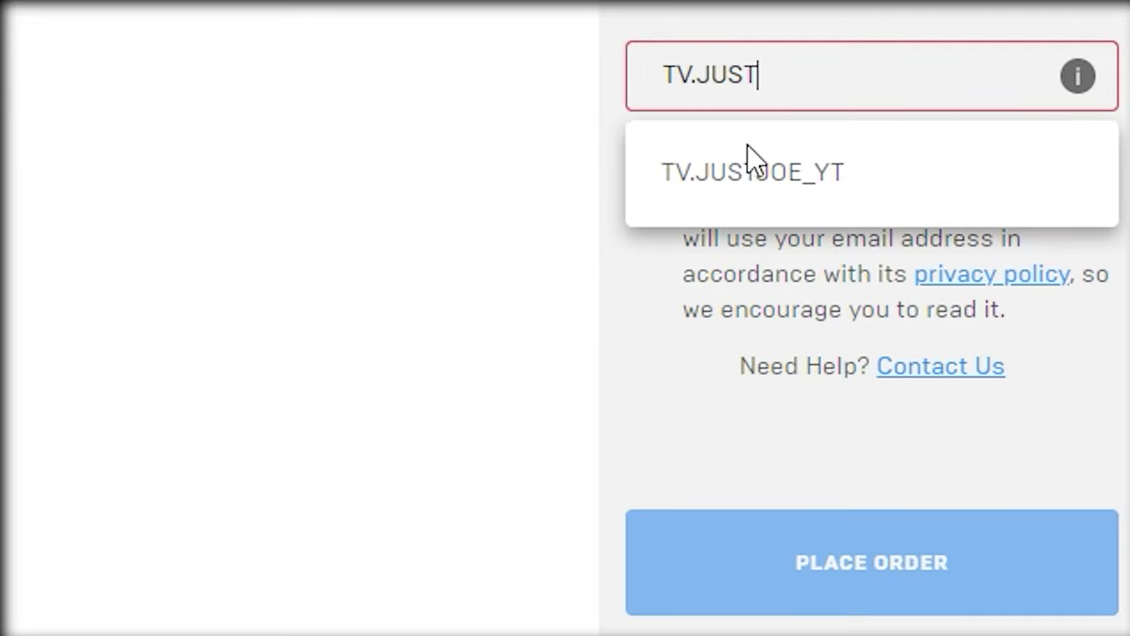
Step: Fill the support-a-creator field with the suggested tag and place the order
{"action": "left_click", "coordinate": [748, 168]}
{"action": "left_click", "coordinate": [843, 579]}
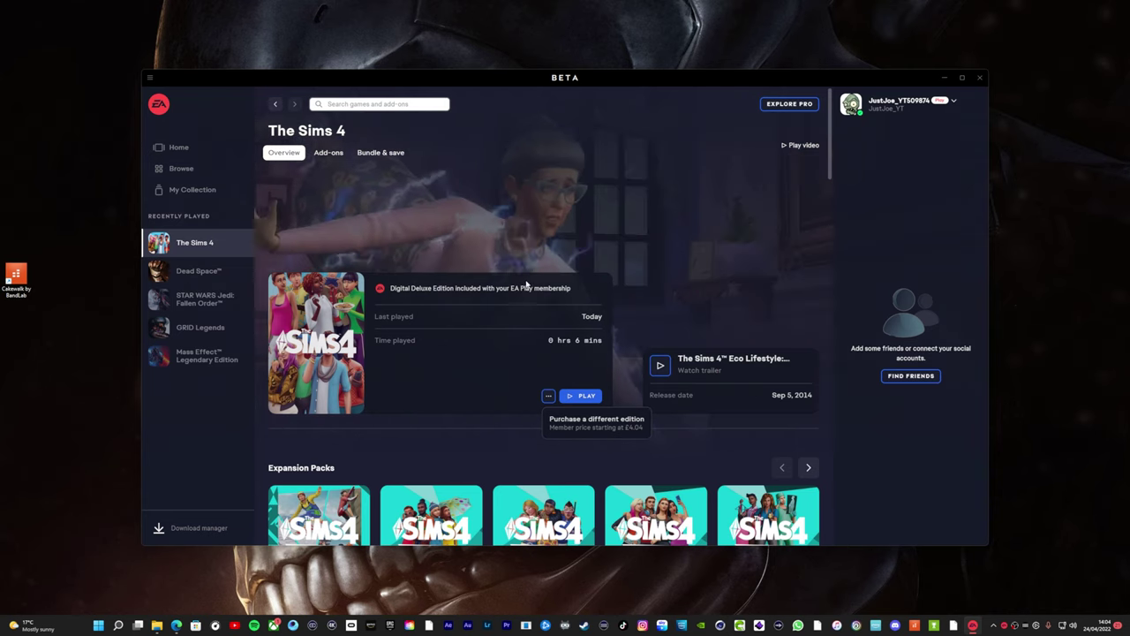
Step: Nudge the EA app window slightly up and to the right on the desktop
{"action": "left_click_drag", "start_coordinate": [610, 78], "coordinate": [621, 57]}
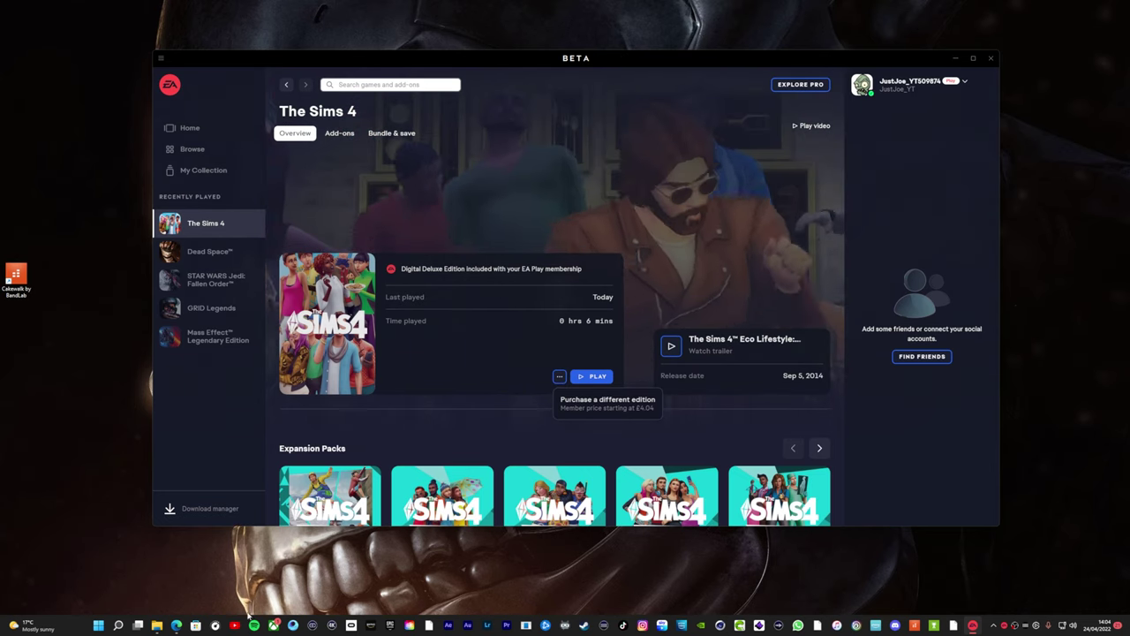
{"action": "left_click", "coordinate": [157, 625]}
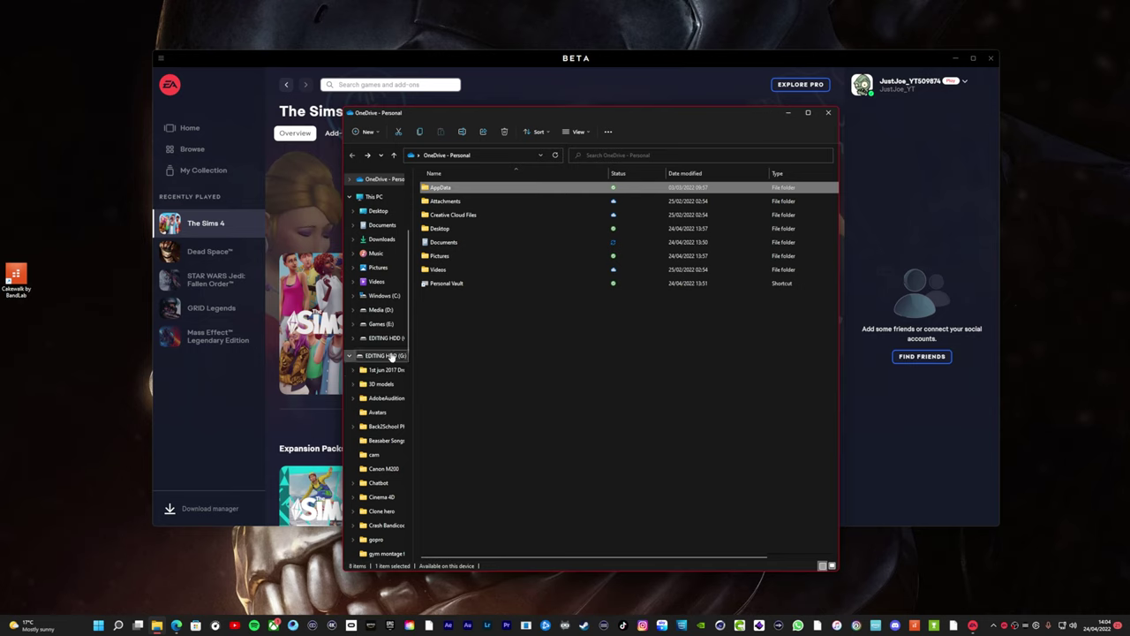
{"action": "left_click", "coordinate": [383, 296]}
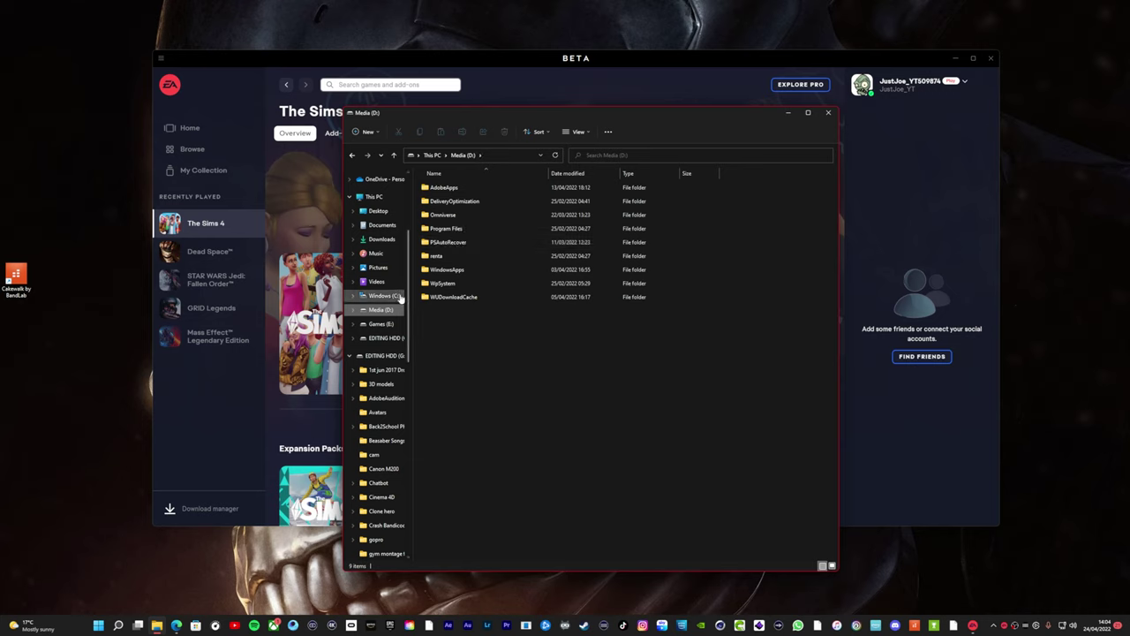
{"action": "left_click", "coordinate": [382, 324]}
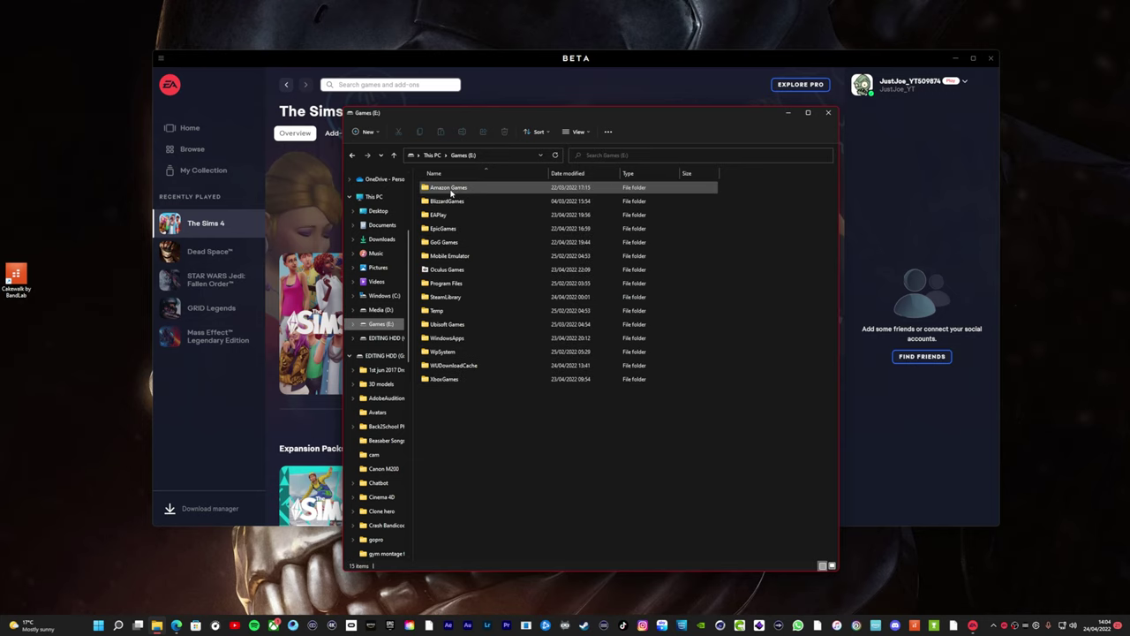
{"action": "double_click", "coordinate": [446, 216]}
{"action": "double_click", "coordinate": [444, 202]}
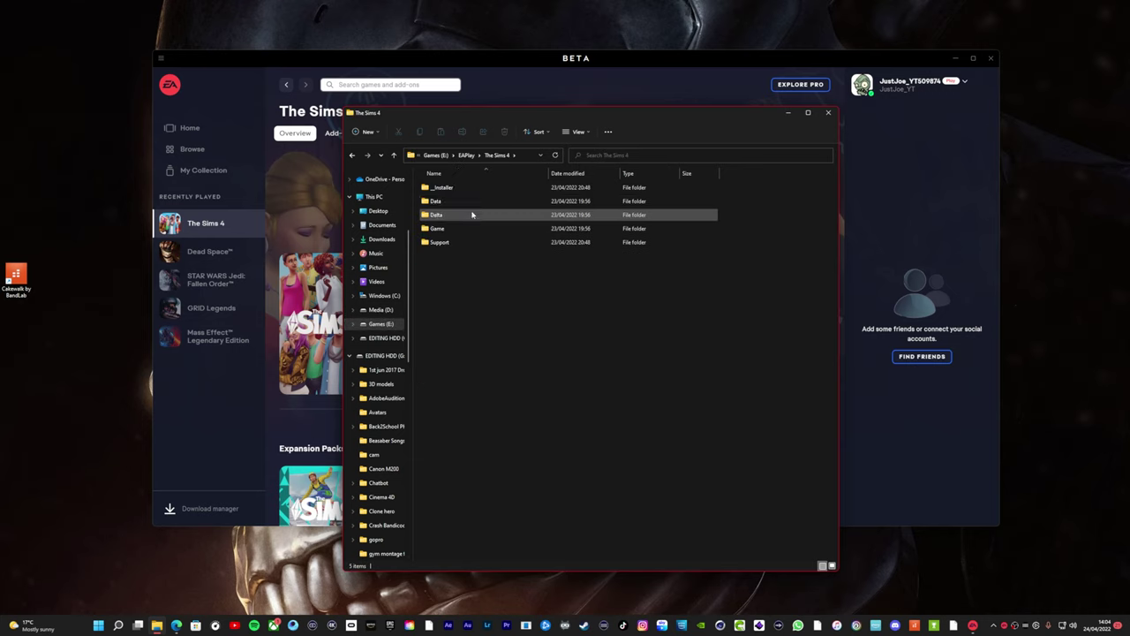
{"action": "left_click", "coordinate": [444, 229]}
{"action": "double_click", "coordinate": [445, 229]}
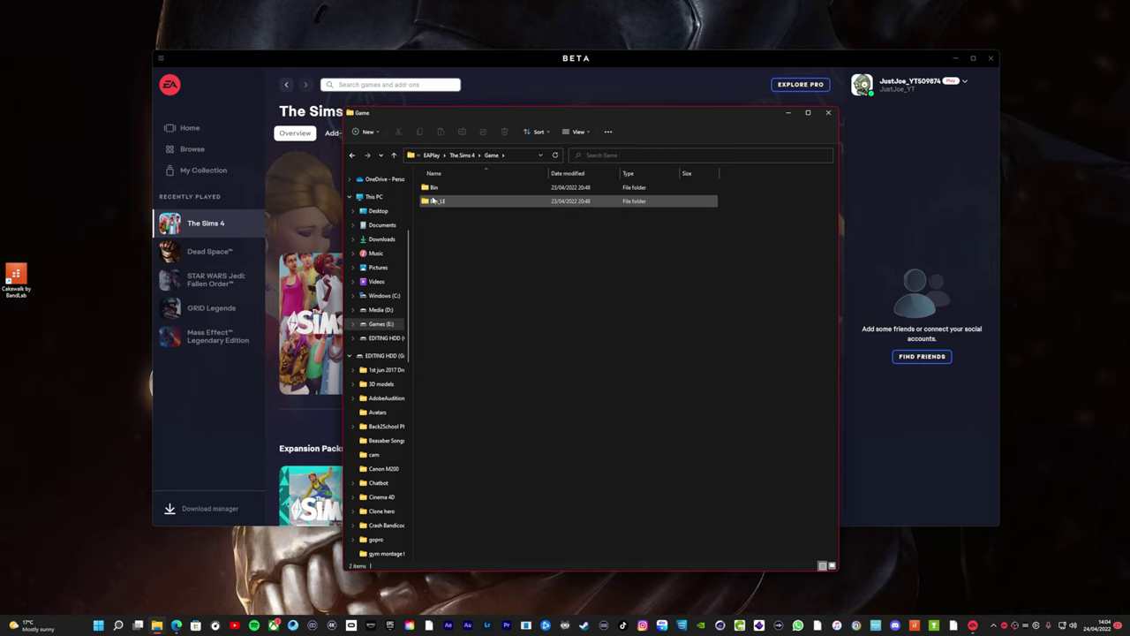
{"action": "left_click", "coordinate": [353, 156]}
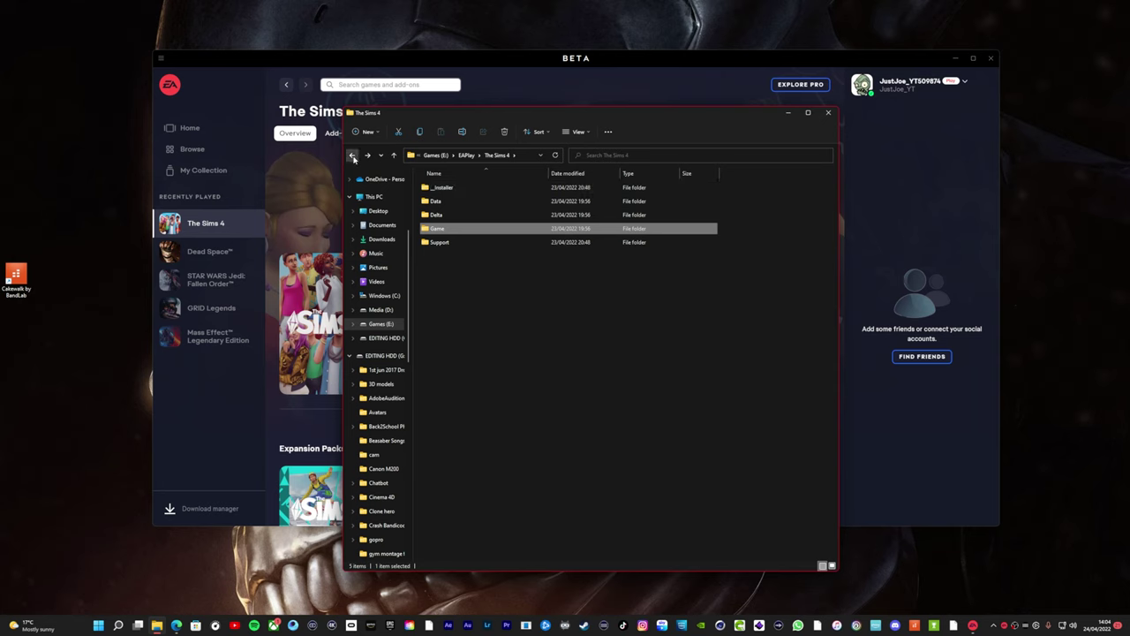
{"action": "left_click", "coordinate": [352, 155]}
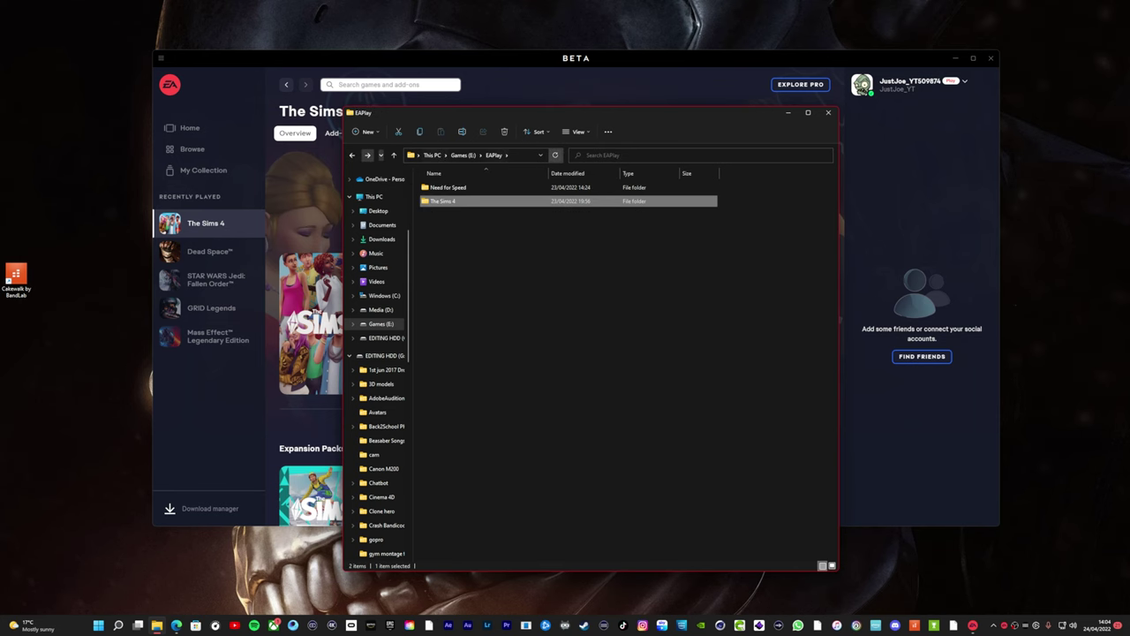
{"action": "left_click", "coordinate": [827, 113]}
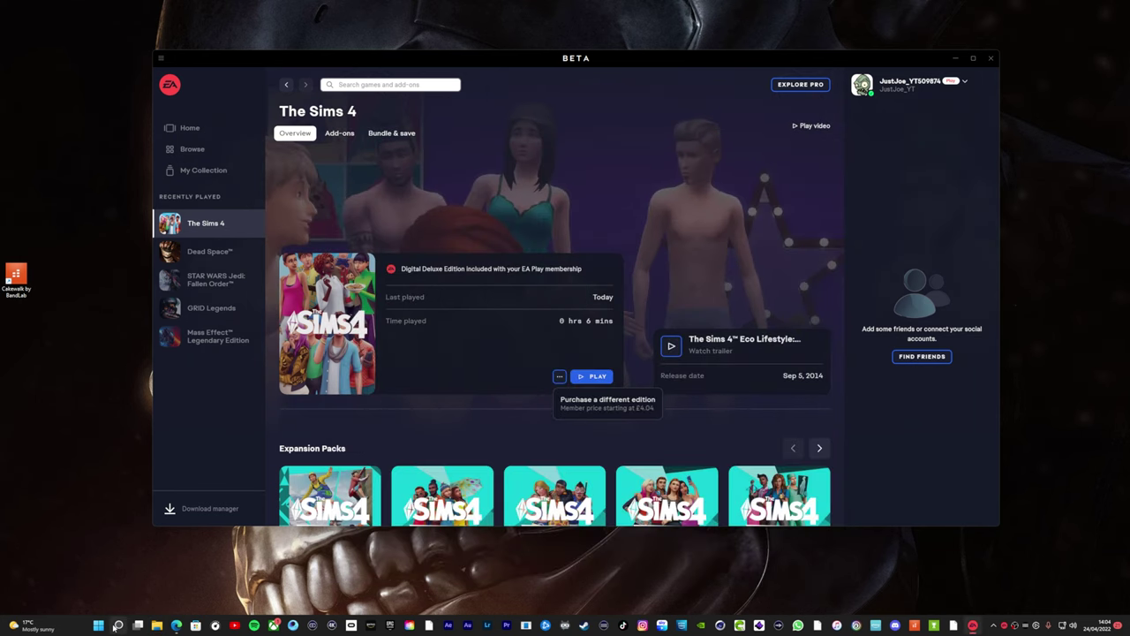
Step: Open the recent The Sims 4 user folder from Windows Search
{"action": "left_click", "coordinate": [117, 625]}
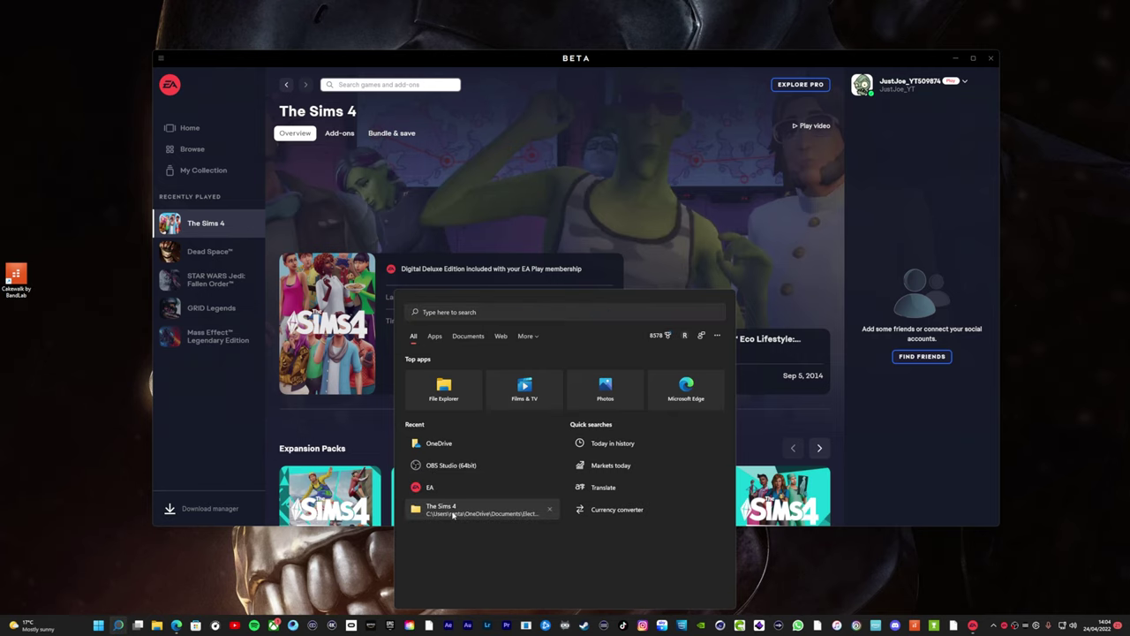
{"action": "key", "text": "Escape"}
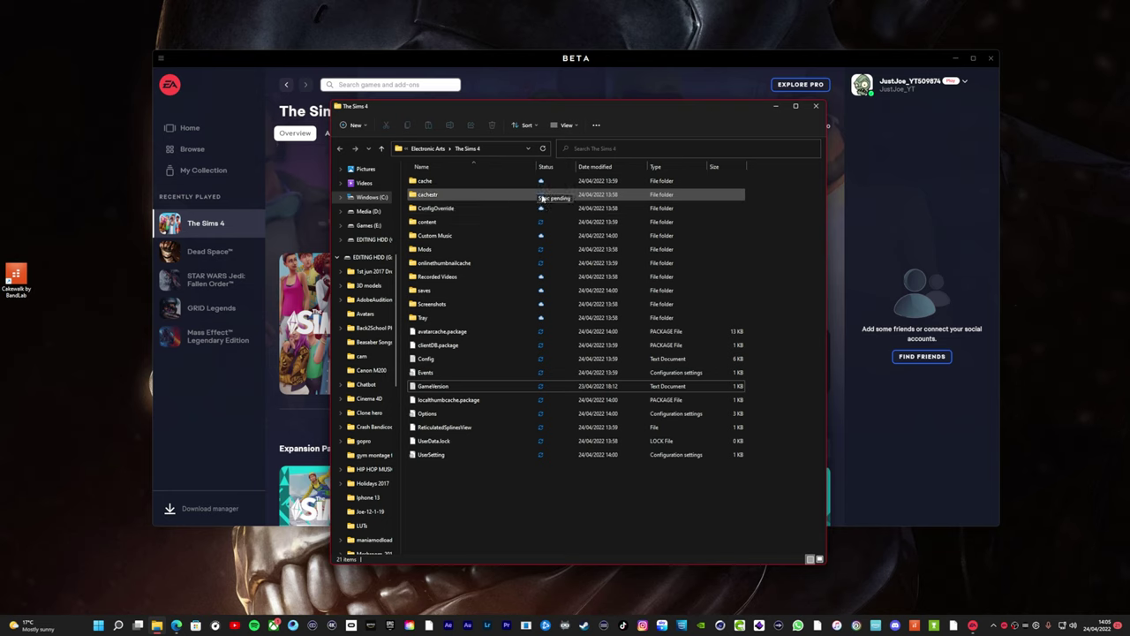
{"action": "left_click", "coordinate": [776, 107]}
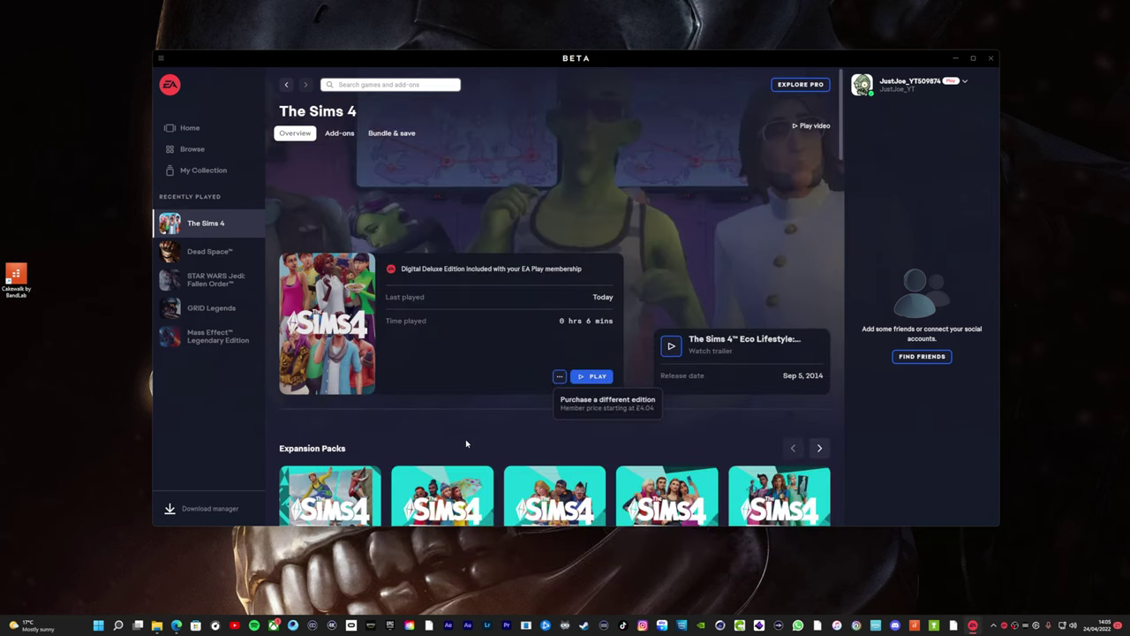
{"action": "left_click", "coordinate": [176, 626]}
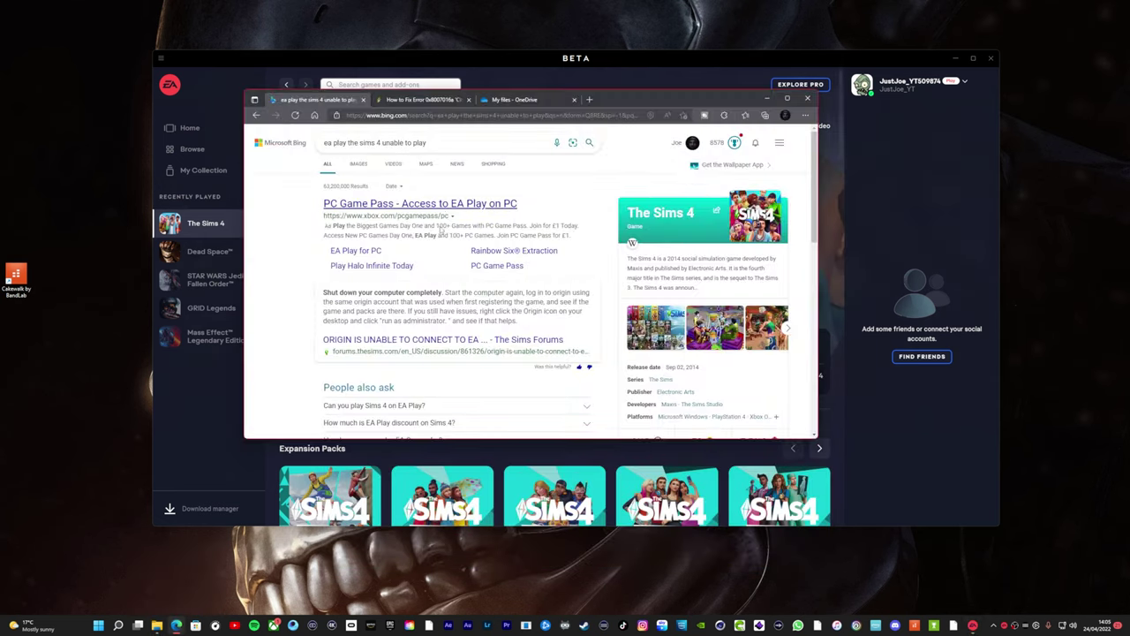
{"action": "left_click", "coordinate": [509, 100]}
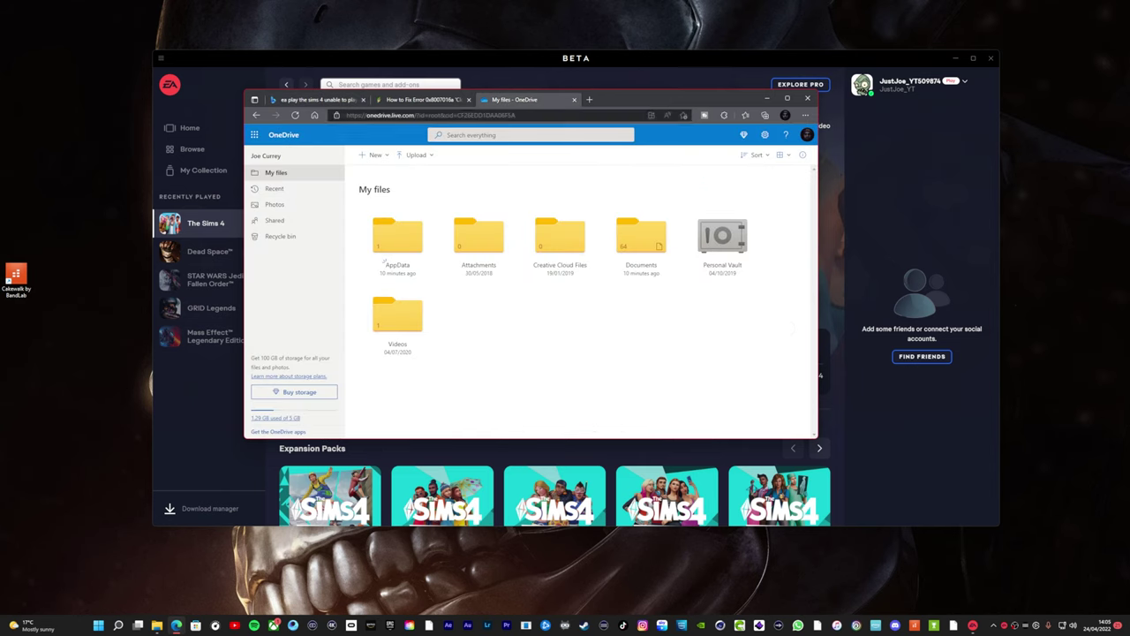
{"action": "left_click", "coordinate": [787, 97]}
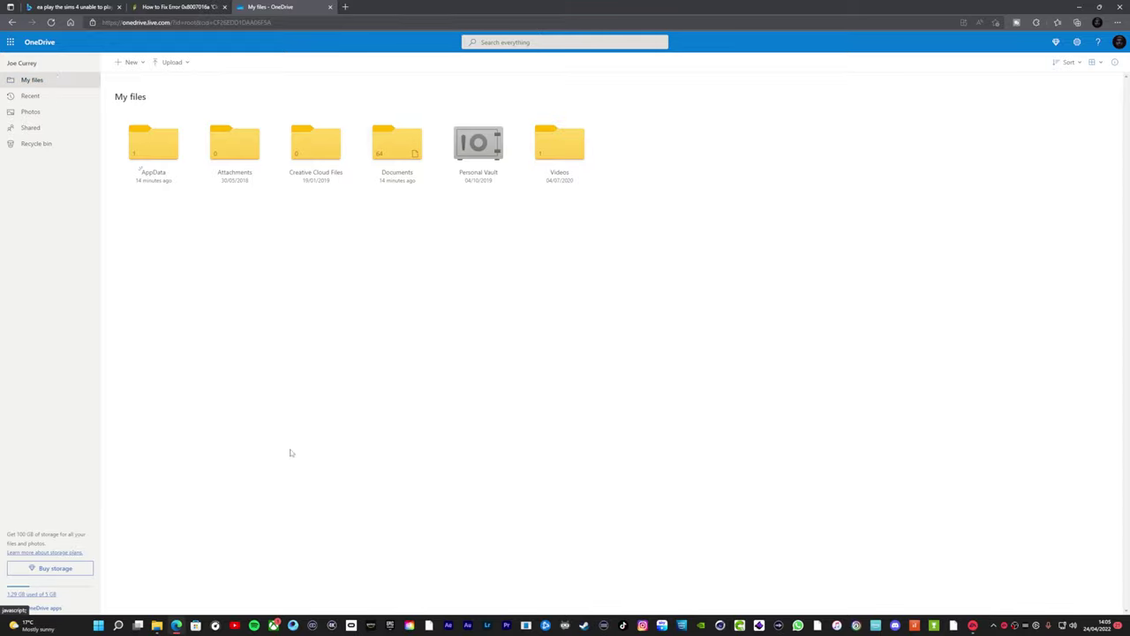
{"action": "key", "text": "alt+Tab"}
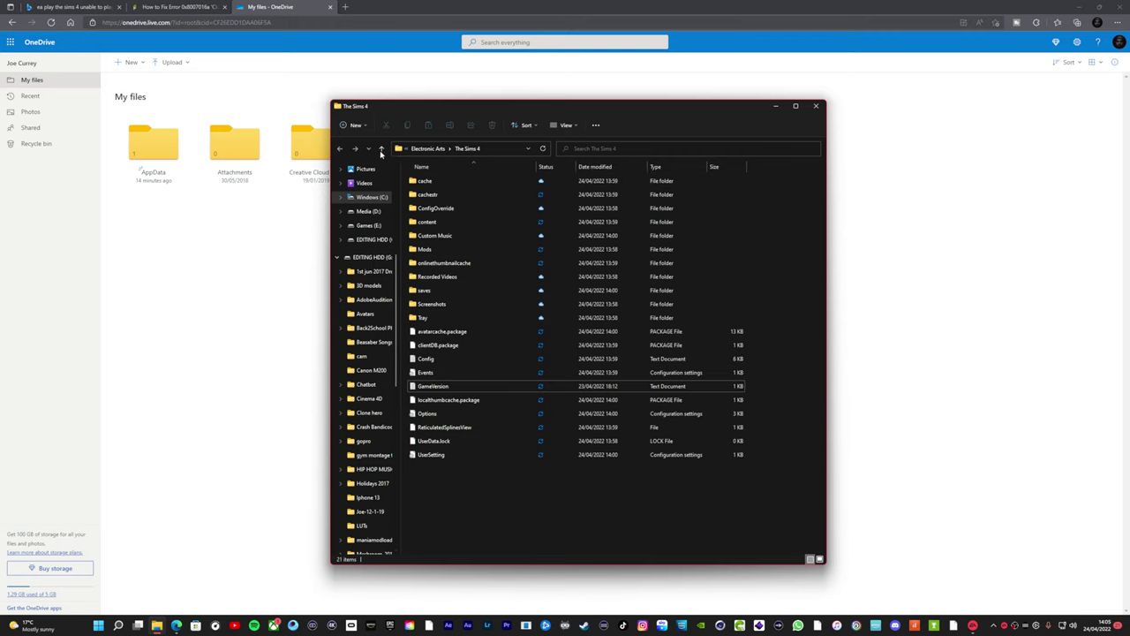
{"action": "left_click", "coordinate": [774, 106]}
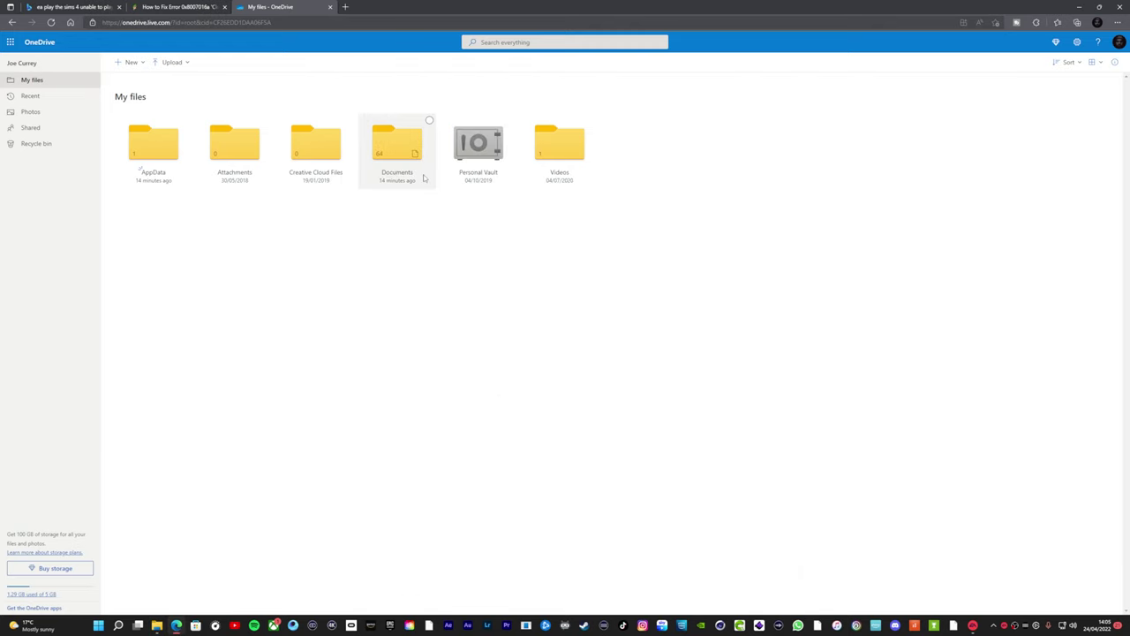
{"action": "left_click", "coordinate": [402, 139]}
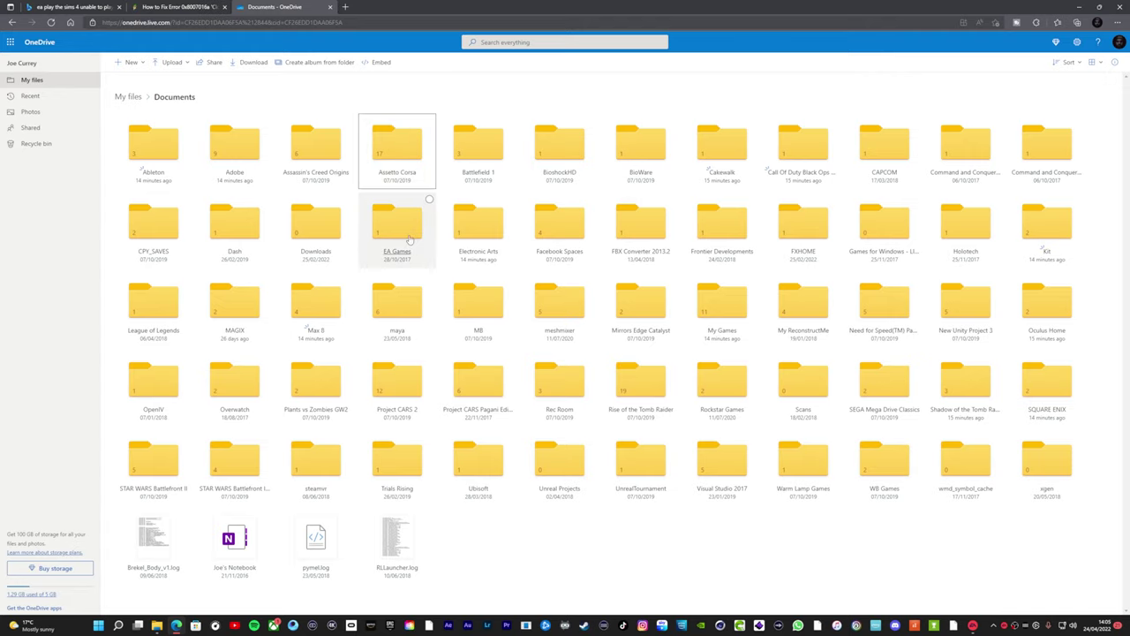
{"action": "left_click", "coordinate": [473, 232]}
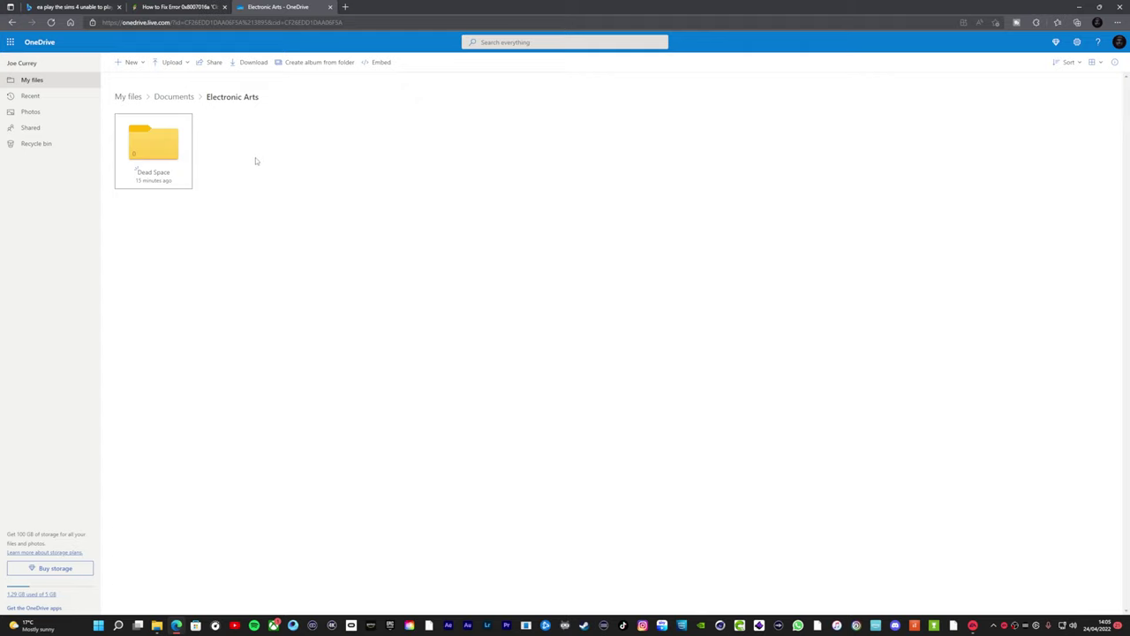
{"action": "left_click", "coordinate": [13, 23]}
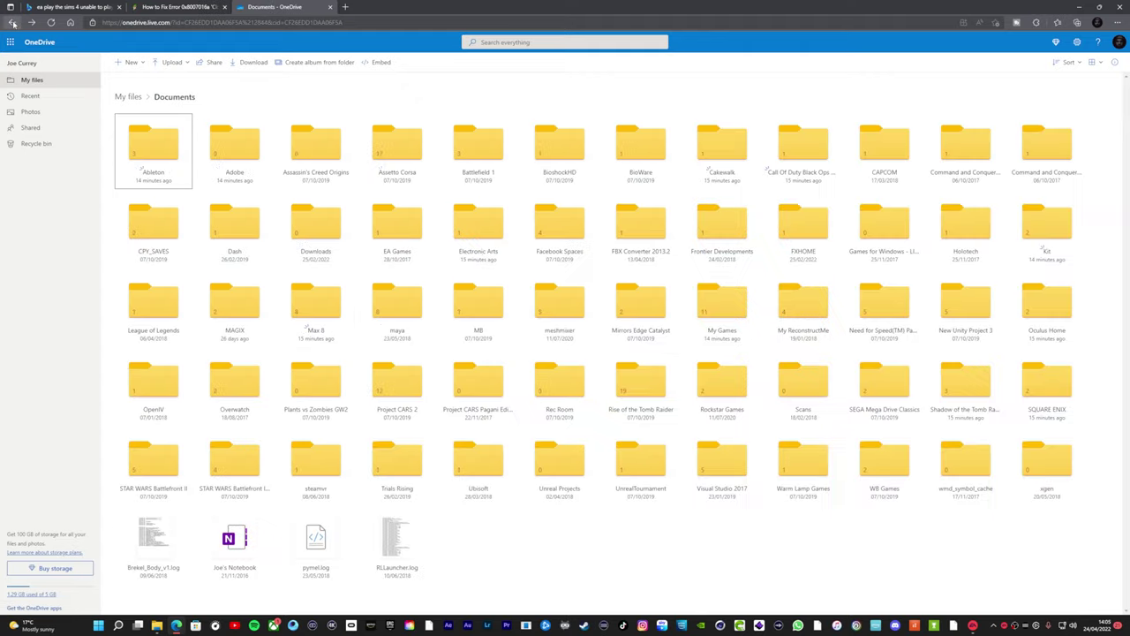
{"action": "left_click", "coordinate": [392, 227]}
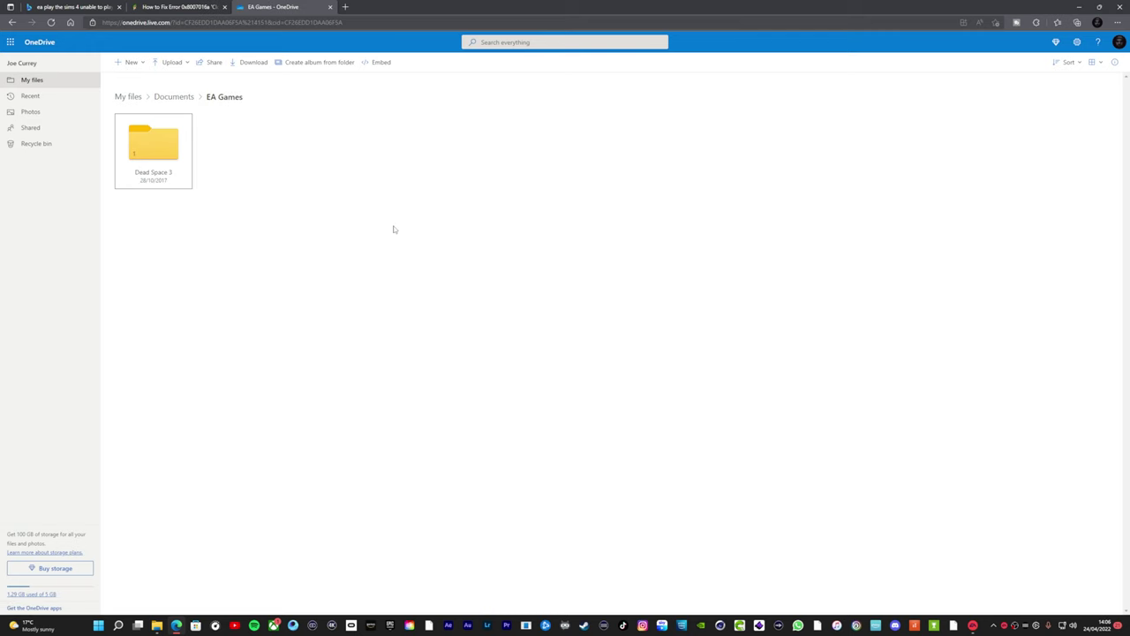
{"action": "left_click", "coordinate": [13, 23]}
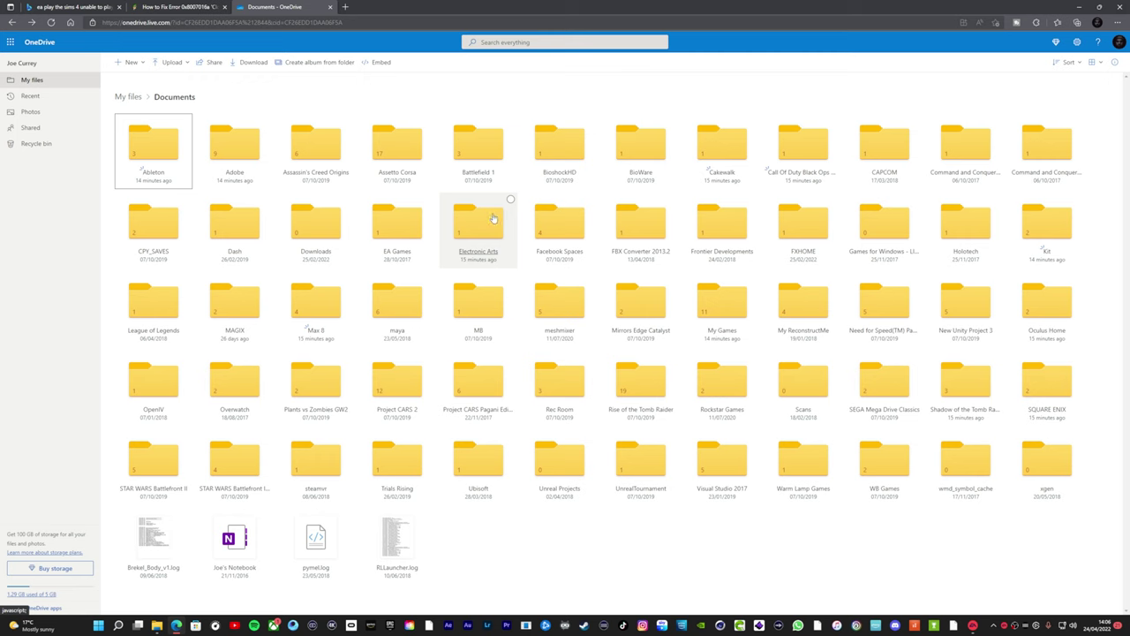
{"action": "left_click", "coordinate": [1087, 8]}
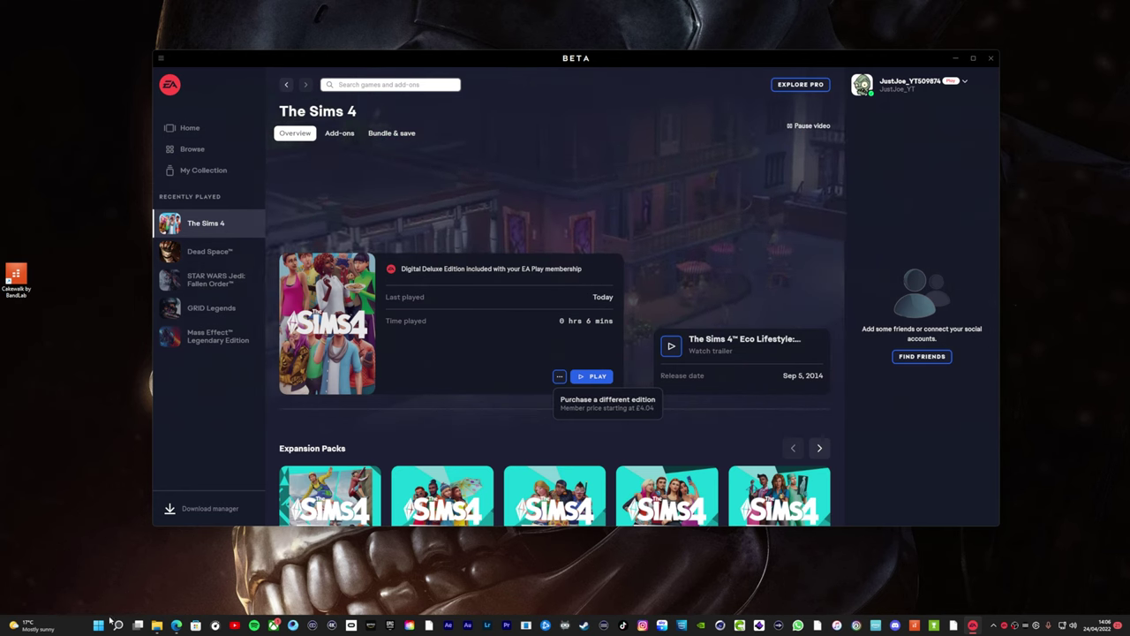
Step: Bring up the ProgramData folder in File Explorer
{"action": "left_click", "coordinate": [118, 625]}
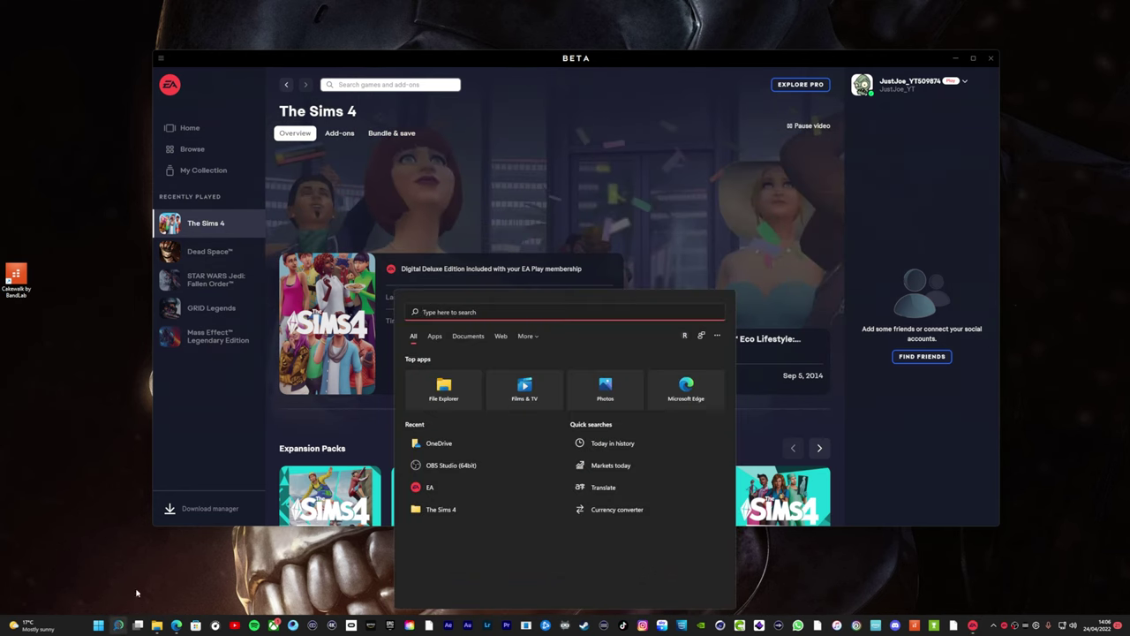
{"action": "left_click", "coordinate": [118, 625]}
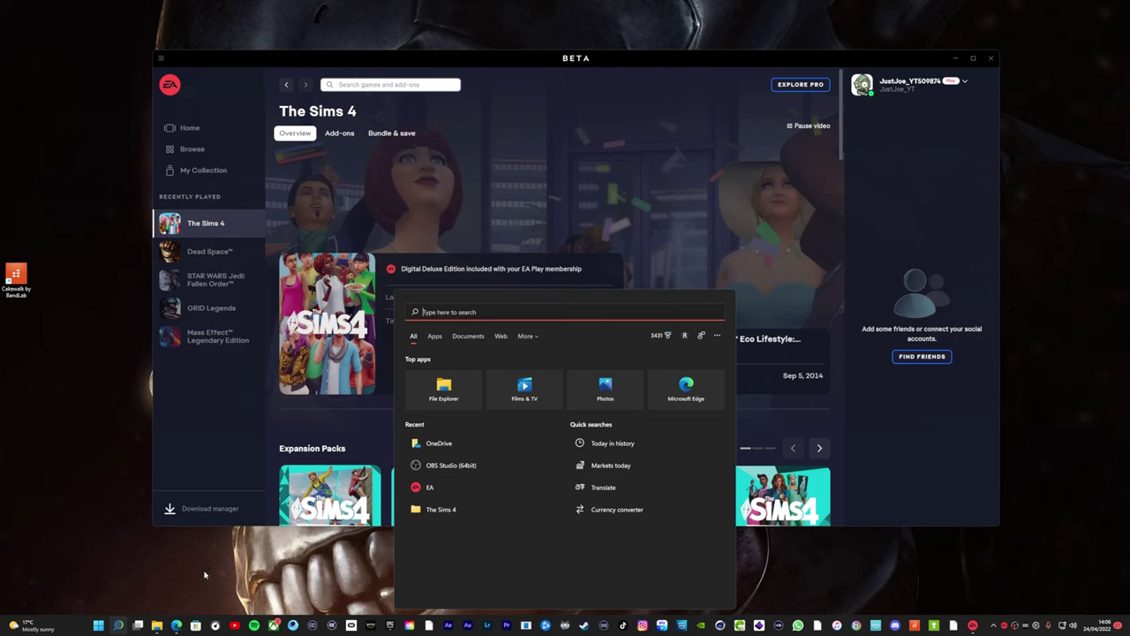
{"action": "left_click", "coordinate": [155, 558]}
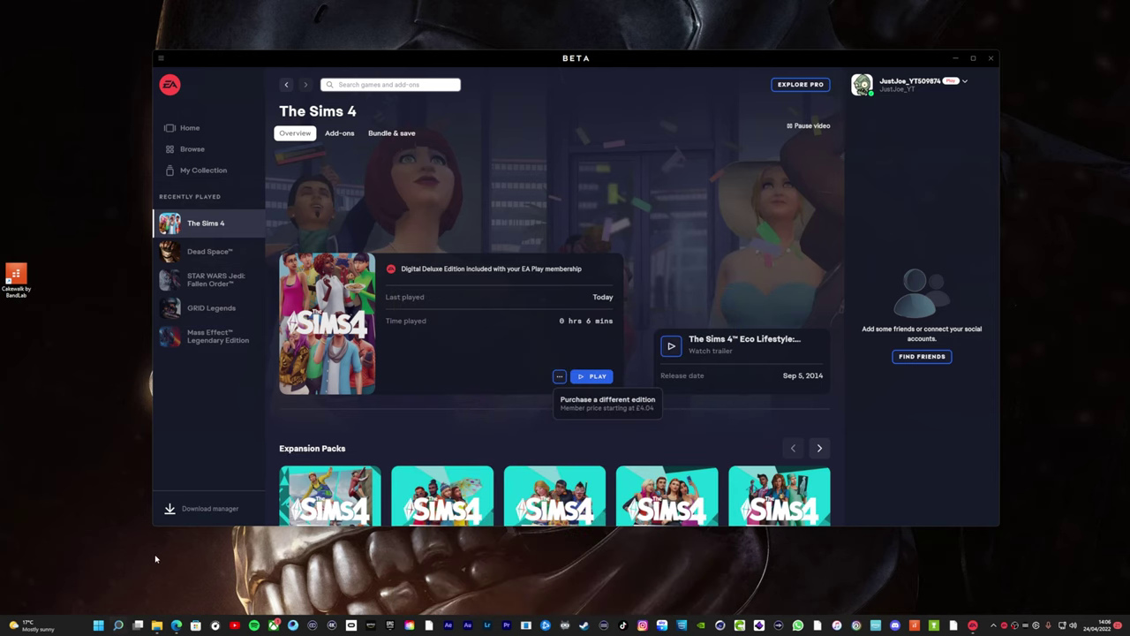
{"action": "key", "text": "super+r"}
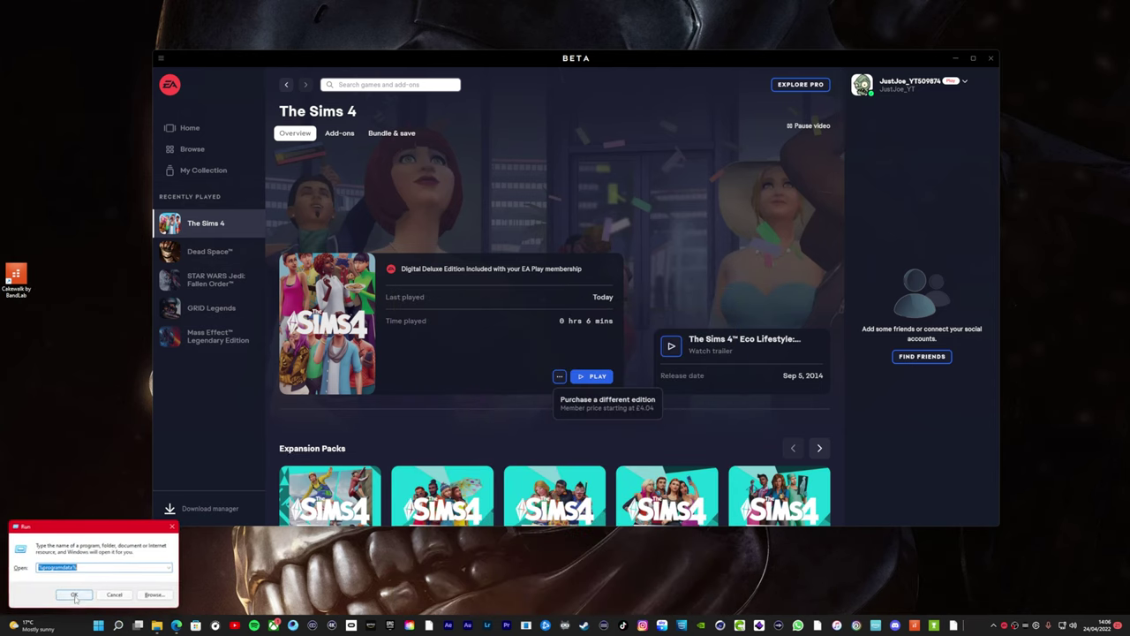
{"action": "left_click", "coordinate": [74, 596]}
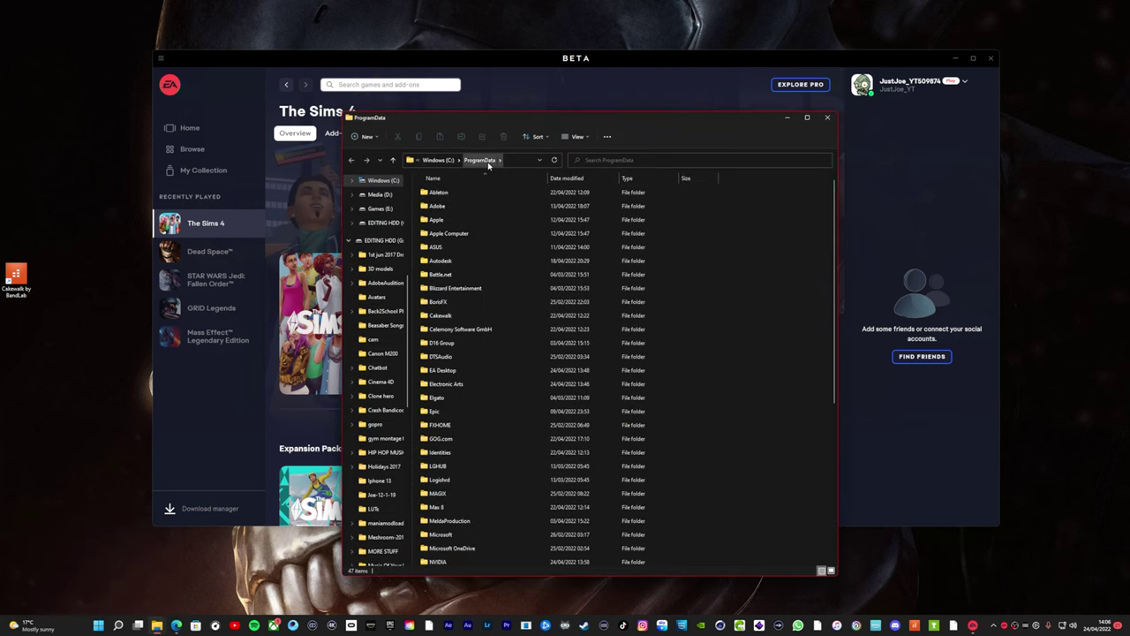
Step: Browse the Electronic Arts, EA Services and EA Desktop folders, then shift the window left
{"action": "double_click", "coordinate": [452, 383]}
{"action": "double_click", "coordinate": [454, 194]}
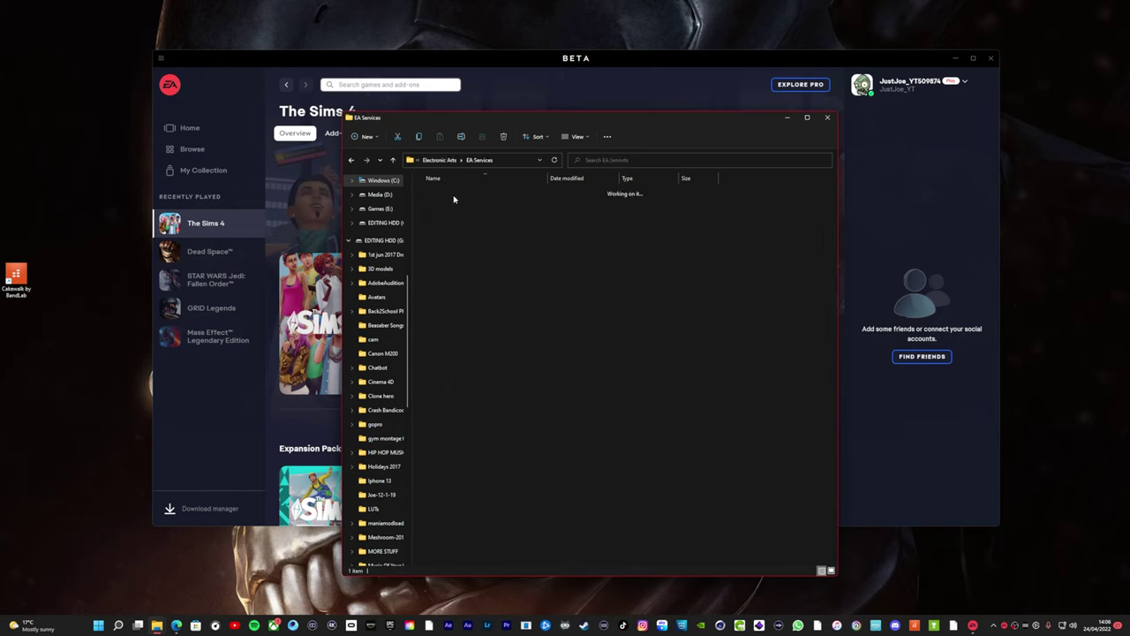
{"action": "double_click", "coordinate": [351, 161]}
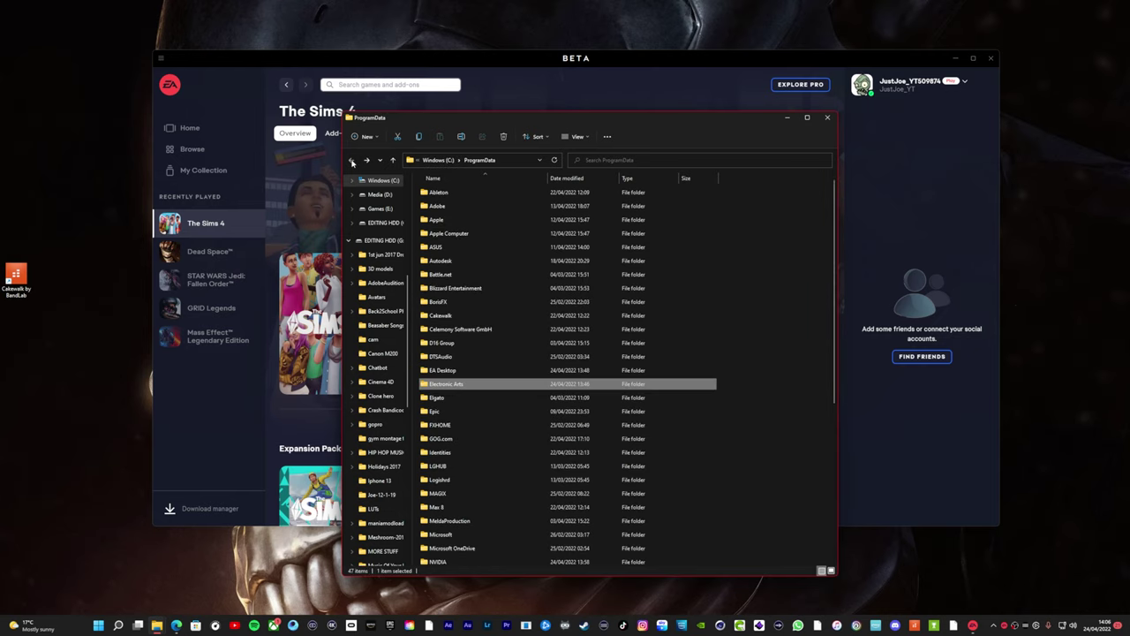
{"action": "double_click", "coordinate": [425, 373]}
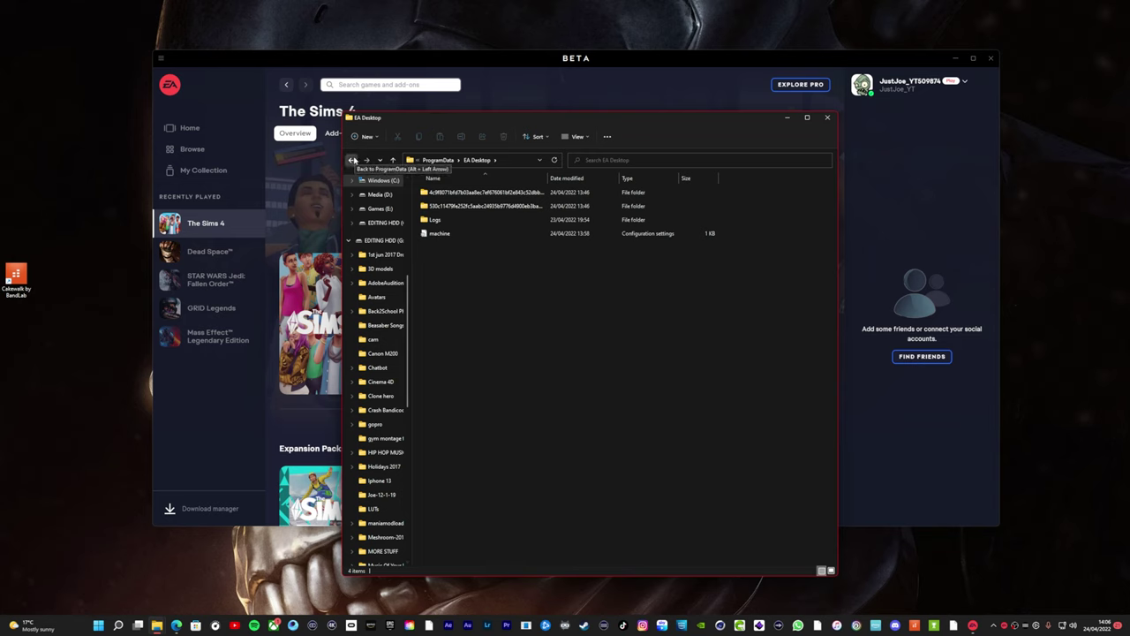
{"action": "left_click", "coordinate": [352, 160]}
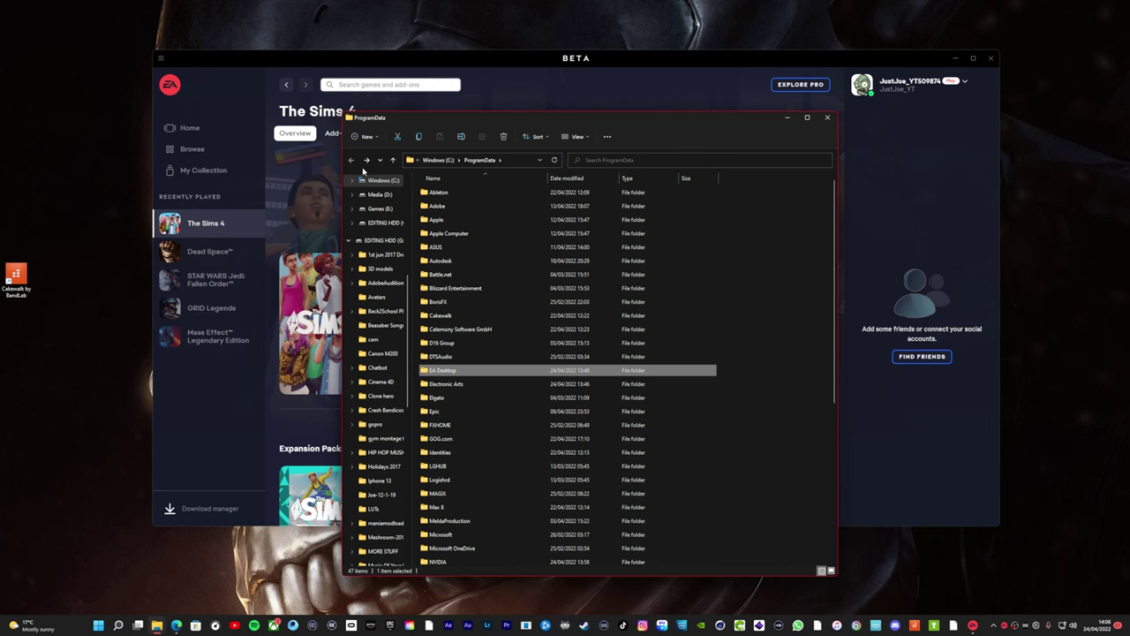
{"action": "mouse_move", "coordinate": [522, 122]}
{"action": "left_mouse_down"}
{"action": "mouse_move", "coordinate": [305, 476]}
{"action": "mouse_move", "coordinate": [436, 96]}
{"action": "left_mouse_up"}
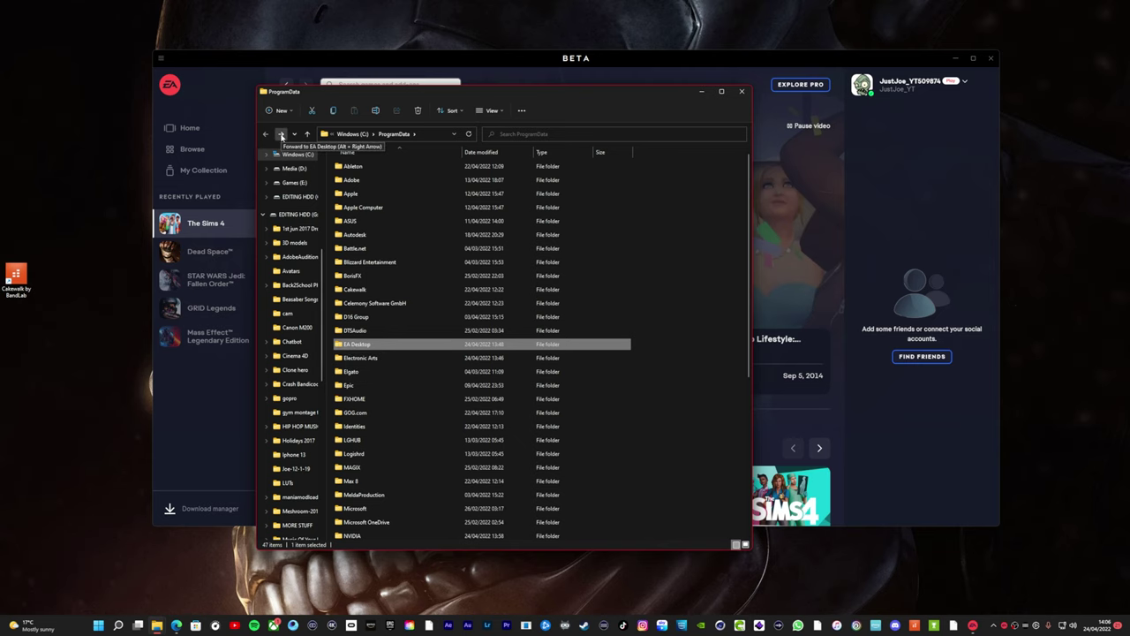
Step: Close Explorer and open the AppData Roaming folder through Run with %appdata%
{"action": "left_click", "coordinate": [742, 91]}
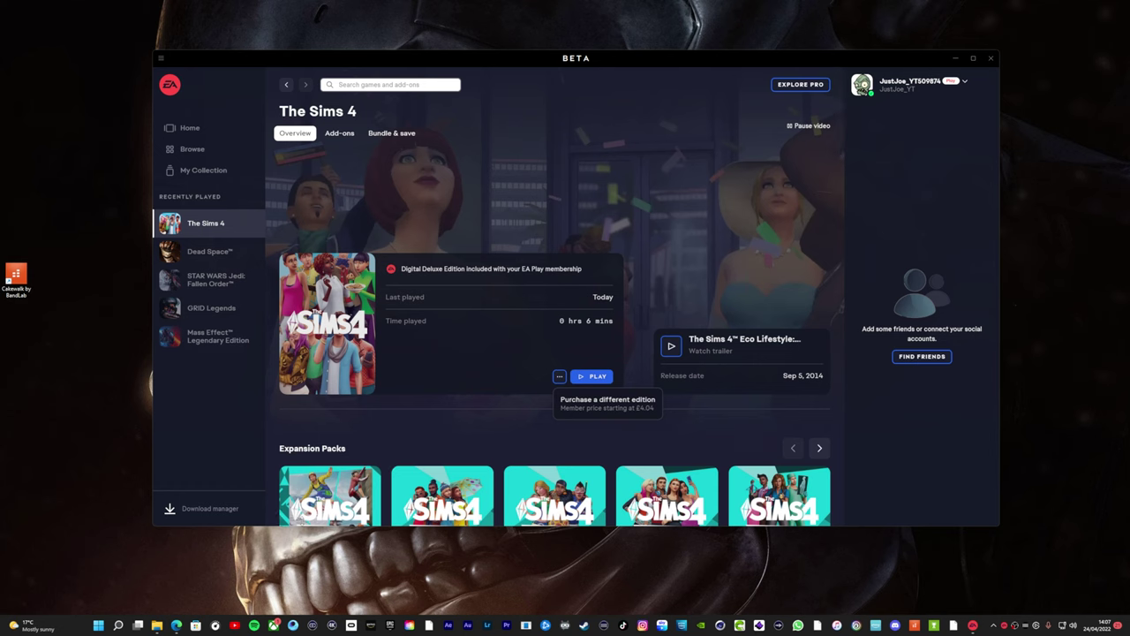
{"action": "key", "text": "super"}
{"action": "key", "text": "super+r"}
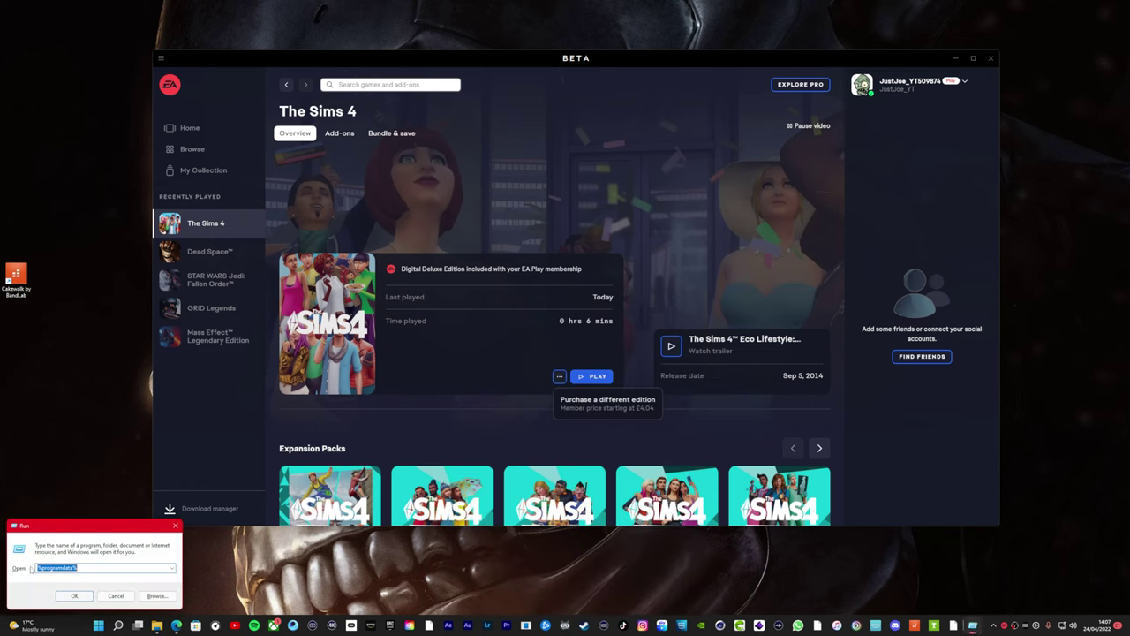
{"action": "mouse_move", "coordinate": [66, 533]}
{"action": "left_mouse_down"}
{"action": "mouse_move", "coordinate": [332, 290]}
{"action": "mouse_move", "coordinate": [521, 238]}
{"action": "left_mouse_up"}
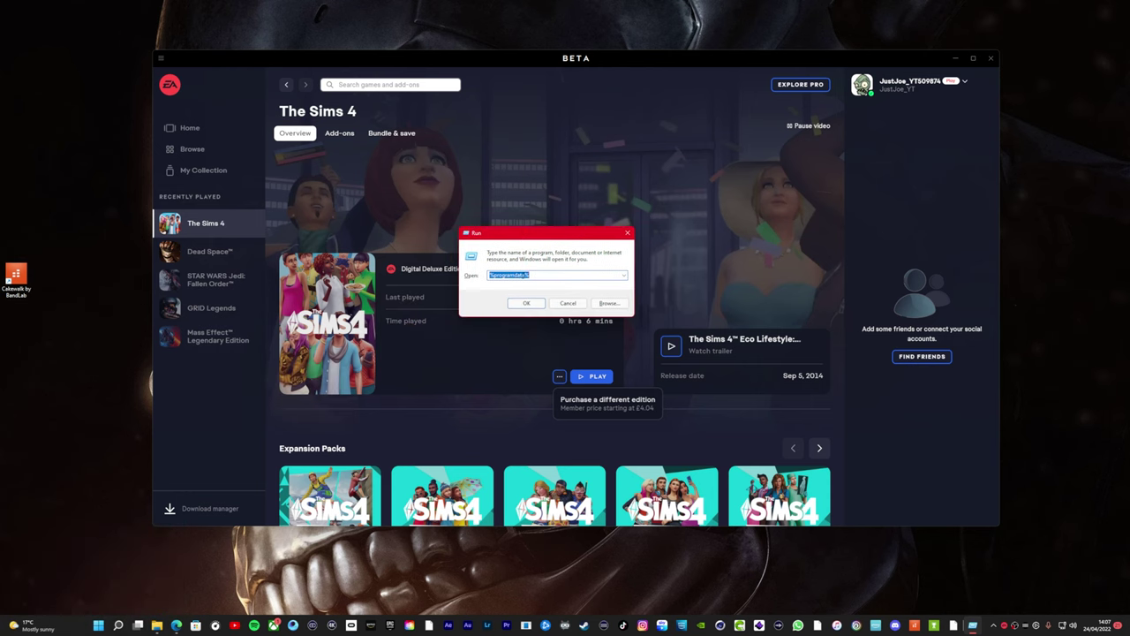
{"action": "left_click", "coordinate": [513, 276]}
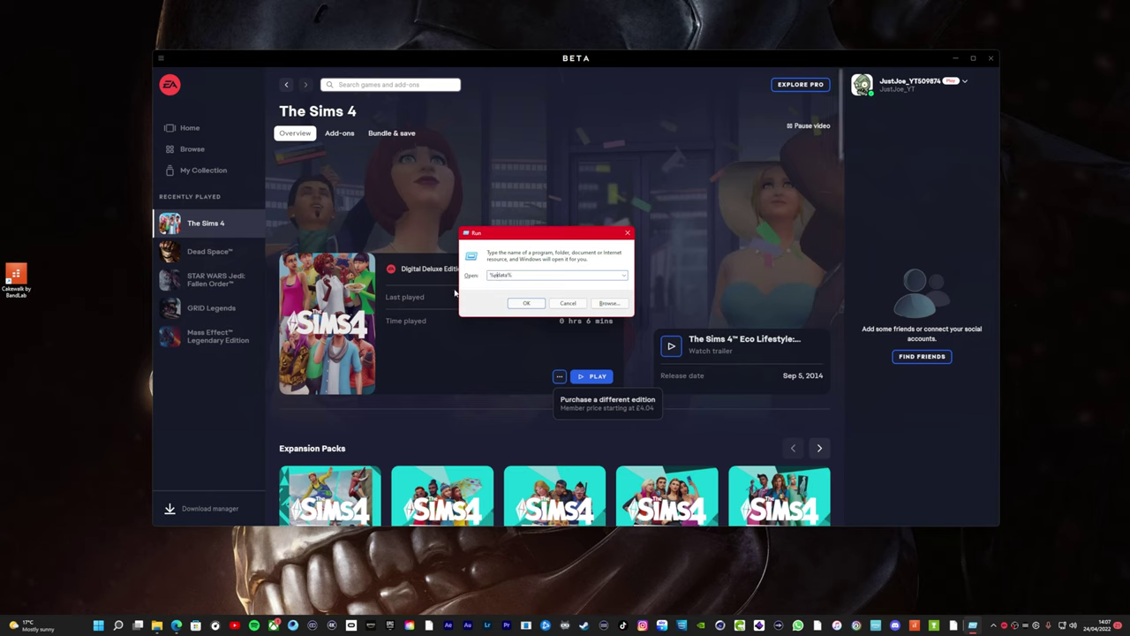
{"action": "type", "text": "app"}
{"action": "key", "text": "Return"}
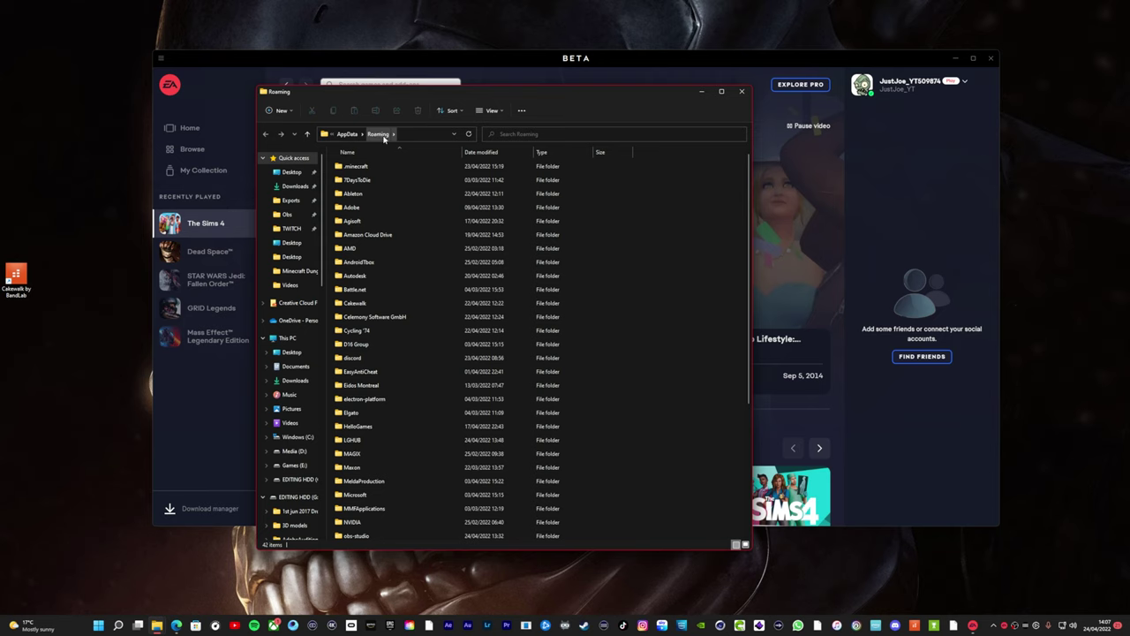
Step: Go up to AppData > Local and inspect the EADesktop folder
{"action": "left_click", "coordinate": [348, 133]}
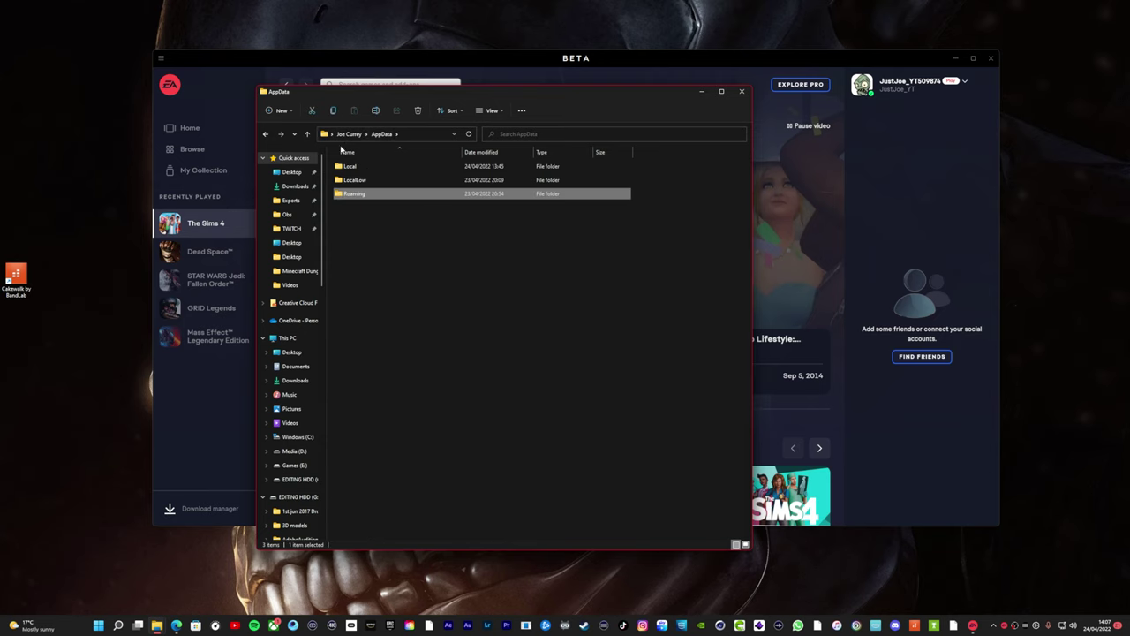
{"action": "double_click", "coordinate": [353, 167]}
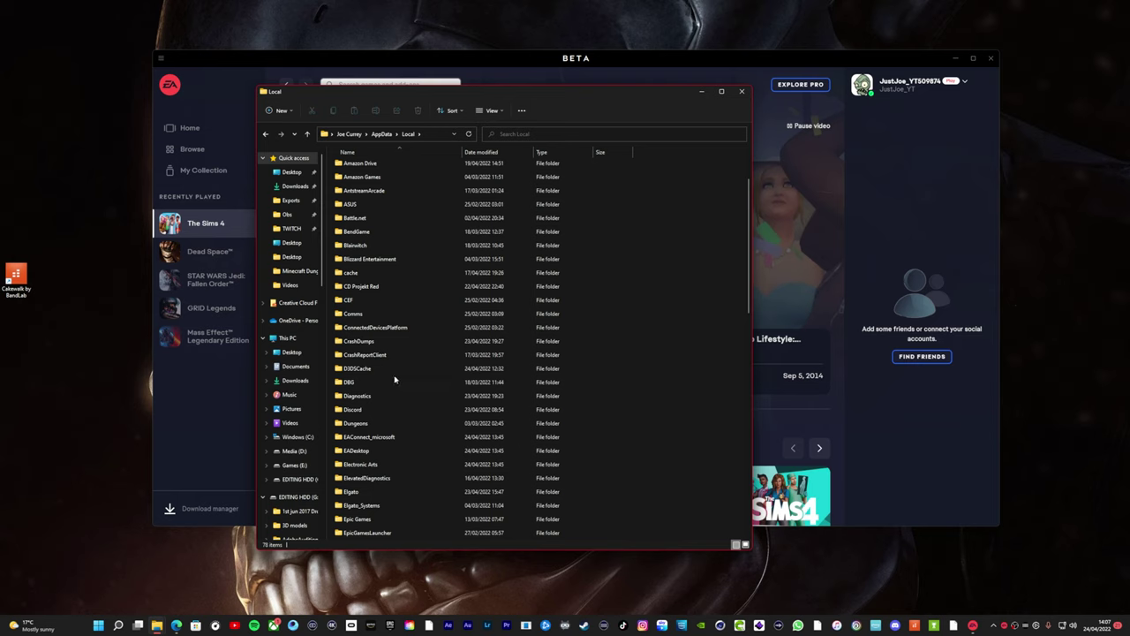
{"action": "scroll", "coordinate": [395, 380], "scroll_direction": "down", "scroll_amount": 4}
{"action": "left_click", "coordinate": [389, 371]}
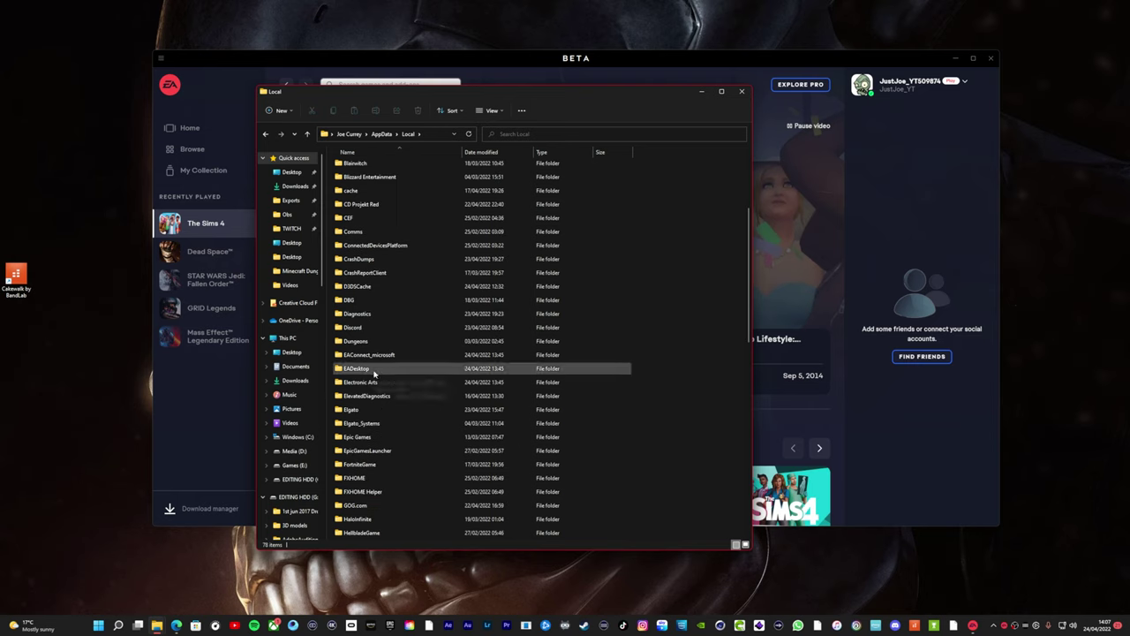
{"action": "double_click", "coordinate": [360, 371]}
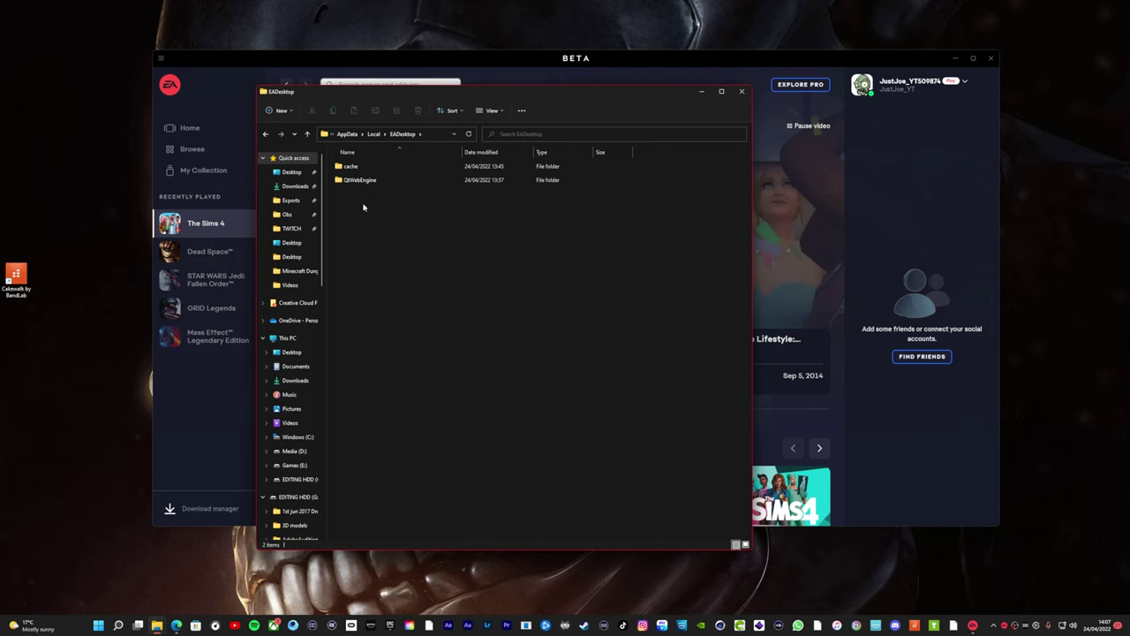
{"action": "left_click", "coordinate": [265, 133]}
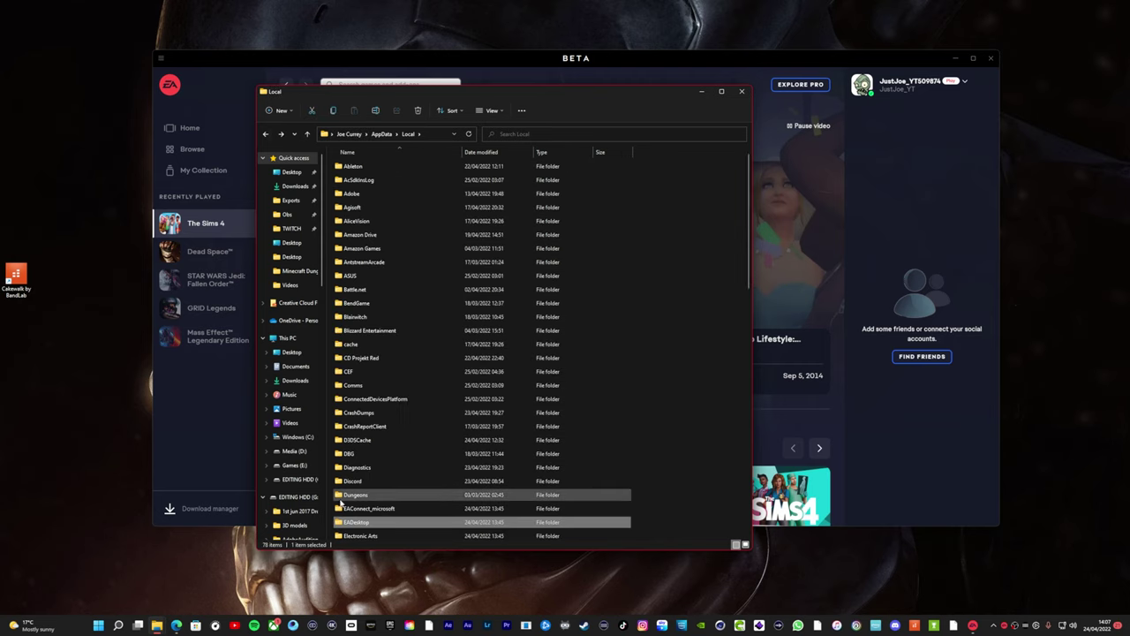
Step: Inspect Local > Electronic Arts > EA Desktop, return to Local and close Explorer
{"action": "double_click", "coordinate": [338, 426]}
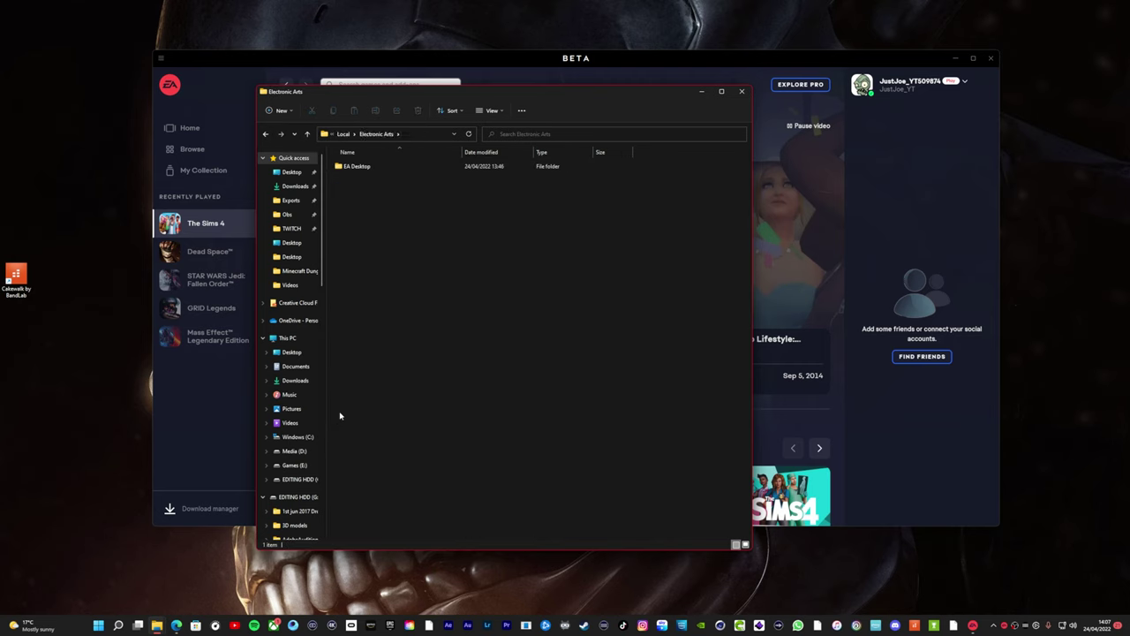
{"action": "double_click", "coordinate": [343, 167]}
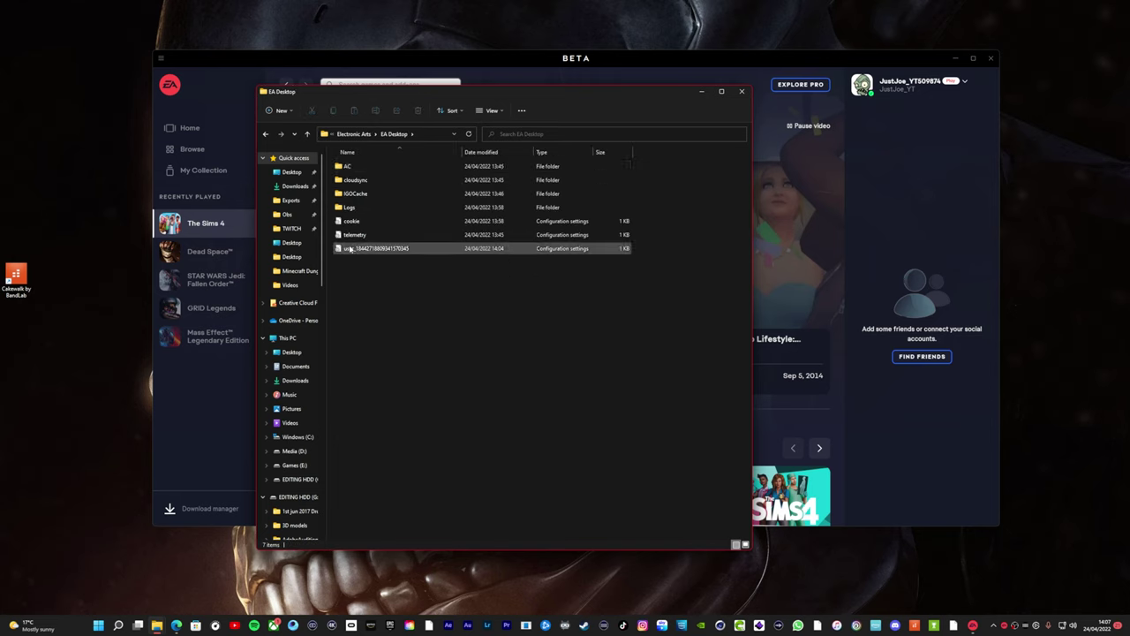
{"action": "left_click", "coordinate": [266, 133]}
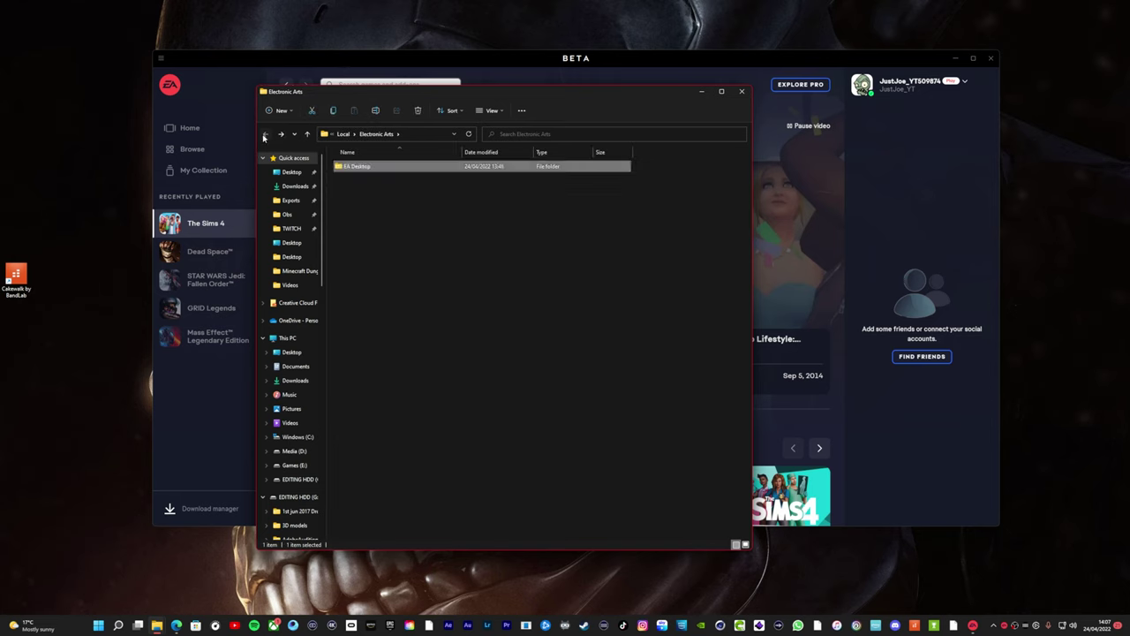
{"action": "left_click", "coordinate": [264, 134]}
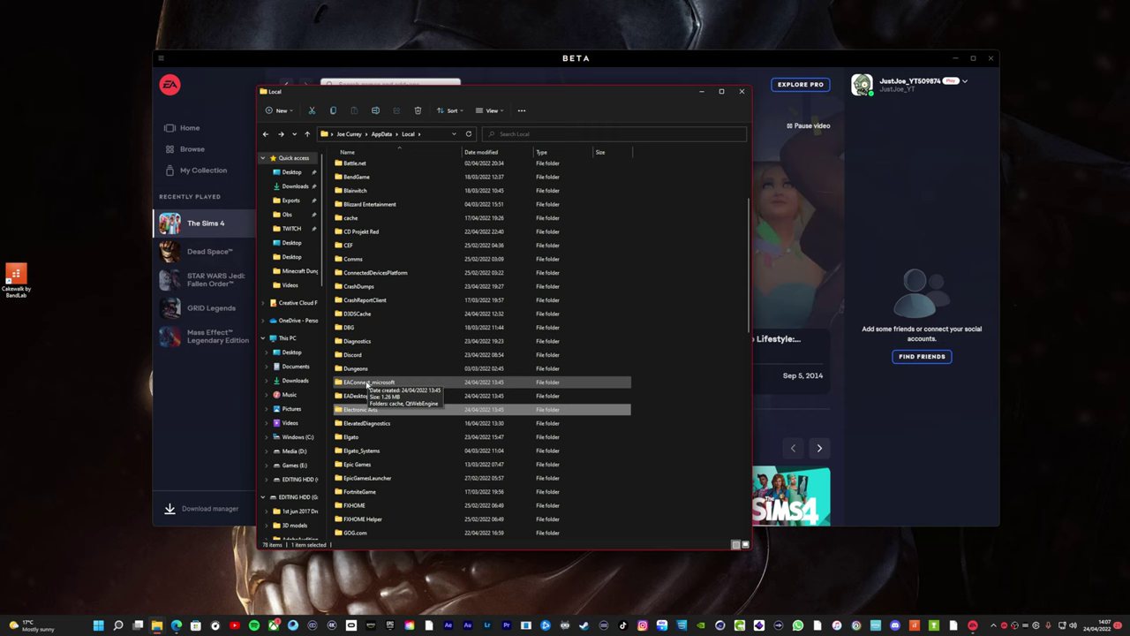
{"action": "scroll", "coordinate": [367, 382], "scroll_direction": "up", "scroll_amount": 1}
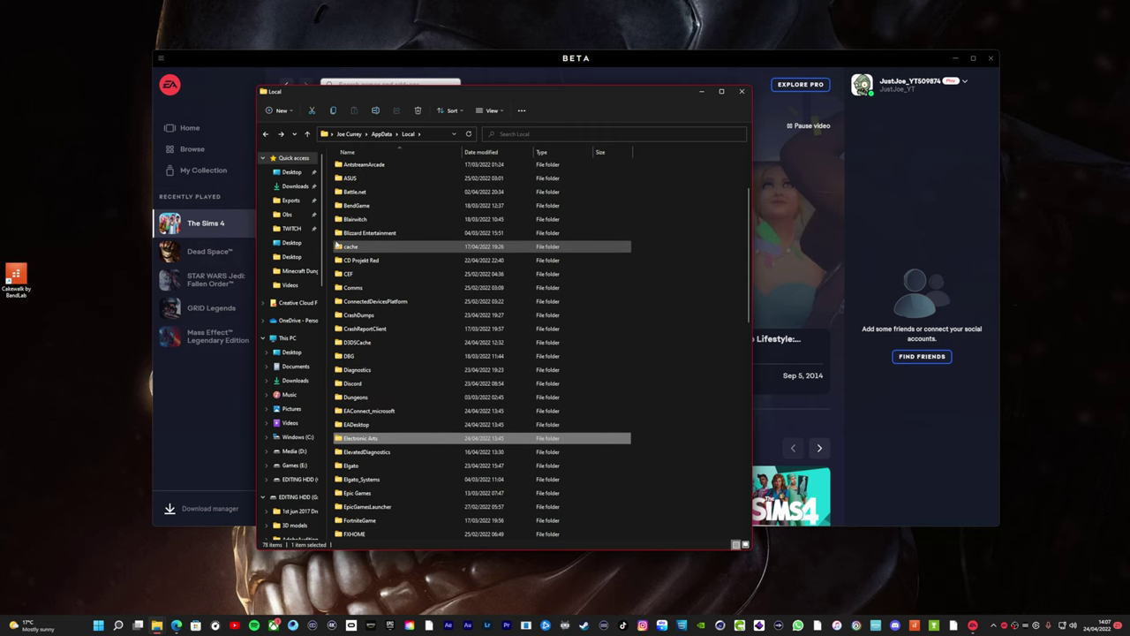
{"action": "left_click", "coordinate": [742, 93]}
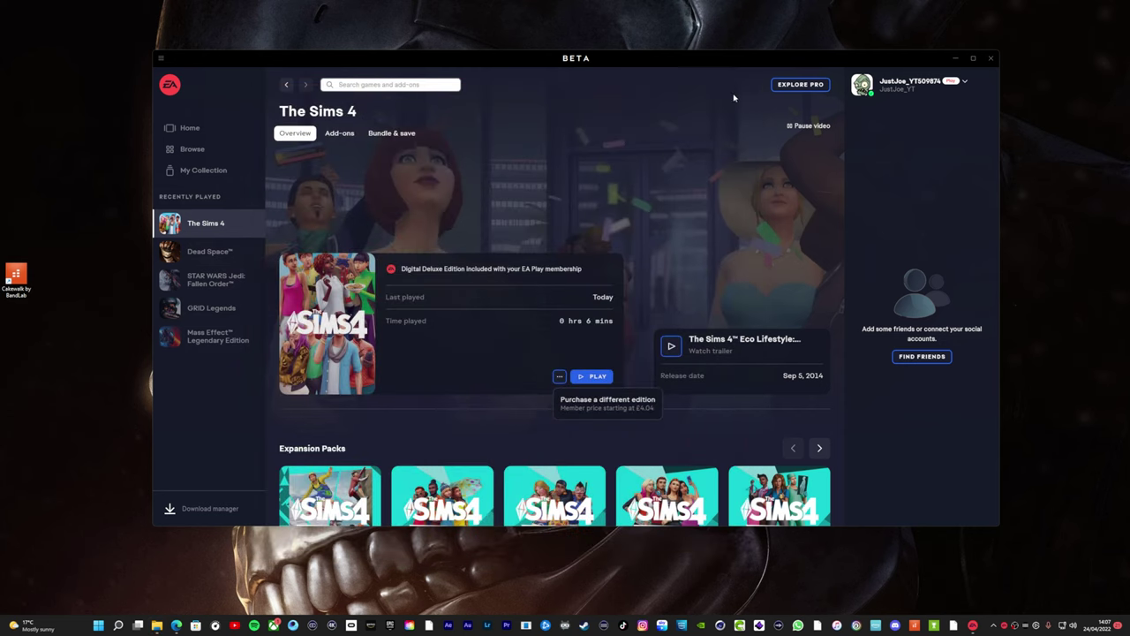
Step: Check OneDrive's Documents > Electronic Arts folder, holding only Dead Space, then minimise the browser
{"action": "left_click", "coordinate": [175, 627]}
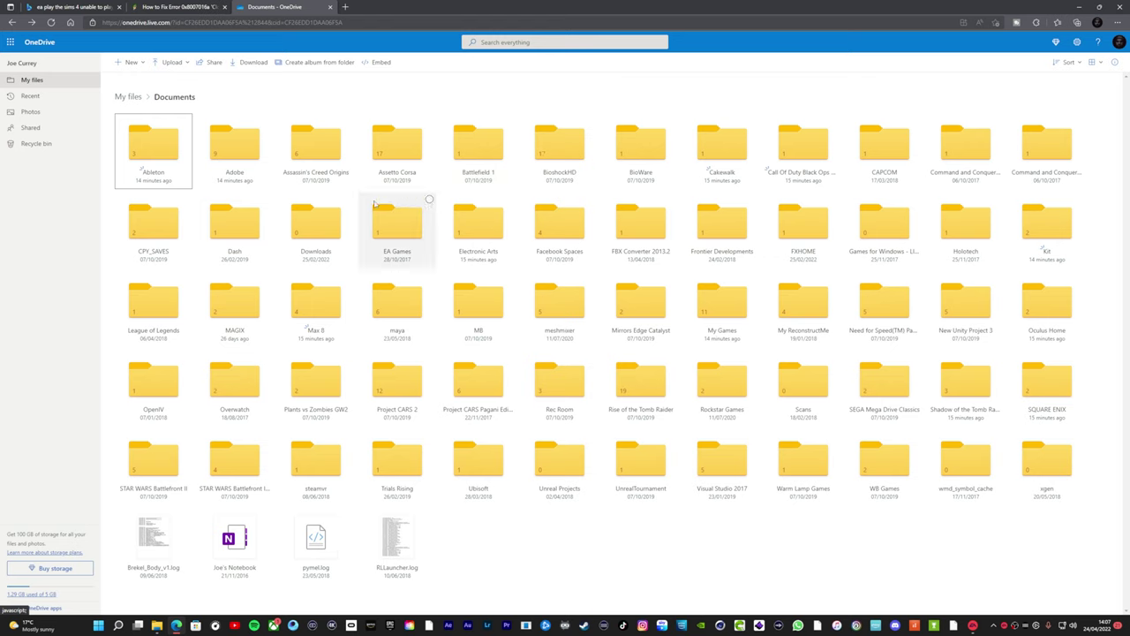
{"action": "left_click", "coordinate": [128, 96]}
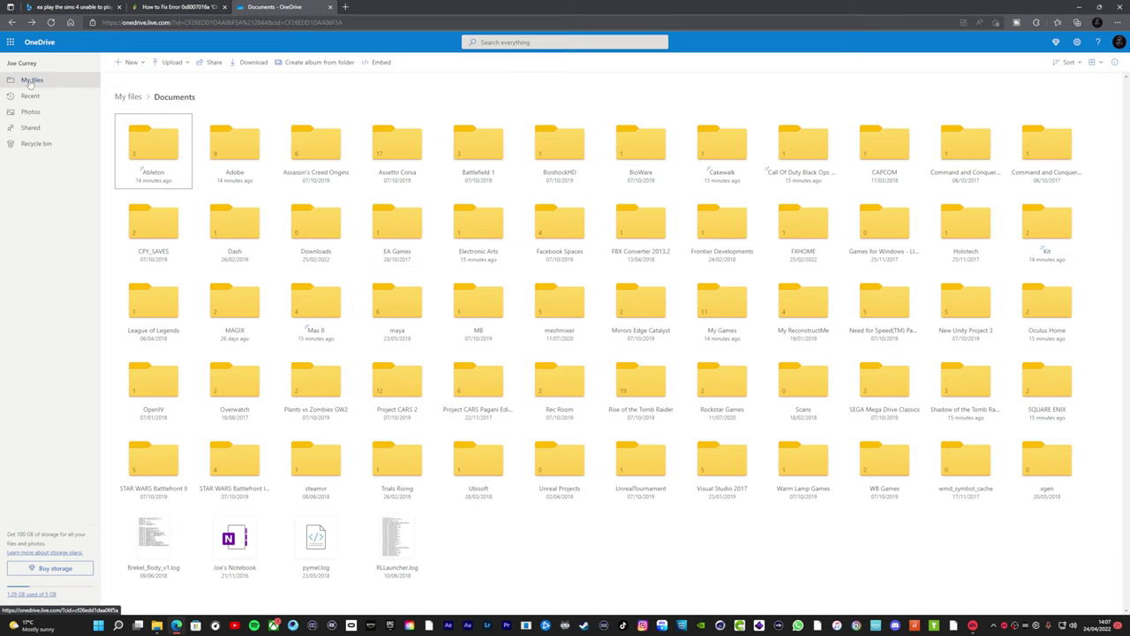
{"action": "left_click", "coordinate": [390, 157]}
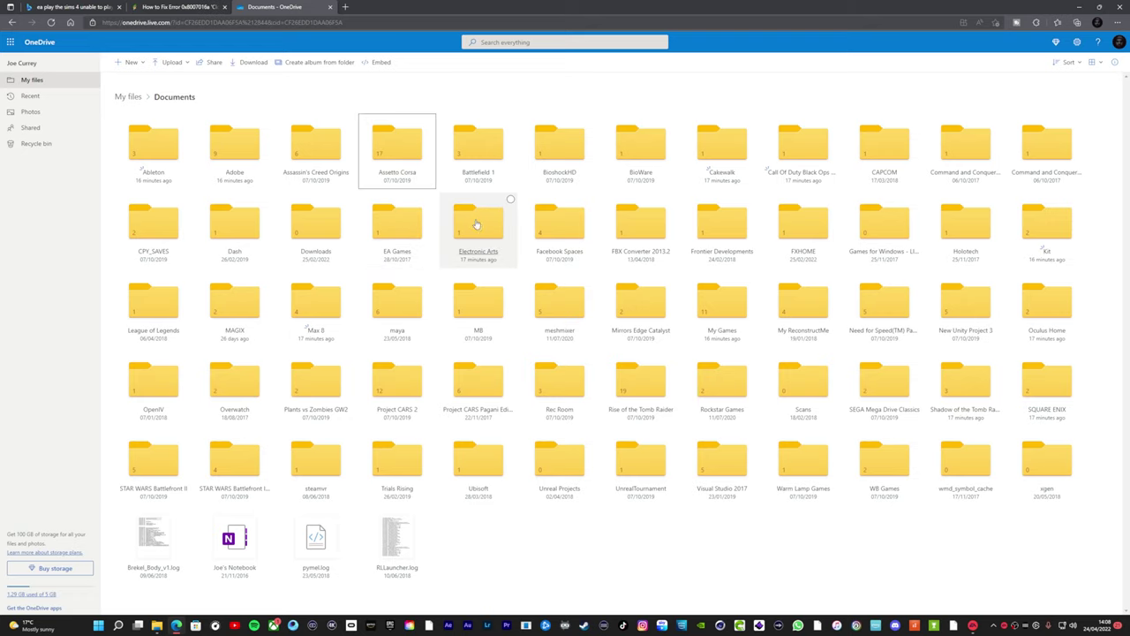
{"action": "left_click", "coordinate": [478, 226]}
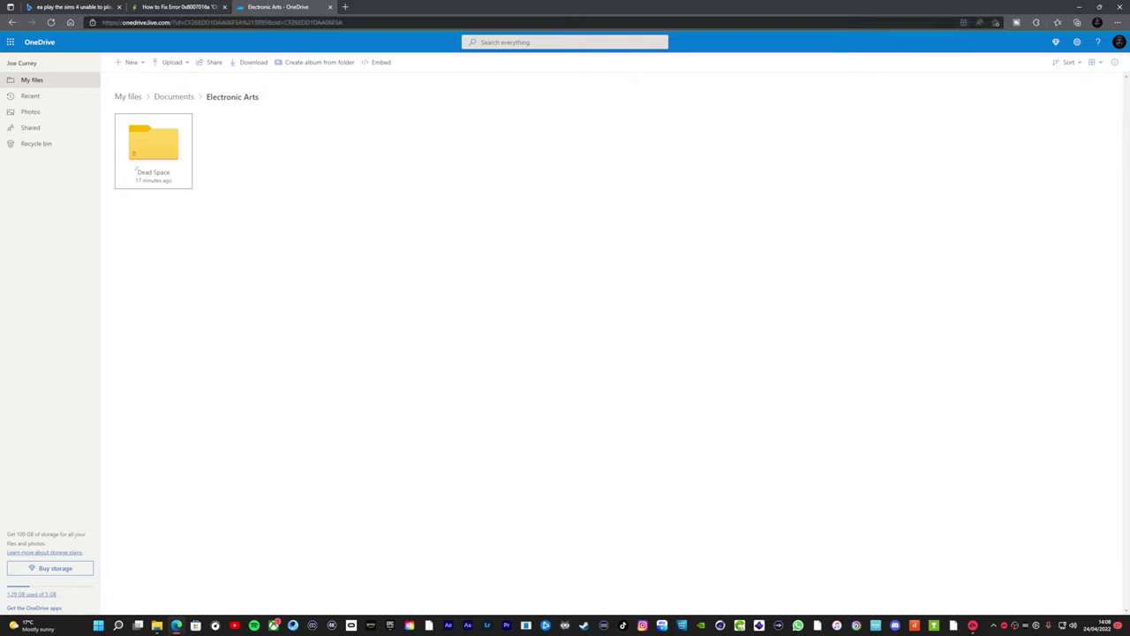
{"action": "left_click", "coordinate": [1080, 9]}
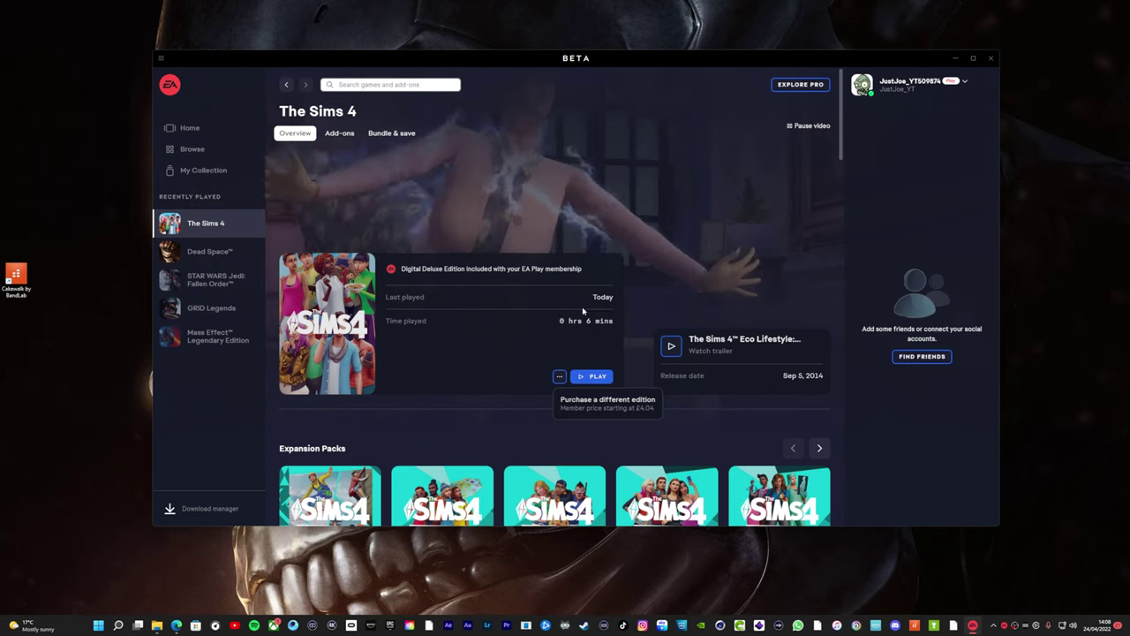
Step: Launch The Sims 4 with the PLAY button on its EA app page
{"action": "left_click", "coordinate": [594, 378]}
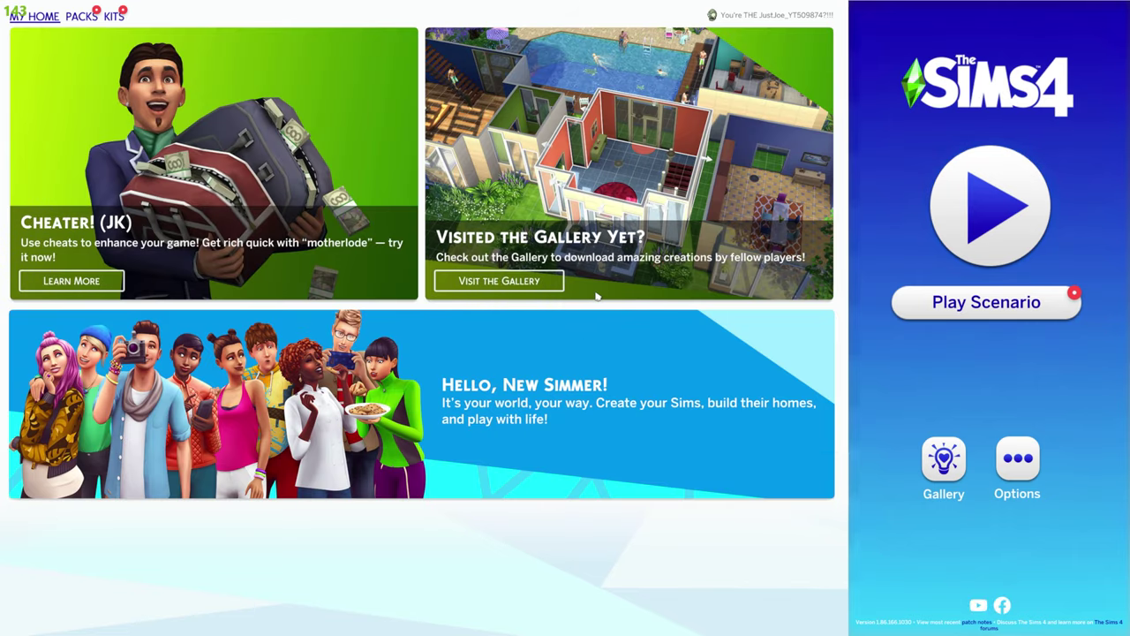
Step: Open and dismiss the game menu, then start play from the launcher
{"action": "left_click", "coordinate": [1010, 461]}
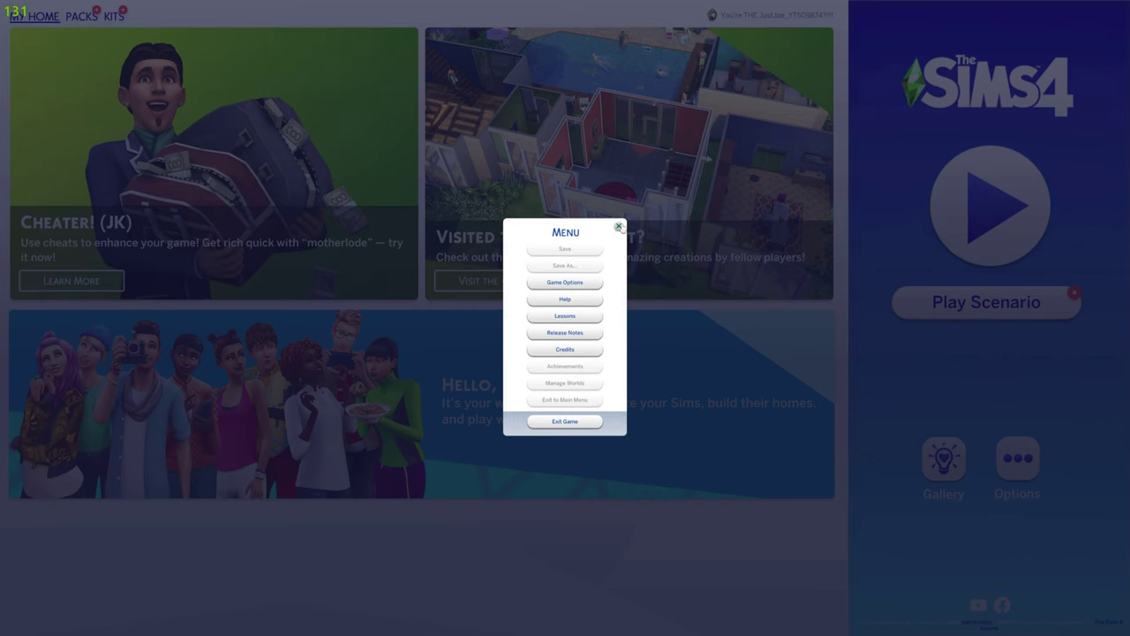
{"action": "left_click", "coordinate": [619, 227]}
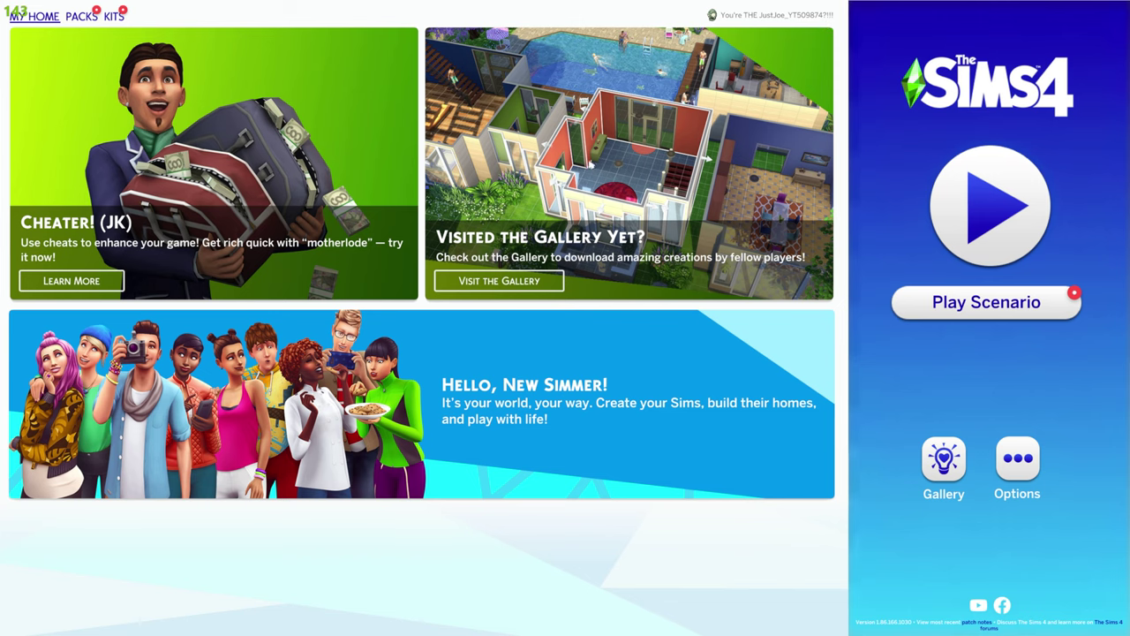
{"action": "left_click", "coordinate": [997, 212]}
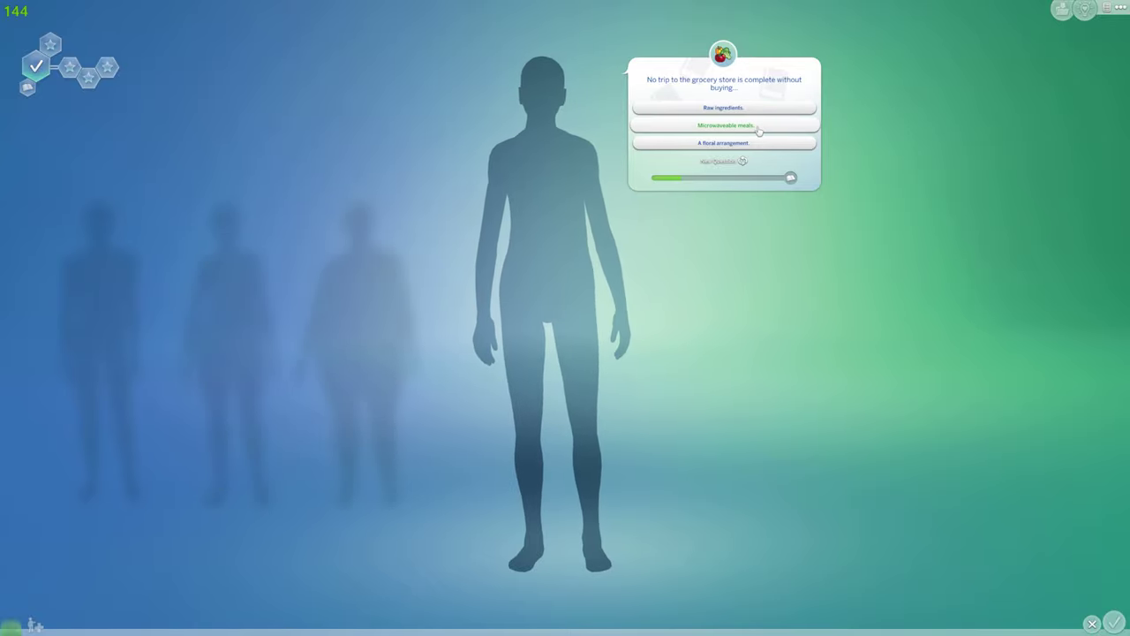
Step: Answer the quiz's grocery question with 'Raw ingredients.'
{"action": "left_click", "coordinate": [728, 112]}
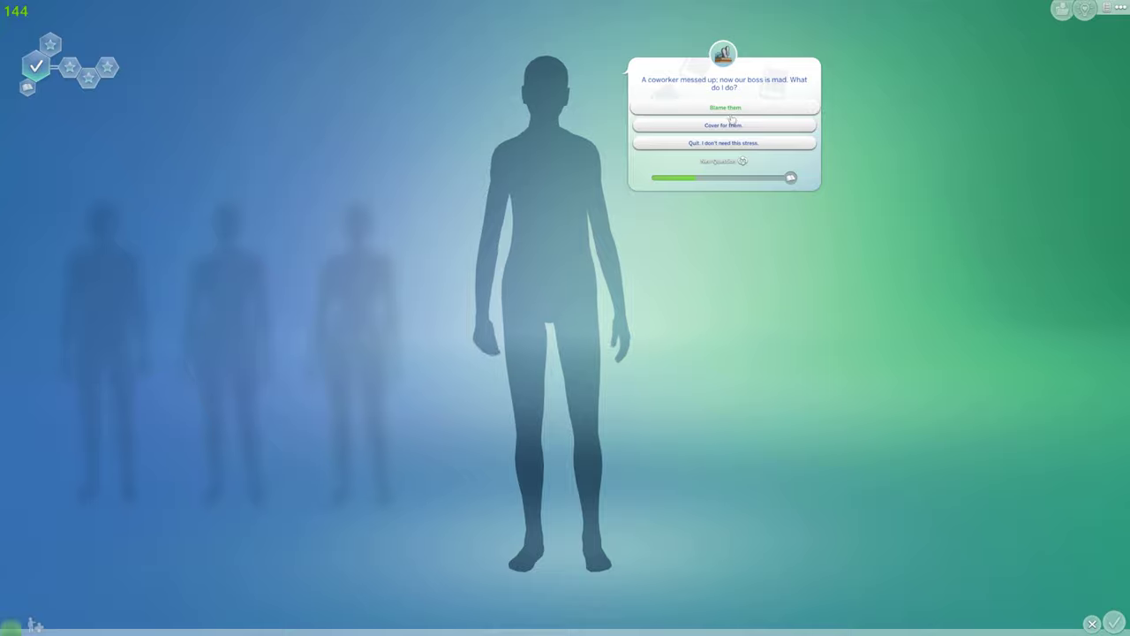
Step: Answer 'Blame them.' and 'I trust in my awesomeness.' to complete the quiz
{"action": "left_click", "coordinate": [737, 109]}
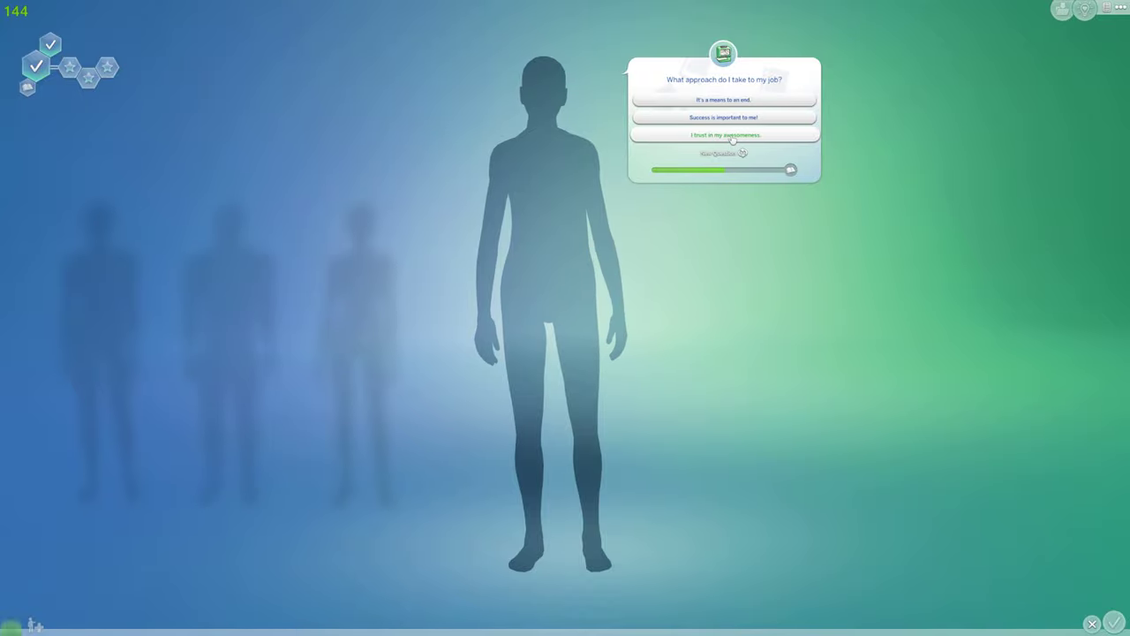
{"action": "left_click", "coordinate": [730, 123]}
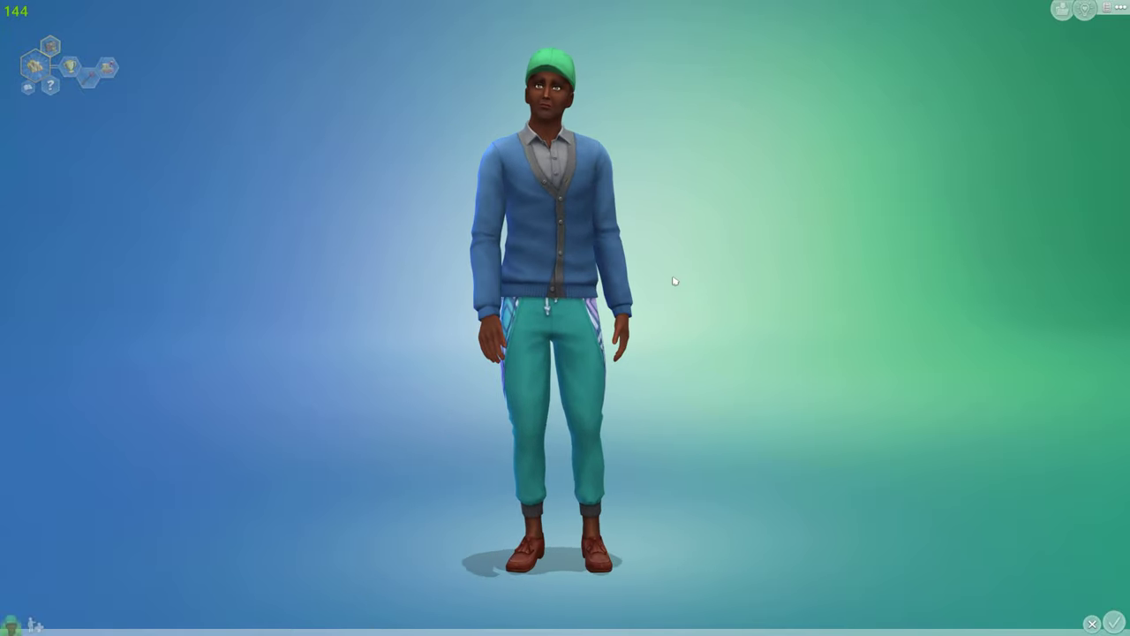
Step: Dismiss the greeting and randomize the Sim until he wears a red T-shirt and camo shorts, then show Tops
{"action": "left_click", "coordinate": [719, 116]}
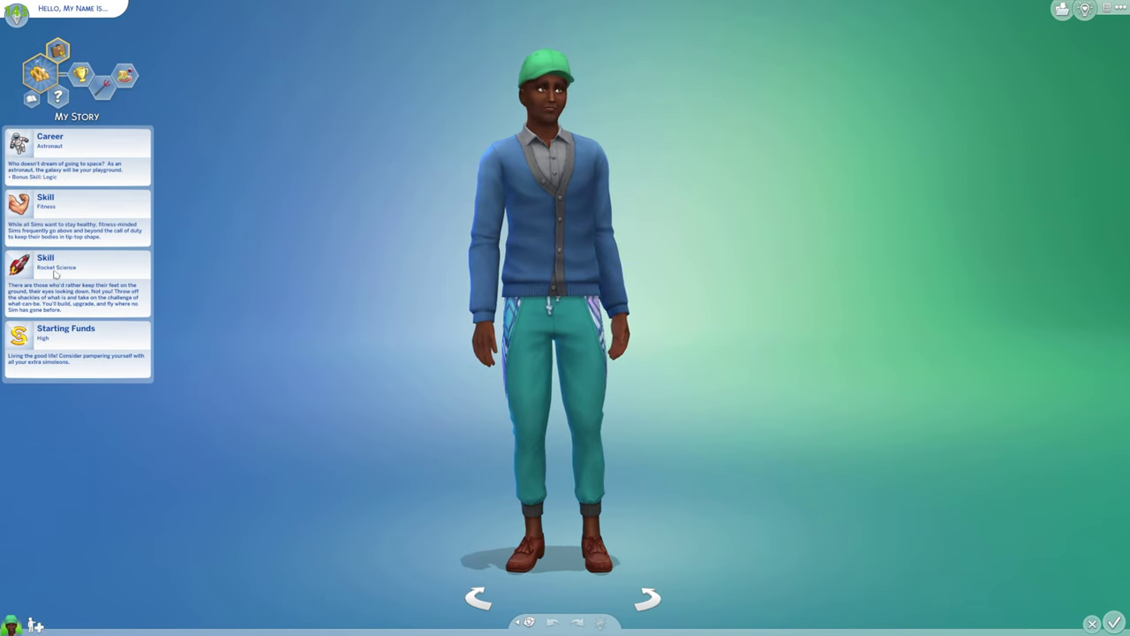
{"action": "left_click", "coordinate": [530, 623]}
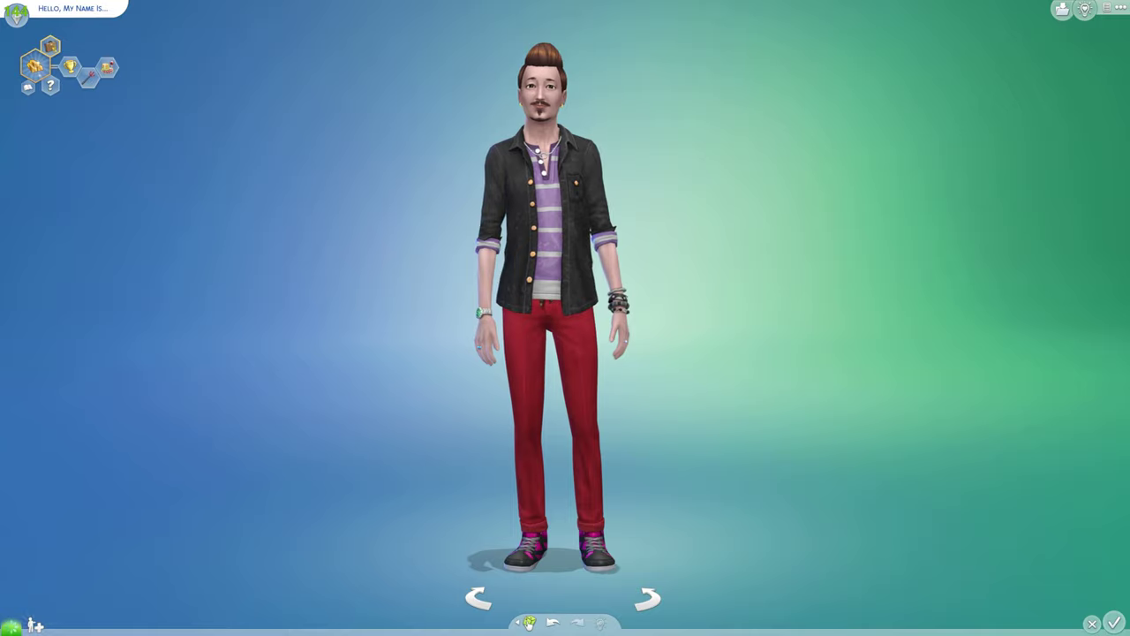
{"action": "left_click", "coordinate": [528, 623]}
{"action": "left_click", "coordinate": [528, 623]}
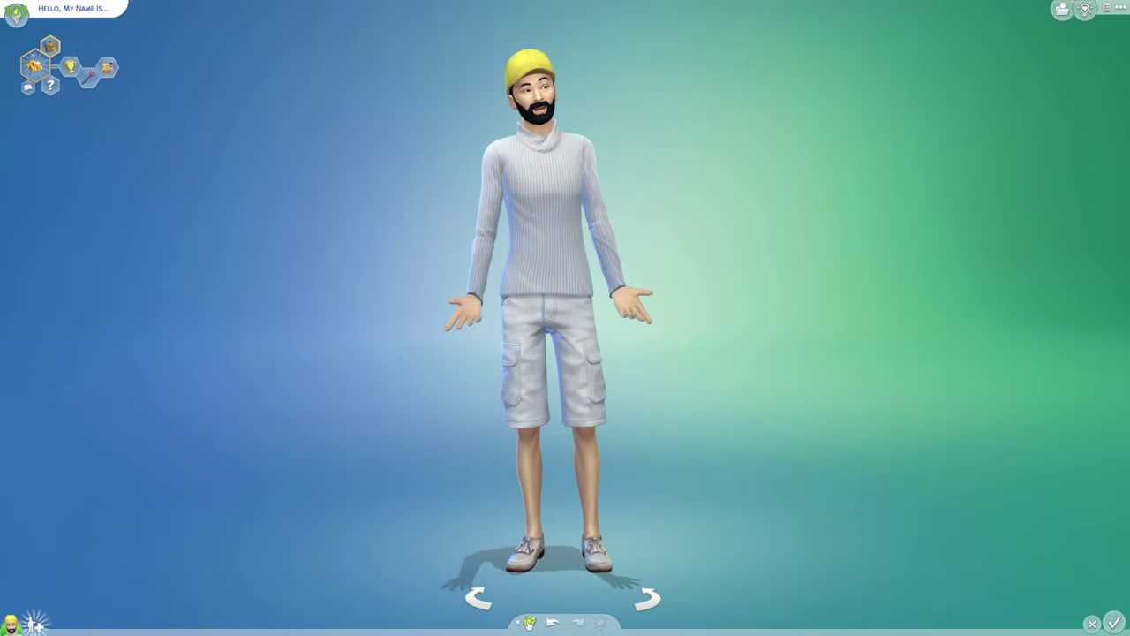
{"action": "left_click", "coordinate": [528, 624]}
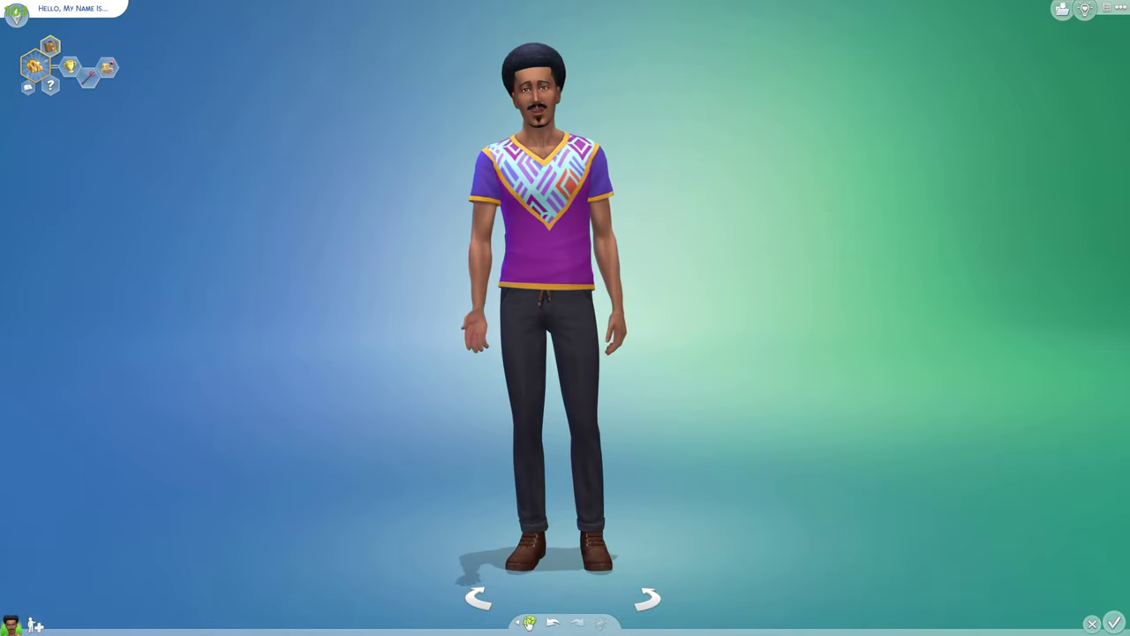
{"action": "left_click", "coordinate": [528, 624]}
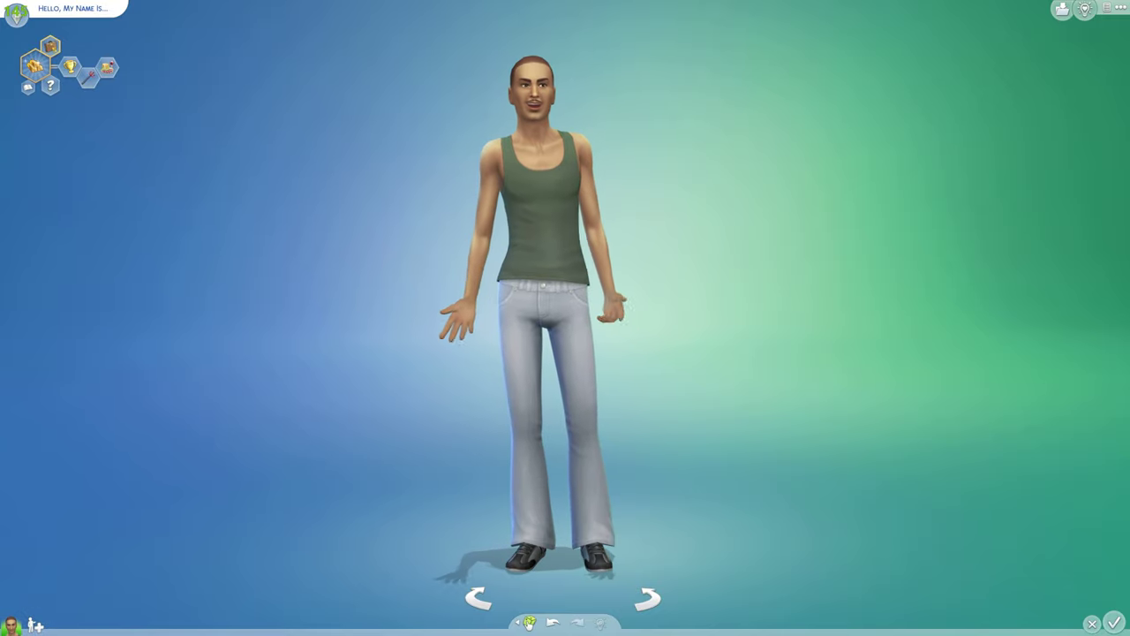
{"action": "left_click", "coordinate": [528, 624]}
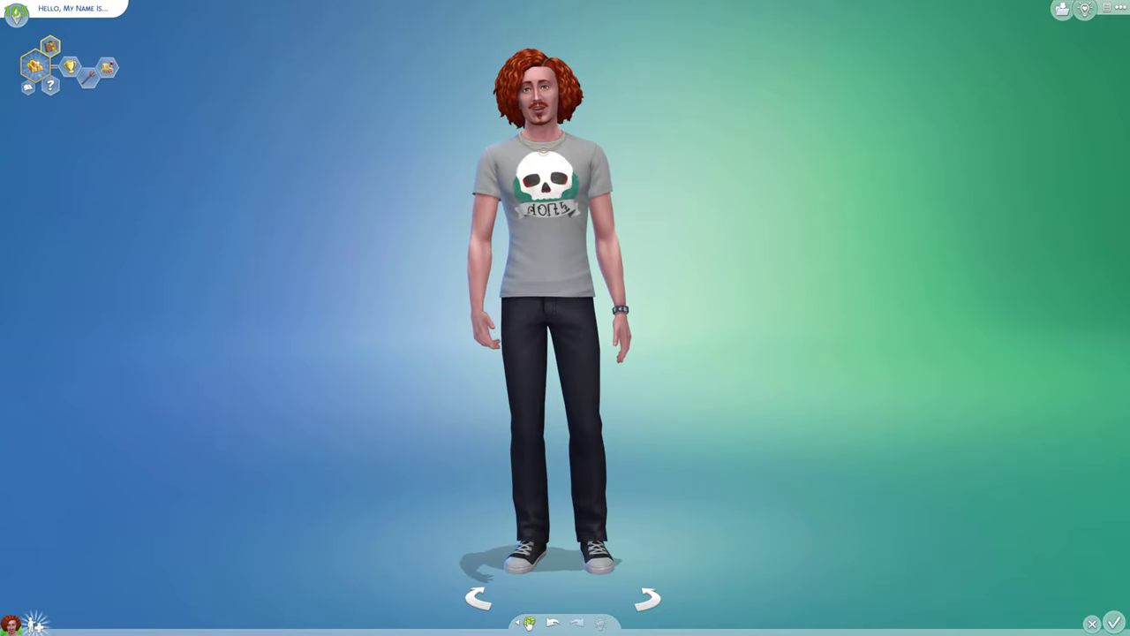
{"action": "left_click", "coordinate": [528, 624]}
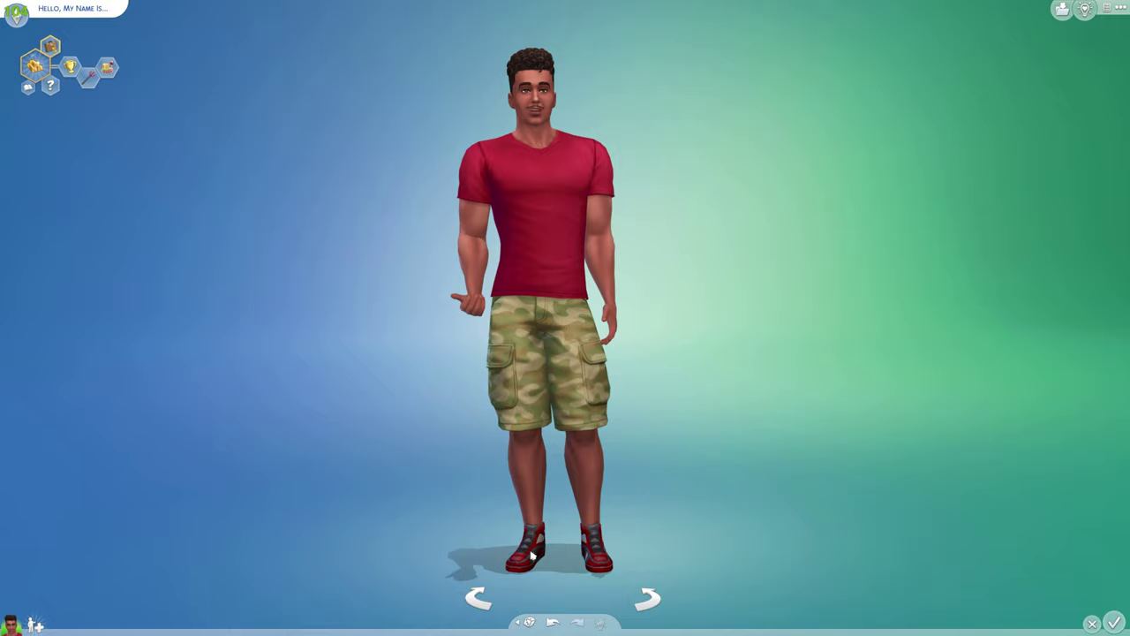
{"action": "left_click", "coordinate": [547, 186]}
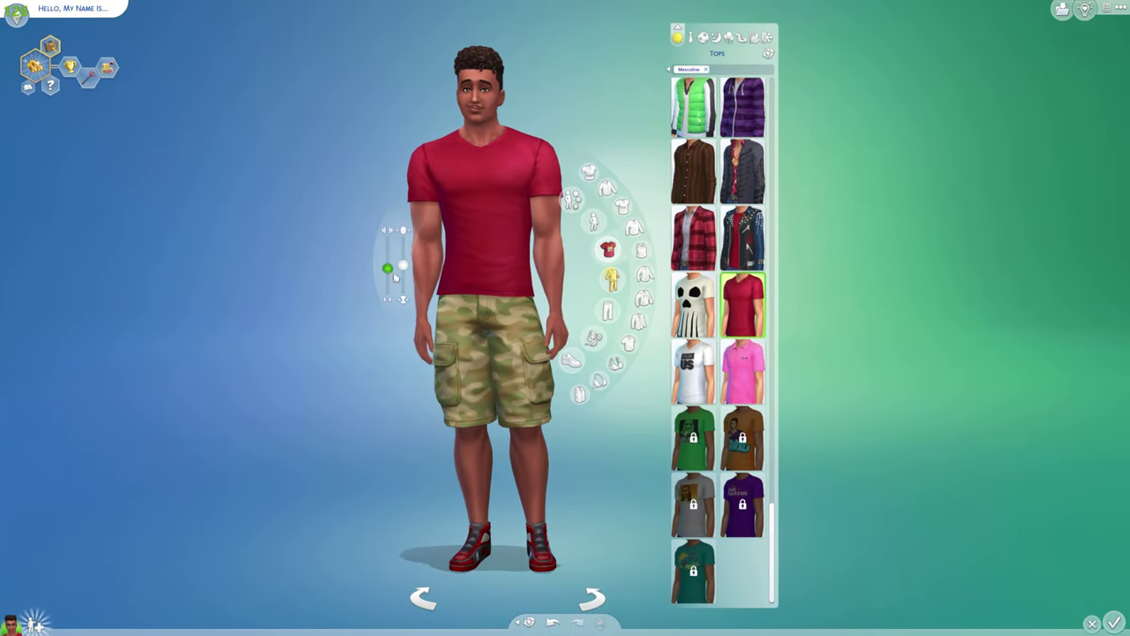
Step: Make the Sim more muscular and try on the Noctis Lucis Caelum styled look
{"action": "mouse_move", "coordinate": [394, 277]}
{"action": "left_mouse_down"}
{"action": "mouse_move", "coordinate": [387, 285]}
{"action": "mouse_move", "coordinate": [387, 241]}
{"action": "mouse_move", "coordinate": [403, 287]}
{"action": "left_mouse_up"}
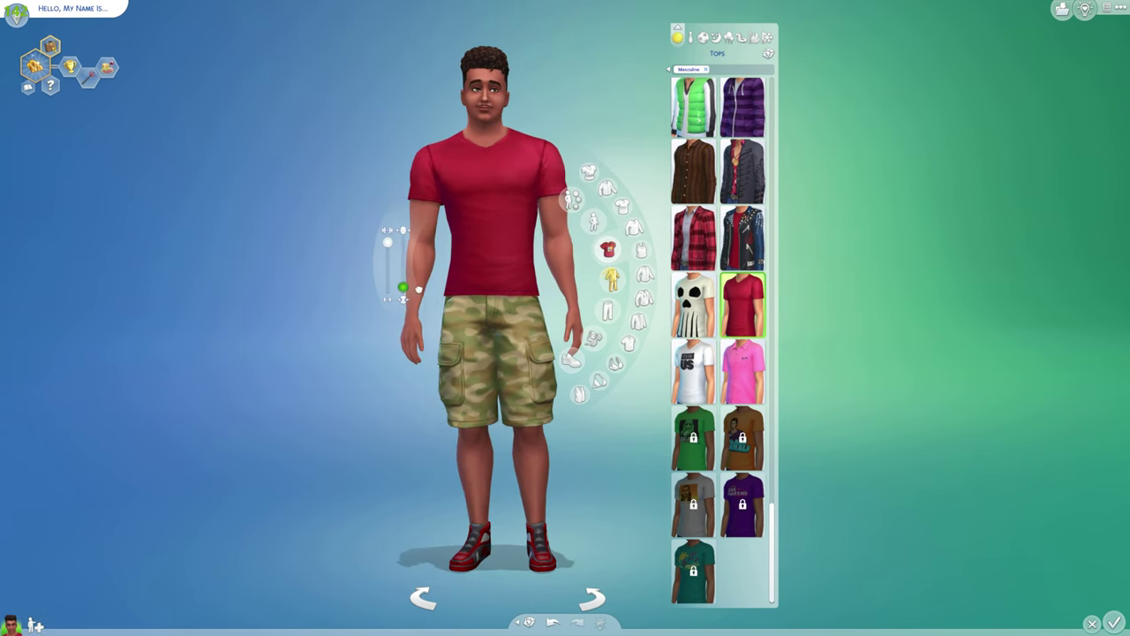
{"action": "left_click", "coordinate": [590, 221]}
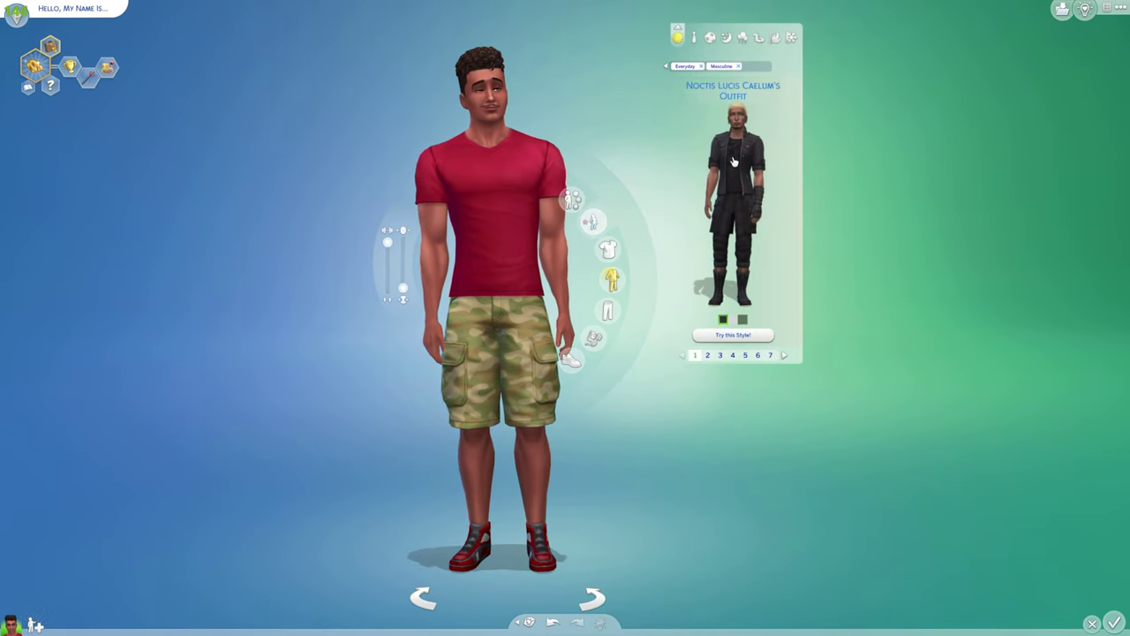
{"action": "left_click", "coordinate": [742, 196]}
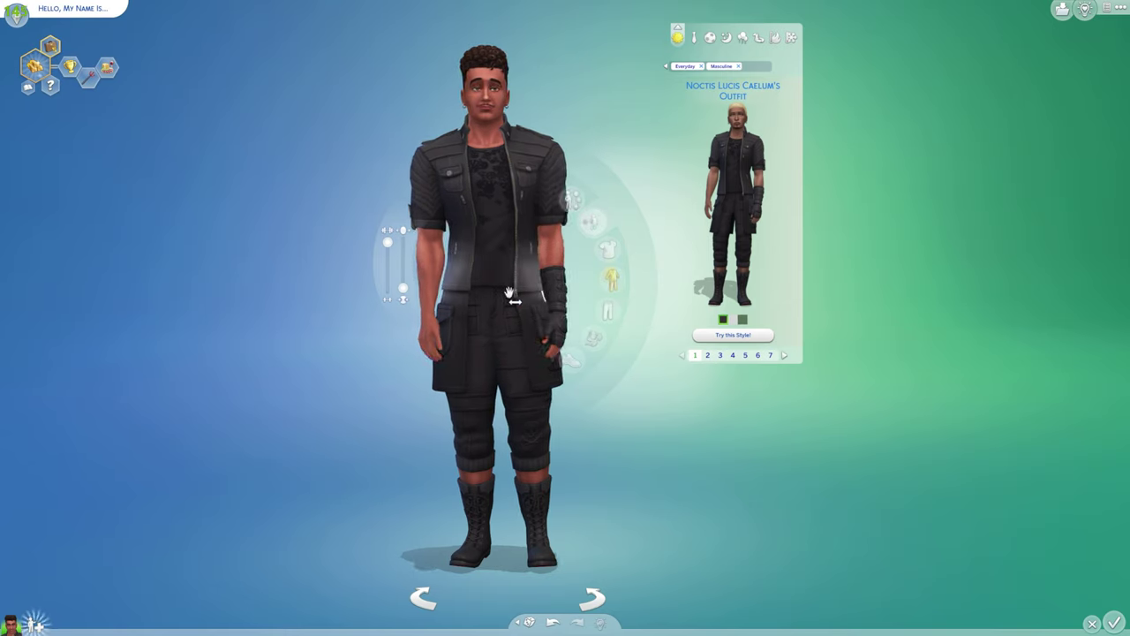
Step: Browse the party, swimwear and other styled-look categories, then try the everyday outfit in white
{"action": "left_click", "coordinate": [697, 39]}
{"action": "left_click", "coordinate": [711, 38]}
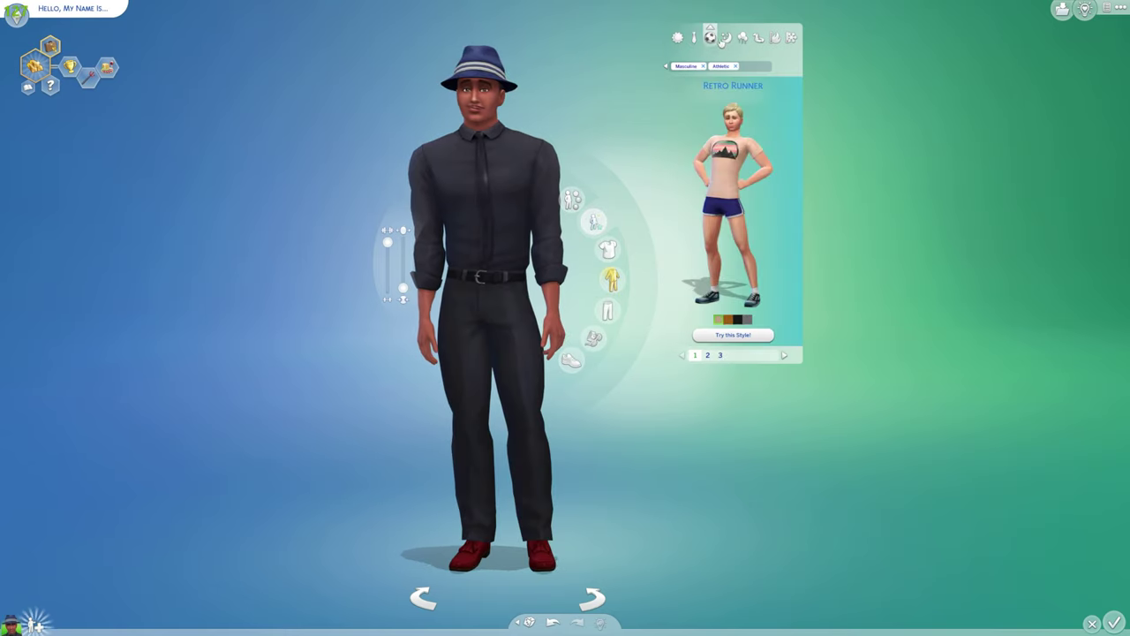
{"action": "left_click", "coordinate": [728, 39]}
{"action": "left_click", "coordinate": [742, 38]}
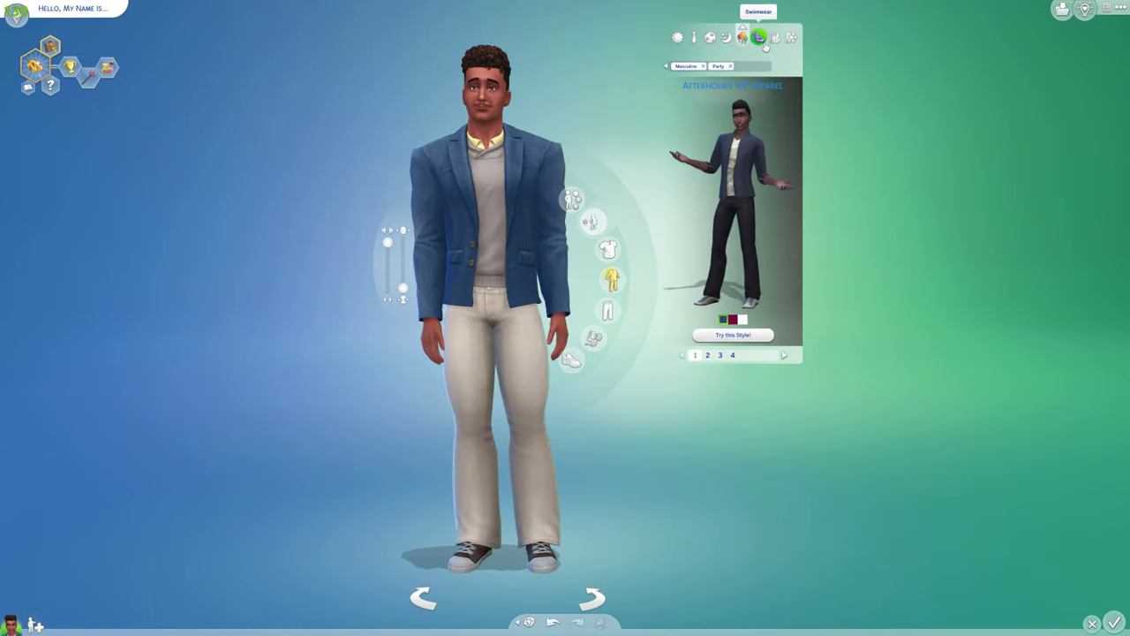
{"action": "left_click", "coordinate": [759, 38]}
{"action": "left_click", "coordinate": [678, 38]}
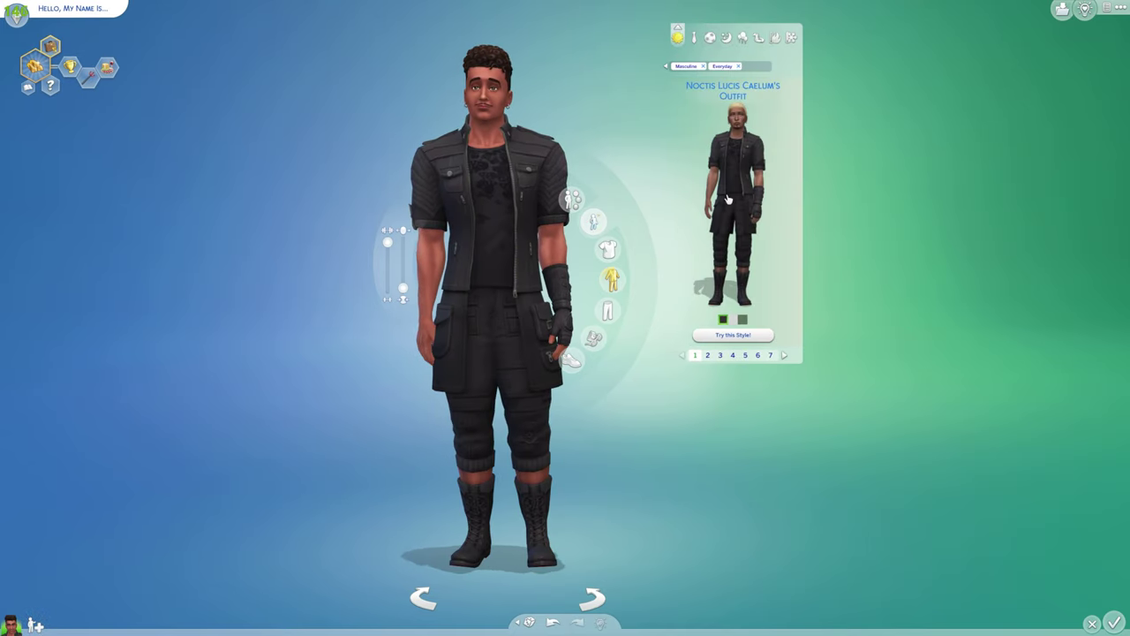
{"action": "left_click", "coordinate": [743, 319]}
{"action": "left_click", "coordinate": [733, 318]}
{"action": "left_click", "coordinate": [743, 320]}
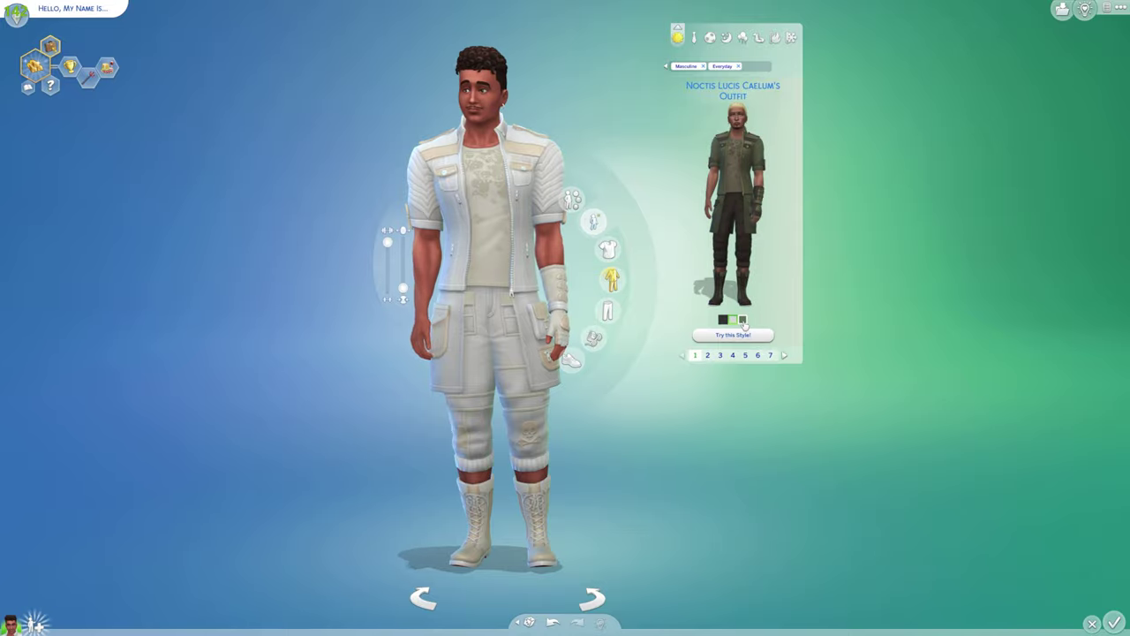
{"action": "left_click", "coordinate": [733, 319]}
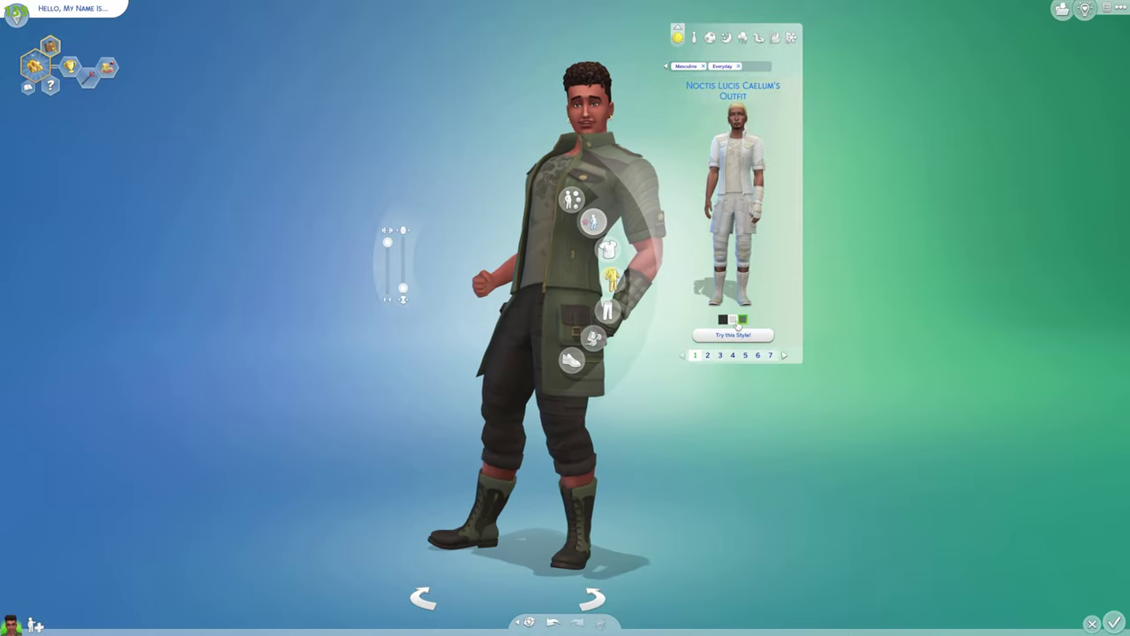
Step: Page forward and try the Boba Fett look, then the Darth Maul look
{"action": "left_click", "coordinate": [707, 355]}
{"action": "left_click", "coordinate": [720, 355]}
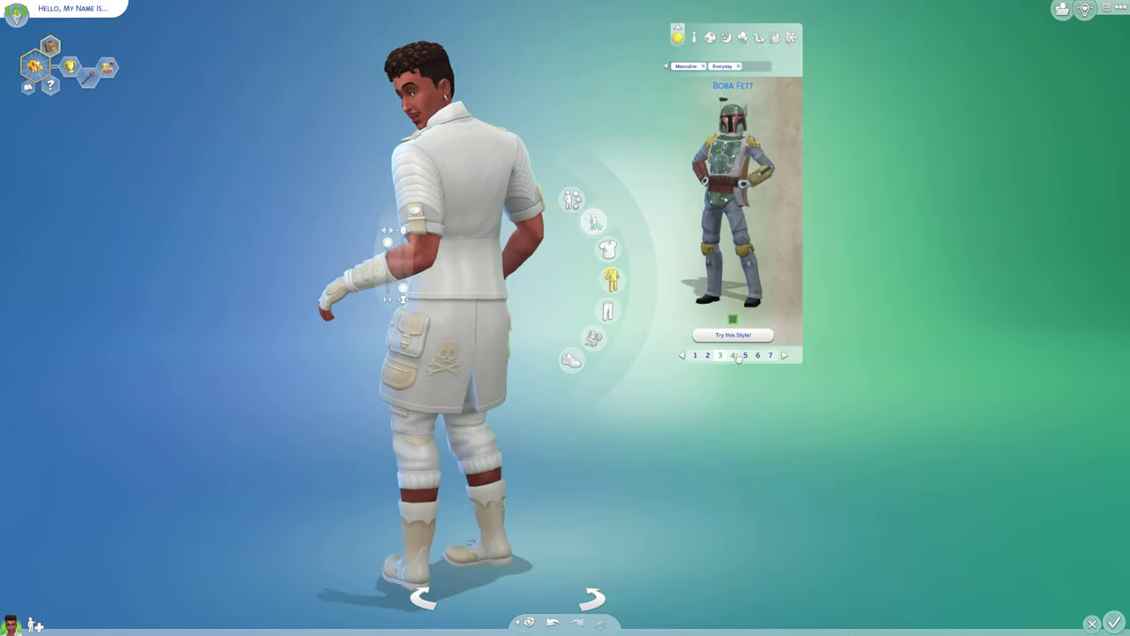
{"action": "left_click", "coordinate": [734, 170]}
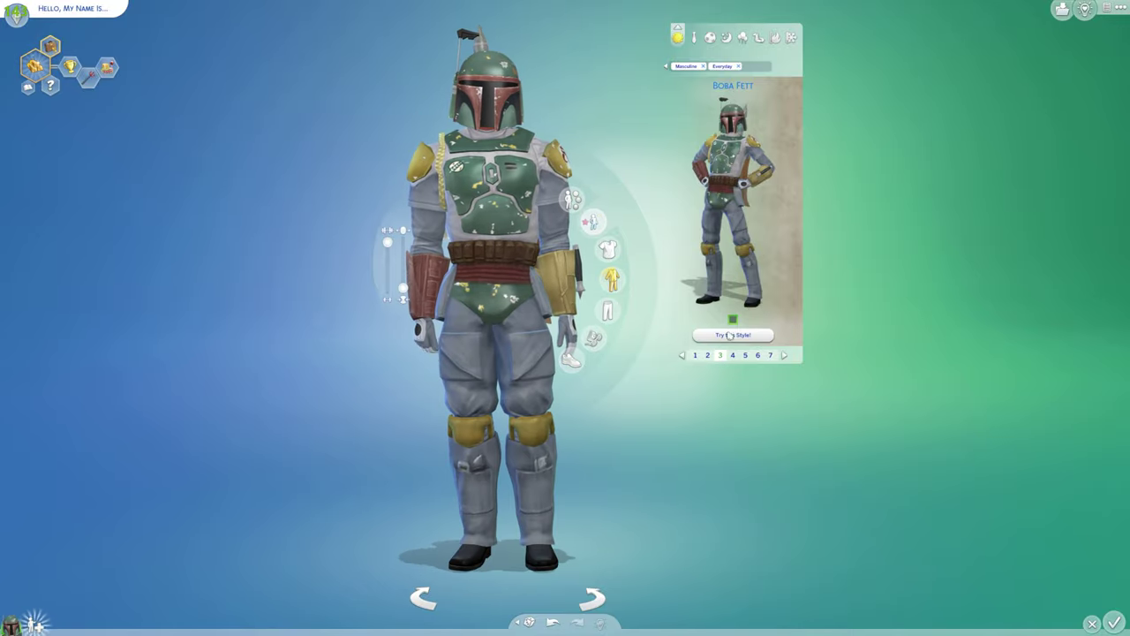
{"action": "left_click", "coordinate": [733, 355]}
{"action": "left_click", "coordinate": [730, 193]}
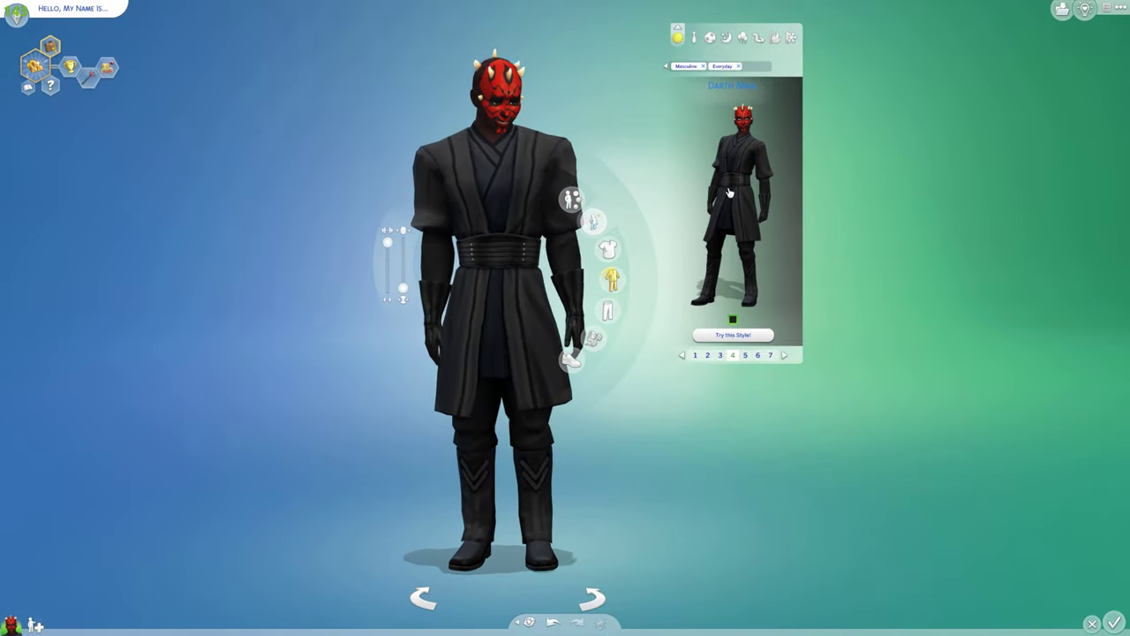
Step: Page through styled looks to Emo Teen, then back to Hot under the Hoodie
{"action": "left_click", "coordinate": [747, 356]}
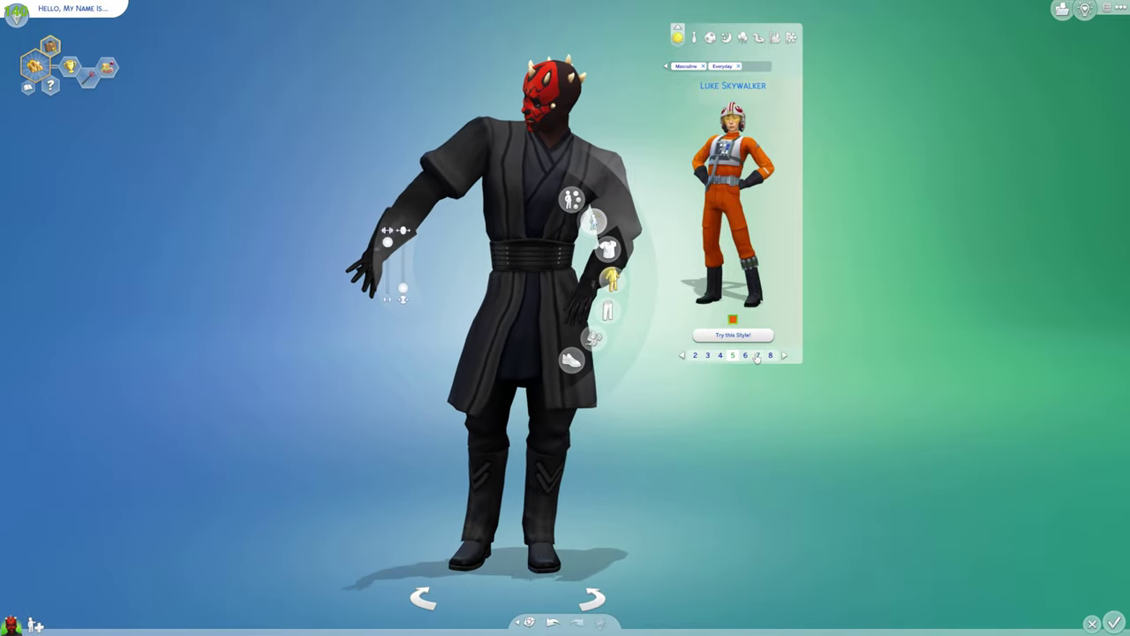
{"action": "left_click", "coordinate": [747, 356]}
{"action": "left_click", "coordinate": [756, 356]}
{"action": "left_click", "coordinate": [756, 356]}
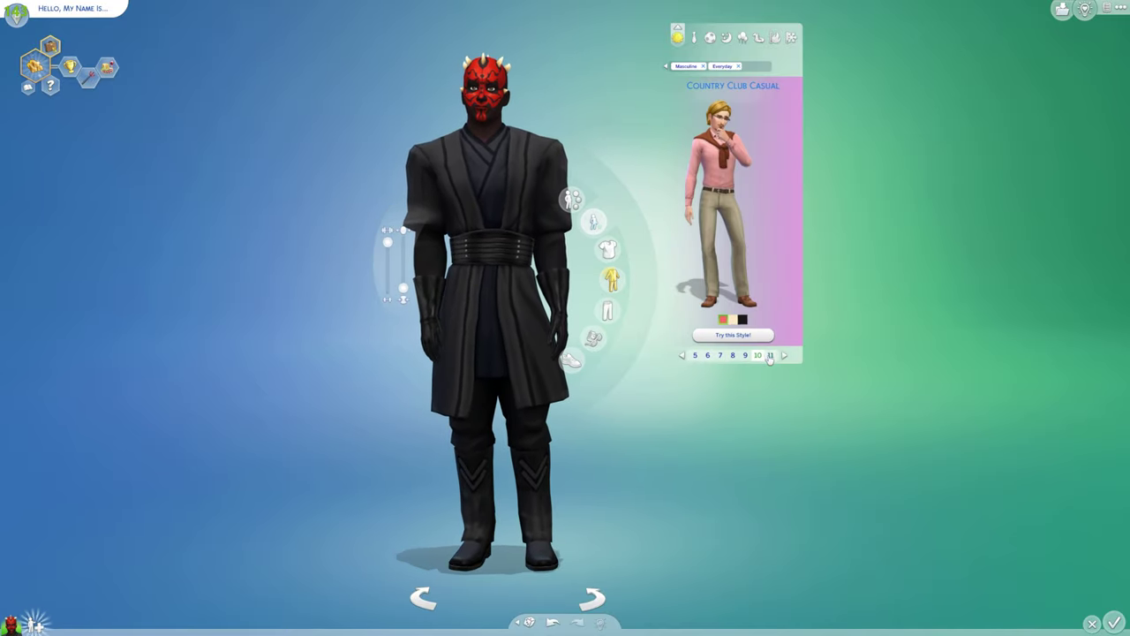
{"action": "left_click", "coordinate": [769, 356]}
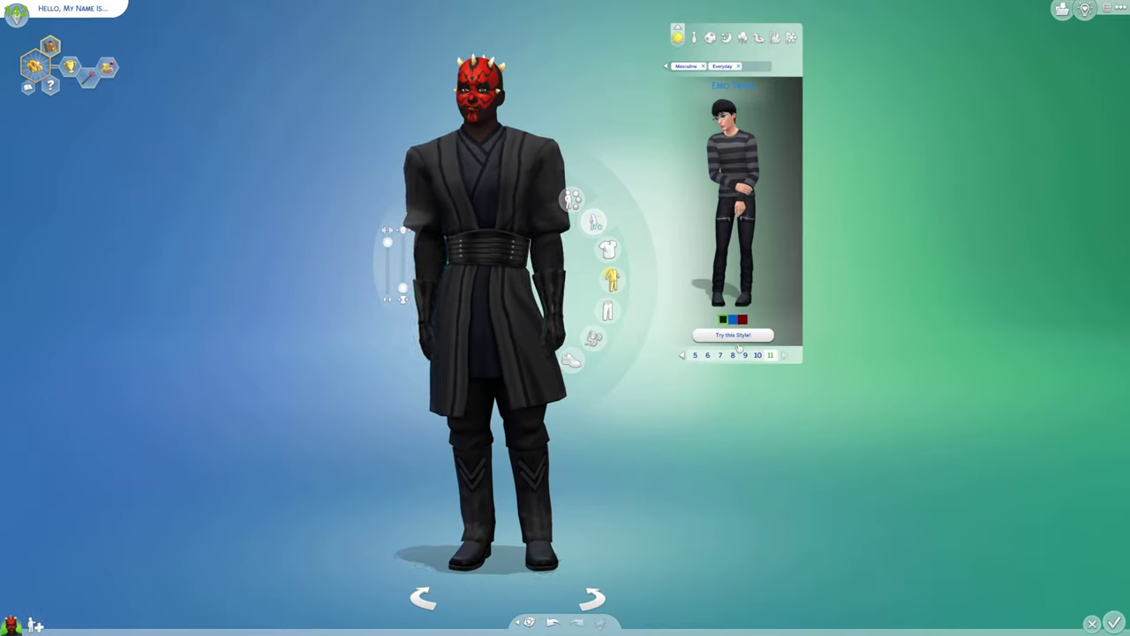
{"action": "left_click", "coordinate": [681, 356]}
{"action": "left_click", "coordinate": [682, 355]}
{"action": "left_click", "coordinate": [682, 356]}
{"action": "left_click", "coordinate": [681, 356]}
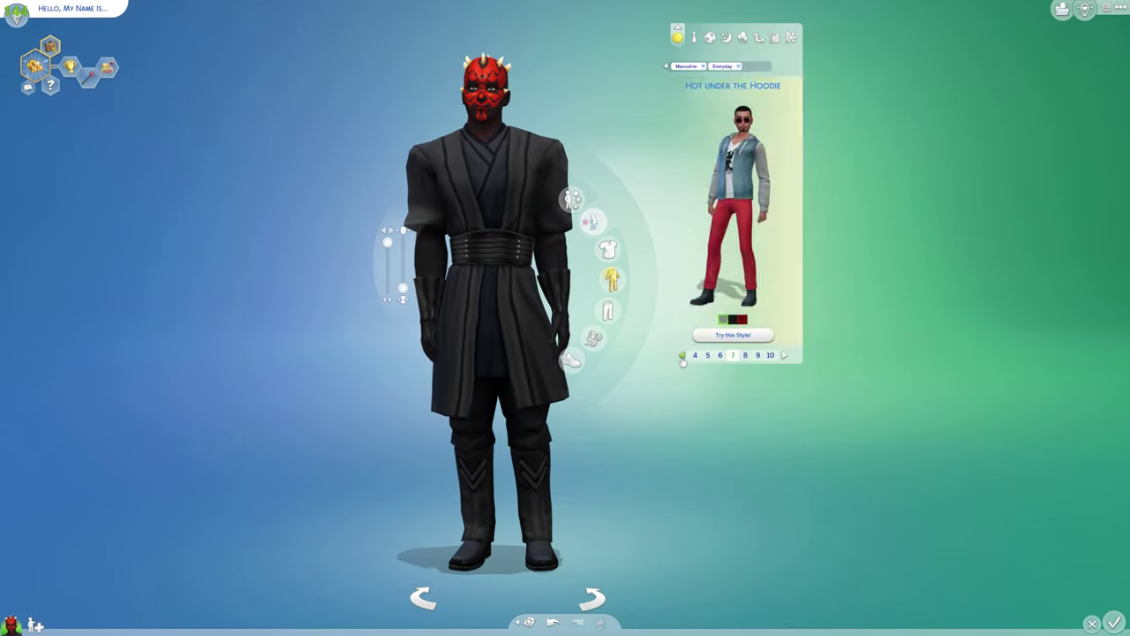
{"action": "left_click", "coordinate": [681, 355]}
{"action": "left_click", "coordinate": [682, 356]}
{"action": "left_click", "coordinate": [682, 356]}
{"action": "left_click", "coordinate": [682, 356]}
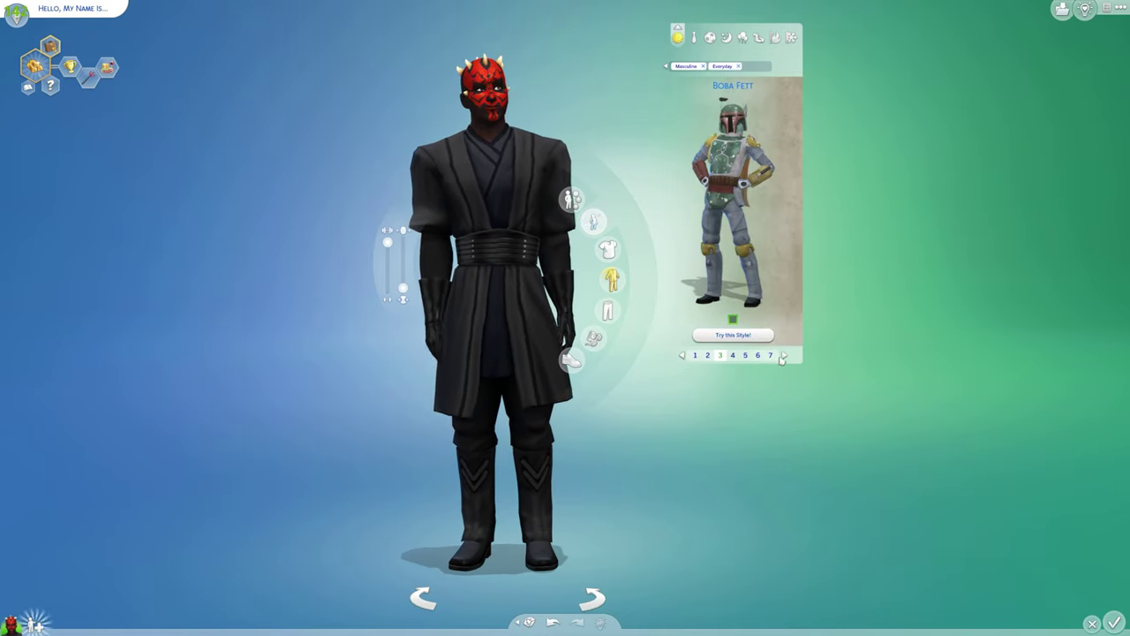
Step: Apply the Darth Vader styled look and rotate the Sim to inspect his back
{"action": "left_click", "coordinate": [785, 356]}
{"action": "left_click", "coordinate": [785, 356]}
{"action": "left_click", "coordinate": [785, 356]}
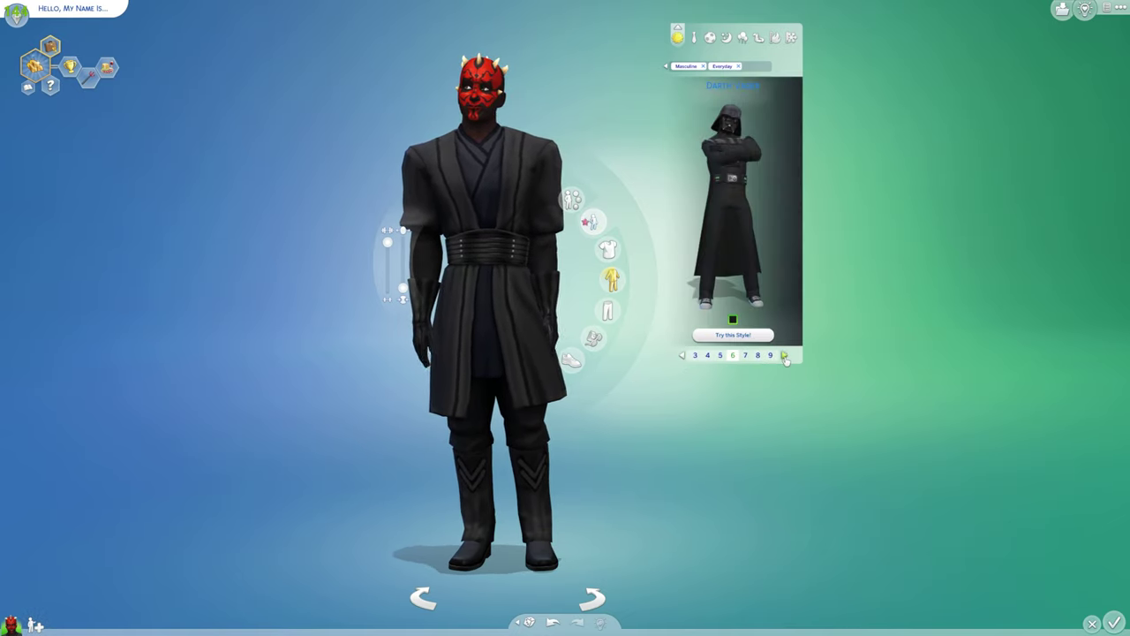
{"action": "left_click", "coordinate": [738, 267]}
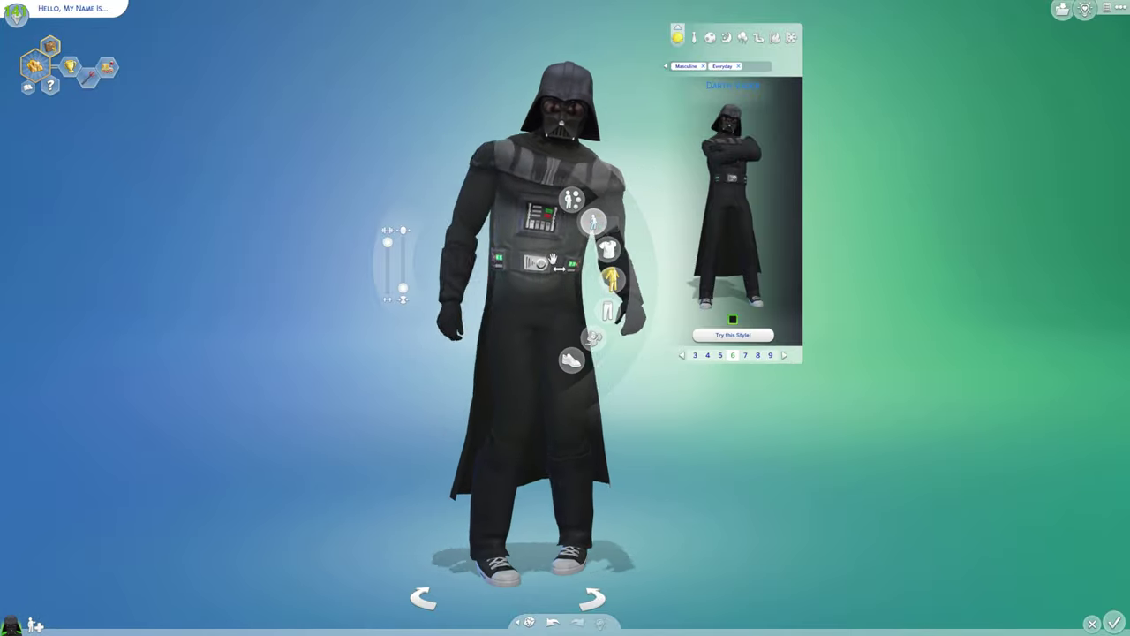
{"action": "mouse_move", "coordinate": [609, 261]}
{"action": "left_mouse_down"}
{"action": "mouse_move", "coordinate": [550, 258]}
{"action": "mouse_move", "coordinate": [618, 177]}
{"action": "left_mouse_up"}
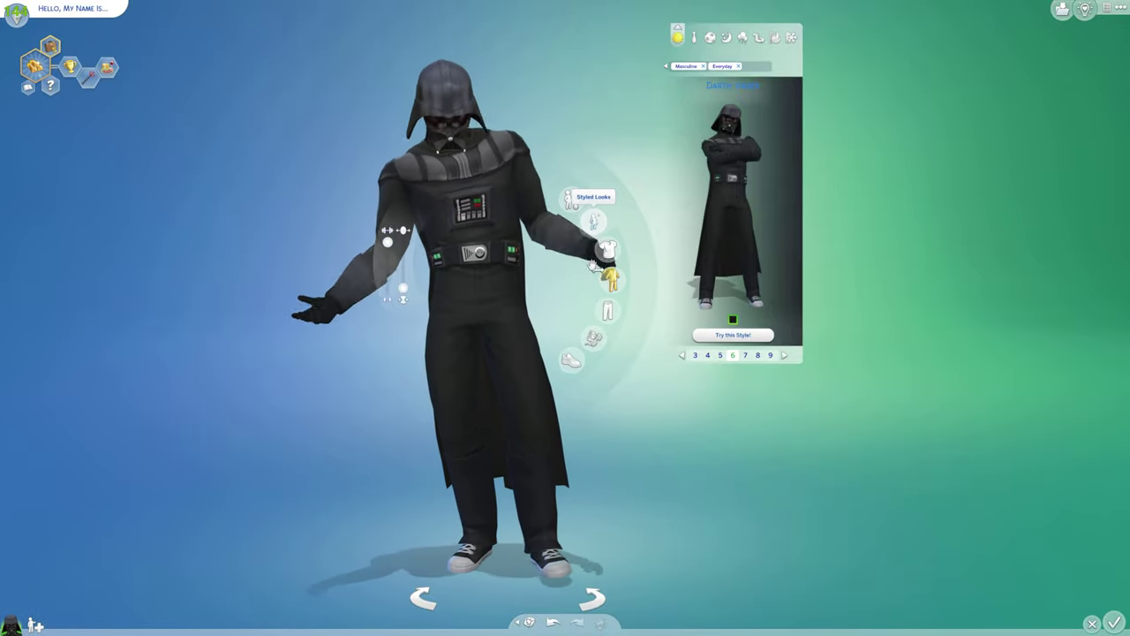
Step: Put black boots on the Sim, enter his first and last name, and view My Story
{"action": "left_click", "coordinate": [571, 359]}
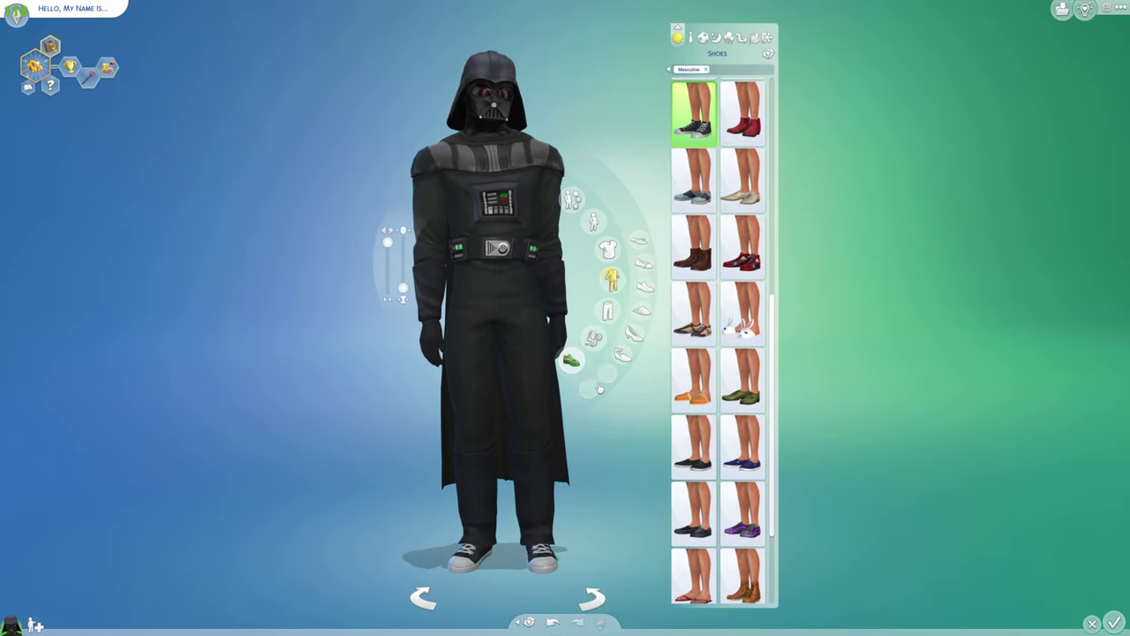
{"action": "left_click", "coordinate": [590, 387]}
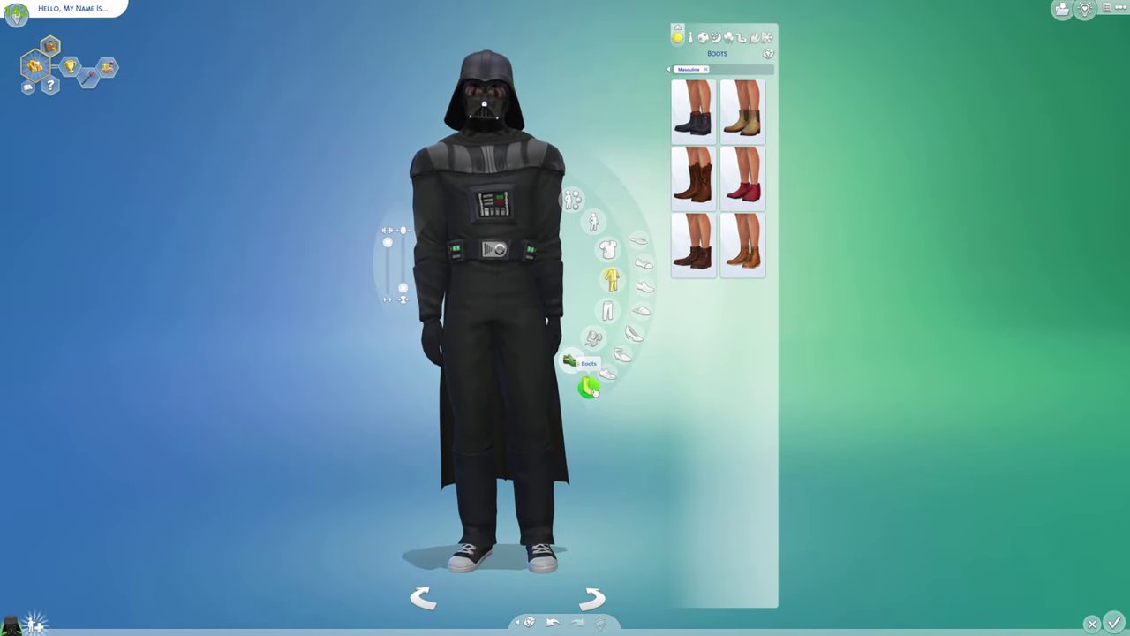
{"action": "left_click", "coordinate": [694, 110]}
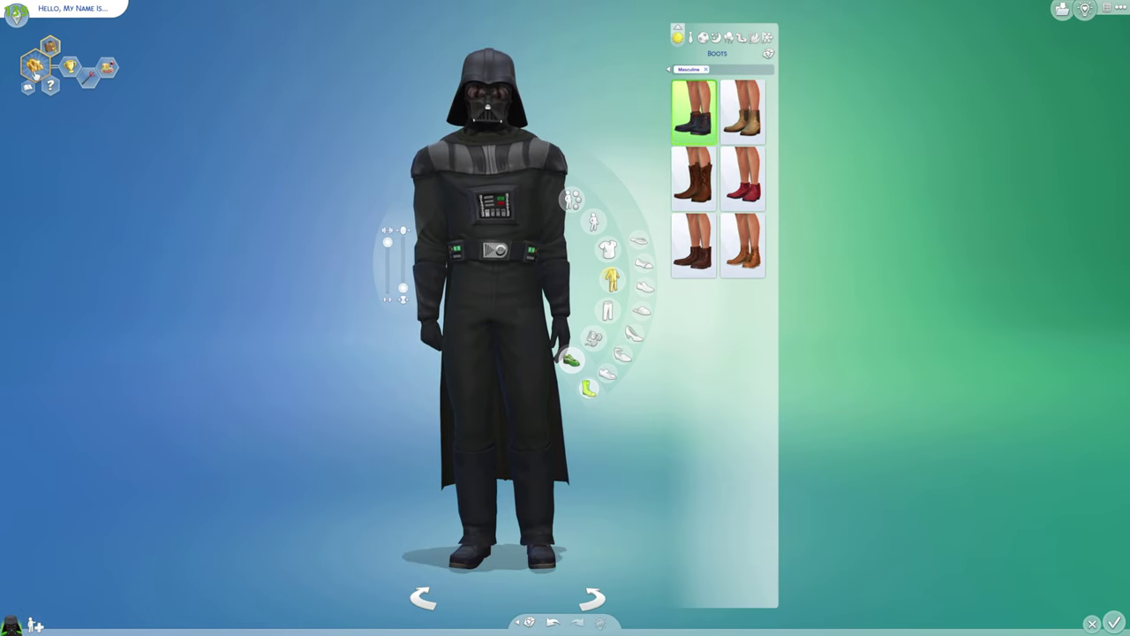
{"action": "left_click", "coordinate": [67, 10]}
{"action": "type", "text": "Joe Bloggs"}
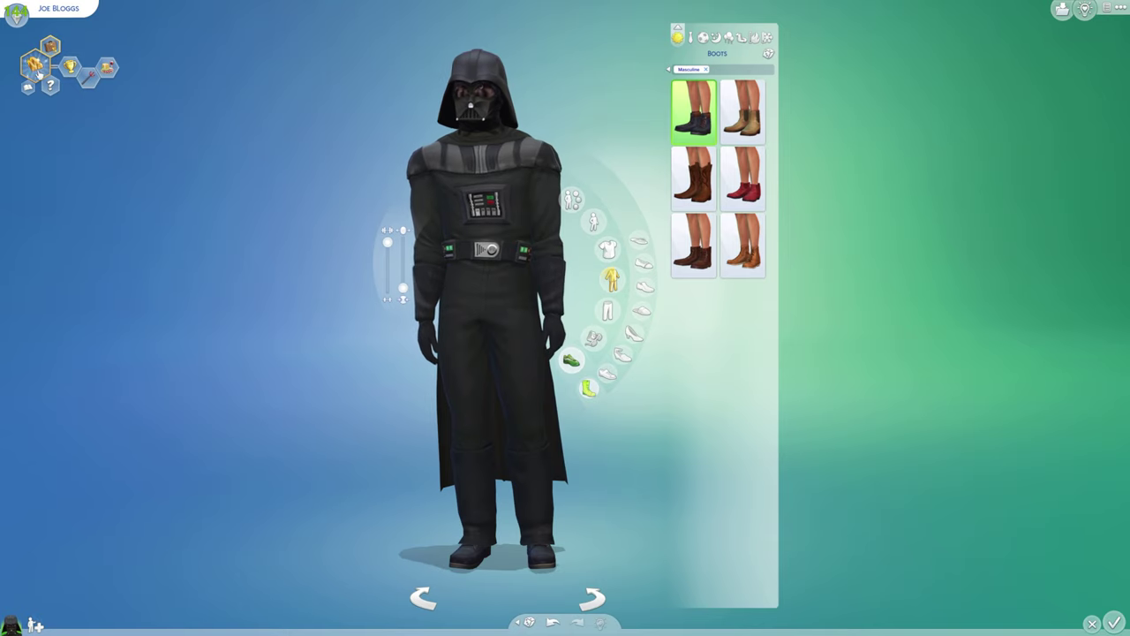
{"action": "left_click", "coordinate": [37, 69]}
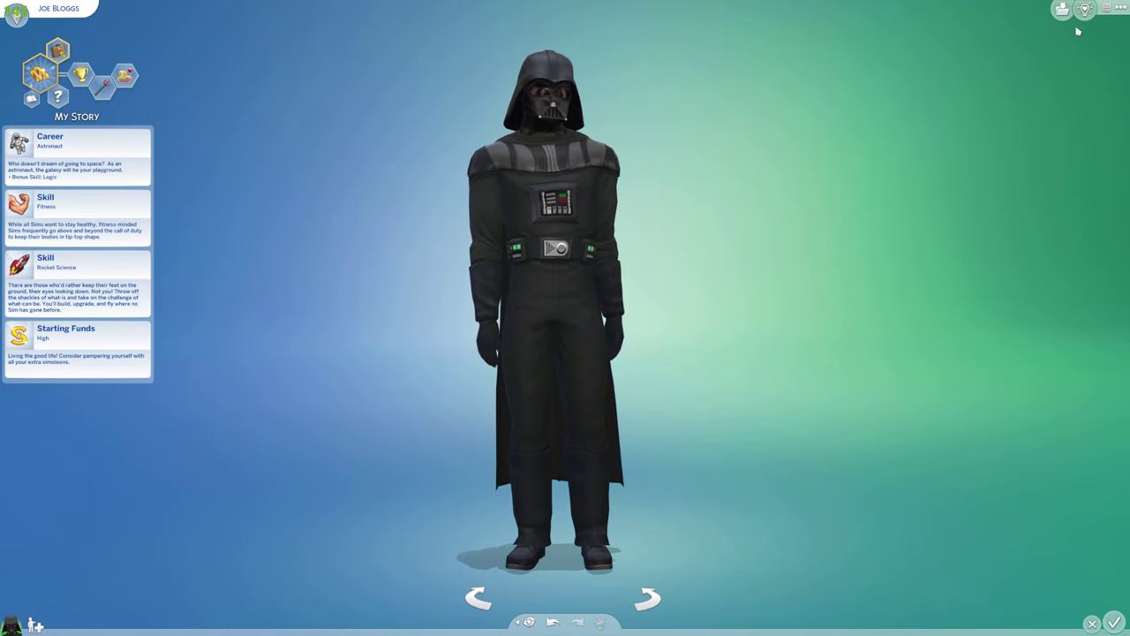
Step: Show the Hats catalog and toggle Detail Edit Mode on and back off
{"action": "left_click", "coordinate": [558, 129]}
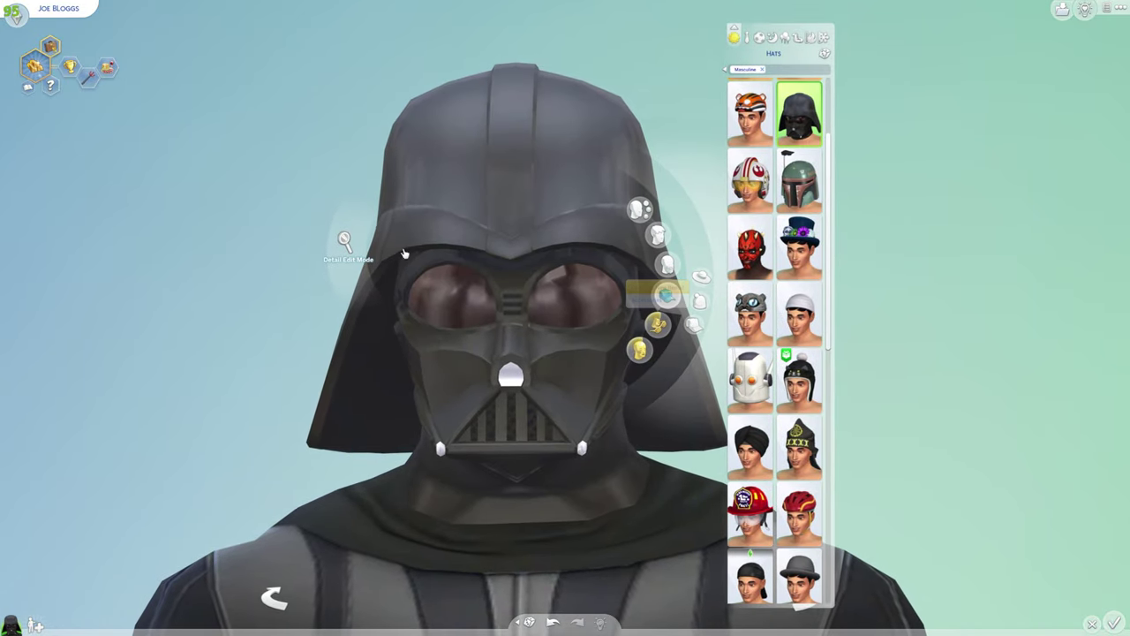
{"action": "left_click", "coordinate": [345, 243]}
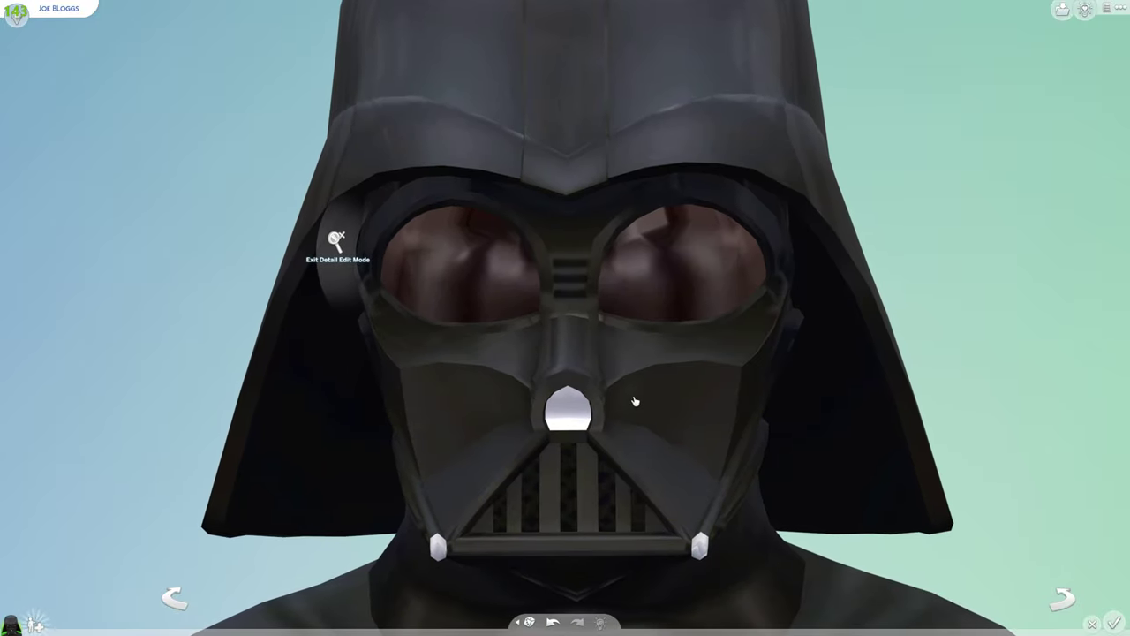
{"action": "left_click", "coordinate": [336, 242]}
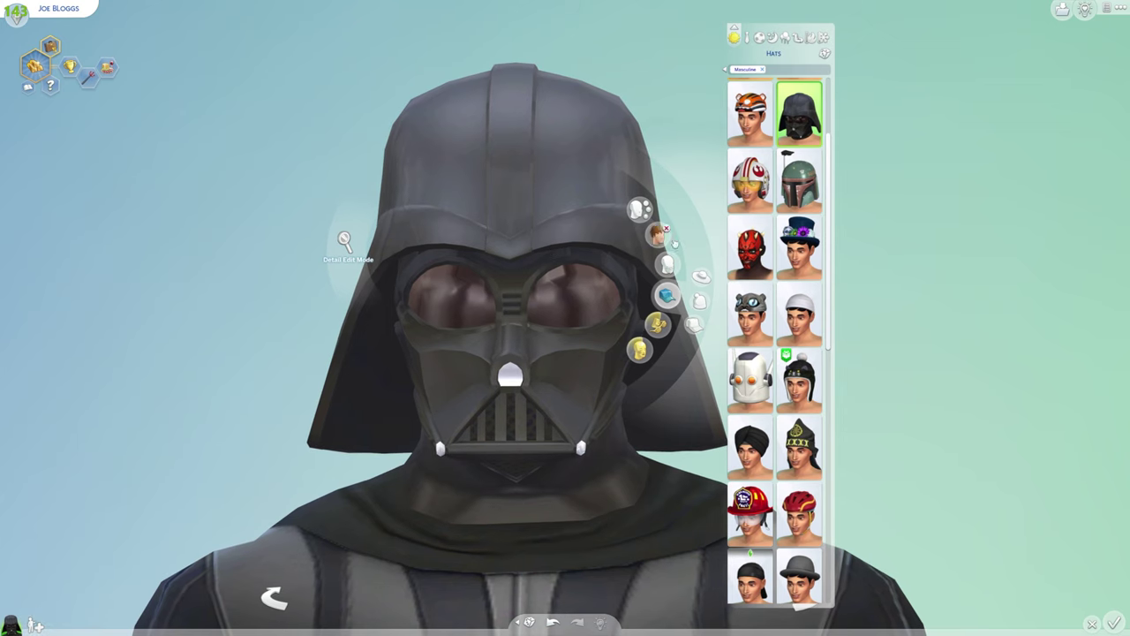
Step: Try the X-wing pilot, Boba Fett and Darth Maul helmets, keep Vader, and finish the Sim
{"action": "left_click", "coordinate": [751, 181]}
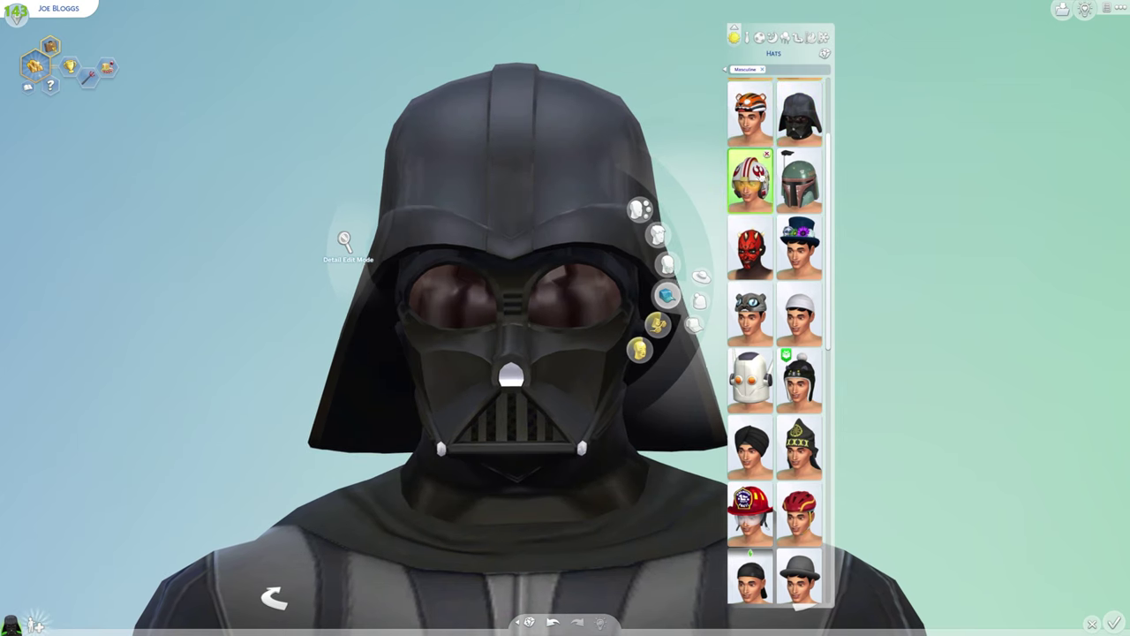
{"action": "left_click", "coordinate": [797, 172]}
{"action": "left_click", "coordinate": [798, 137]}
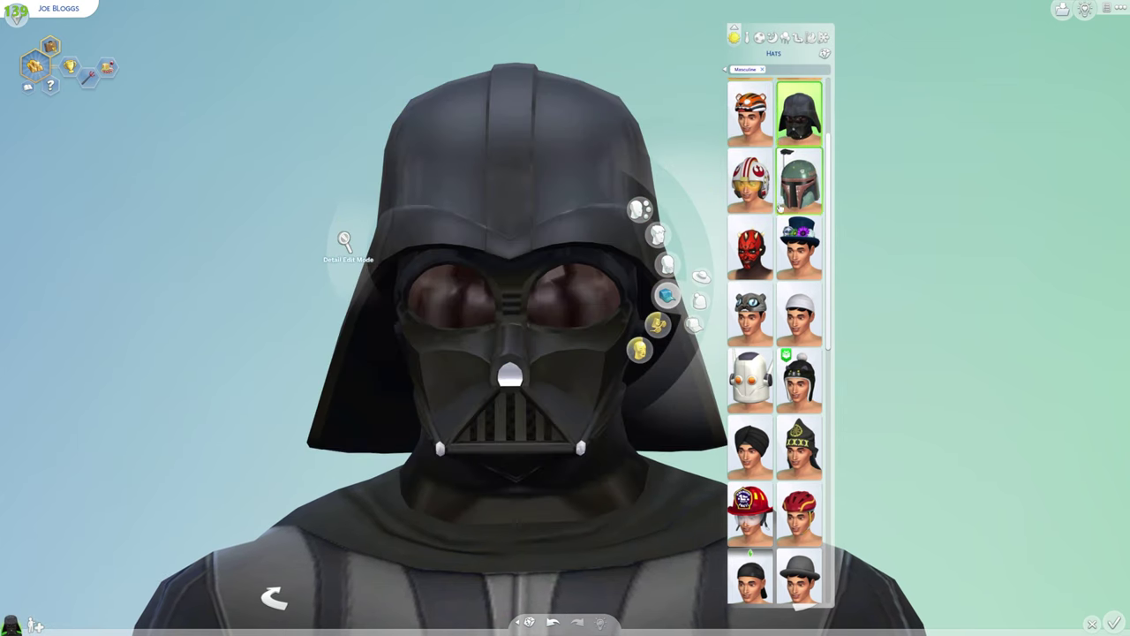
{"action": "left_click", "coordinate": [750, 247]}
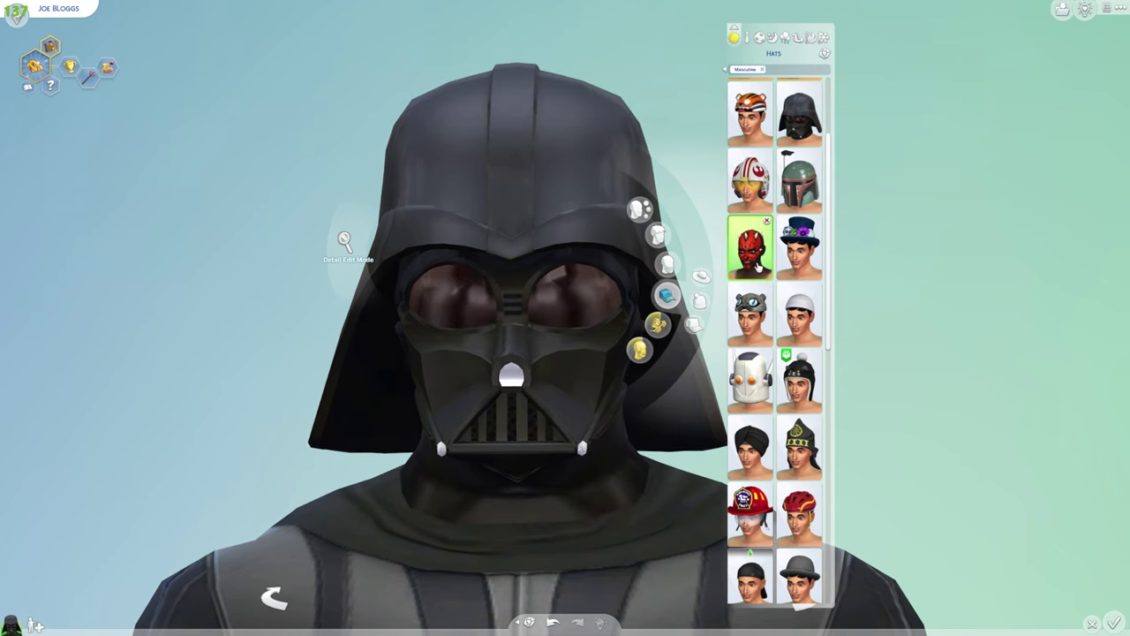
{"action": "left_click", "coordinate": [808, 134]}
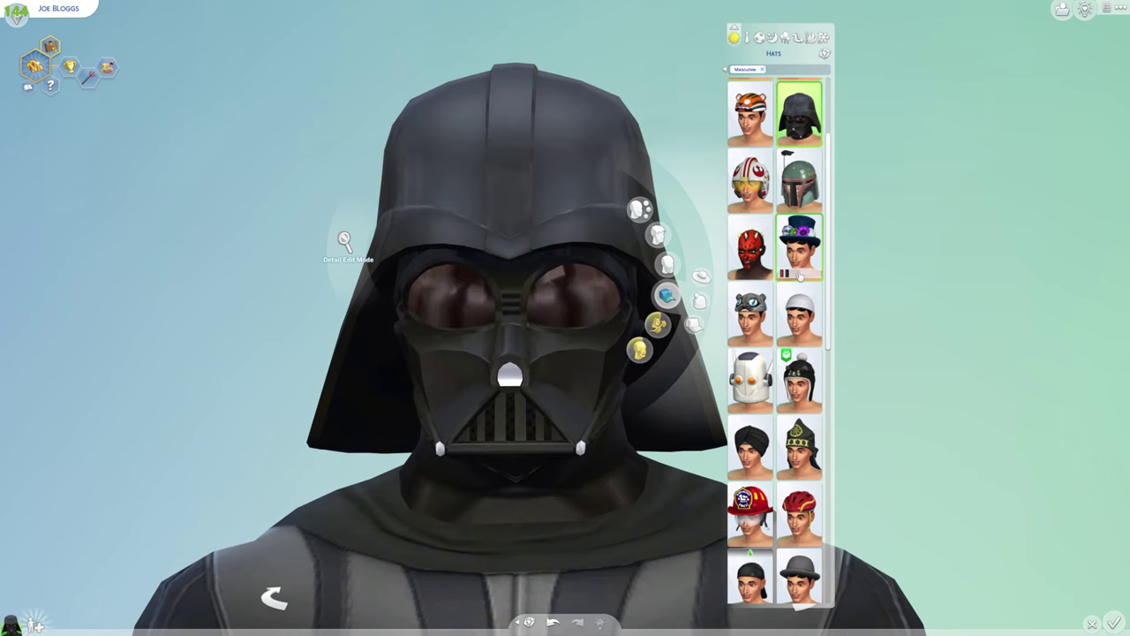
{"action": "scroll", "coordinate": [799, 265], "scroll_direction": "down", "scroll_amount": 10}
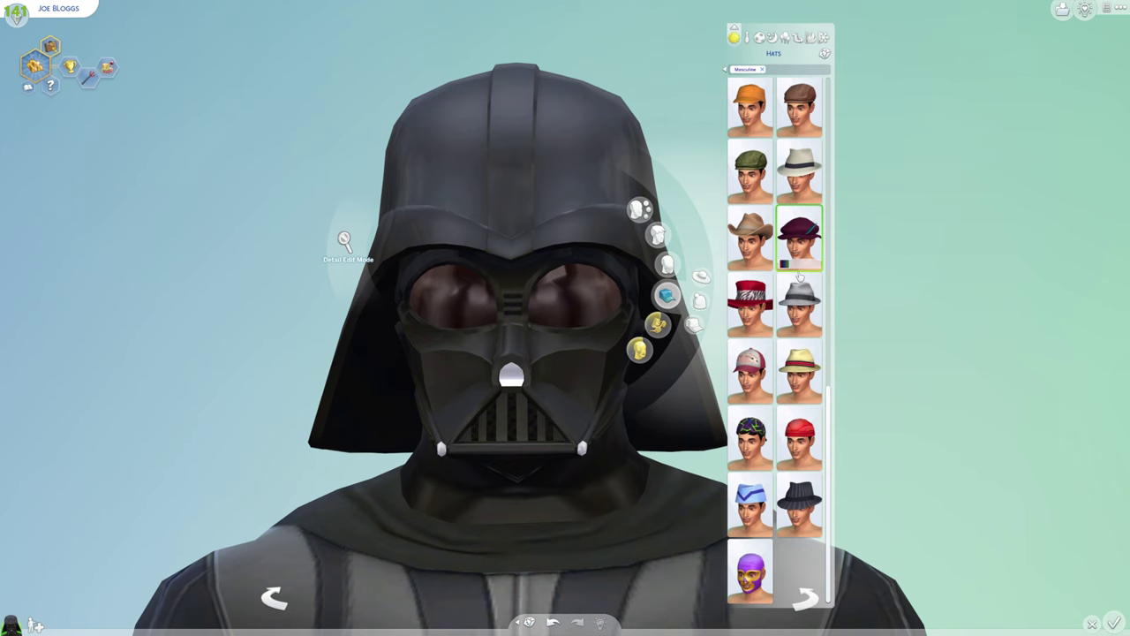
{"action": "scroll", "coordinate": [799, 276], "scroll_direction": "up", "scroll_amount": 8}
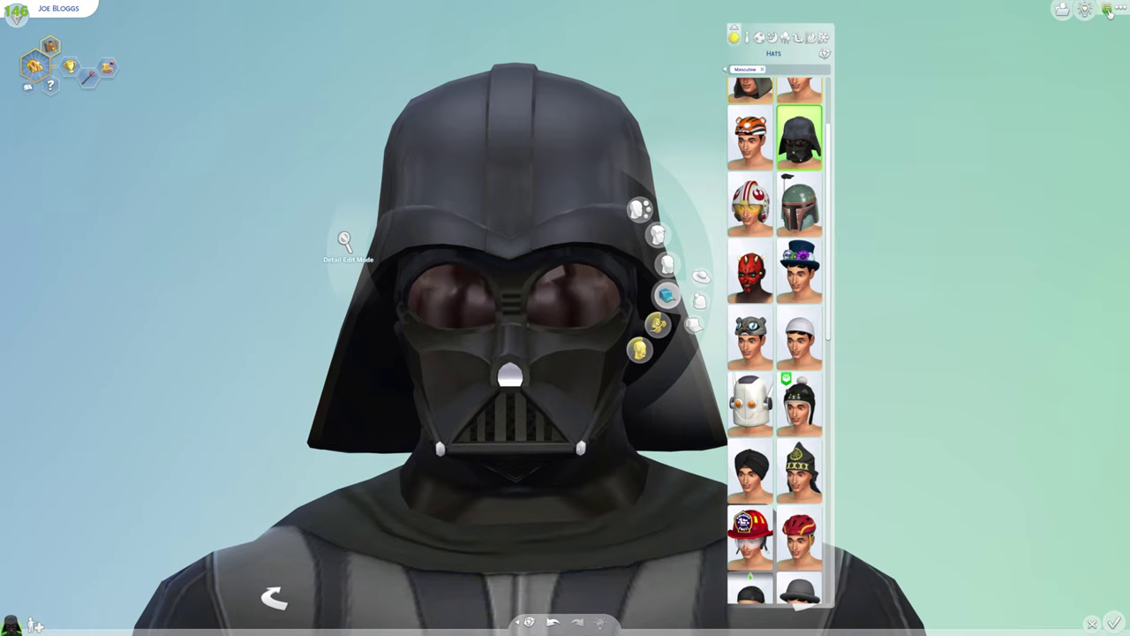
{"action": "left_click", "coordinate": [1114, 625]}
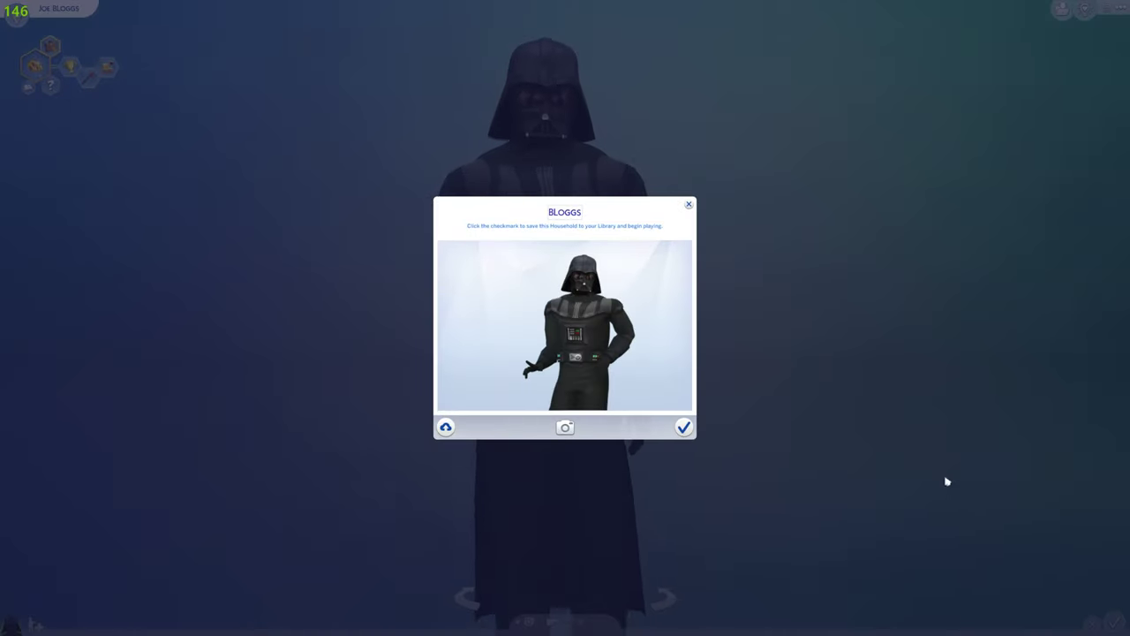
Step: Retake the household portrait several times, then save the household and start playing
{"action": "left_click", "coordinate": [566, 429]}
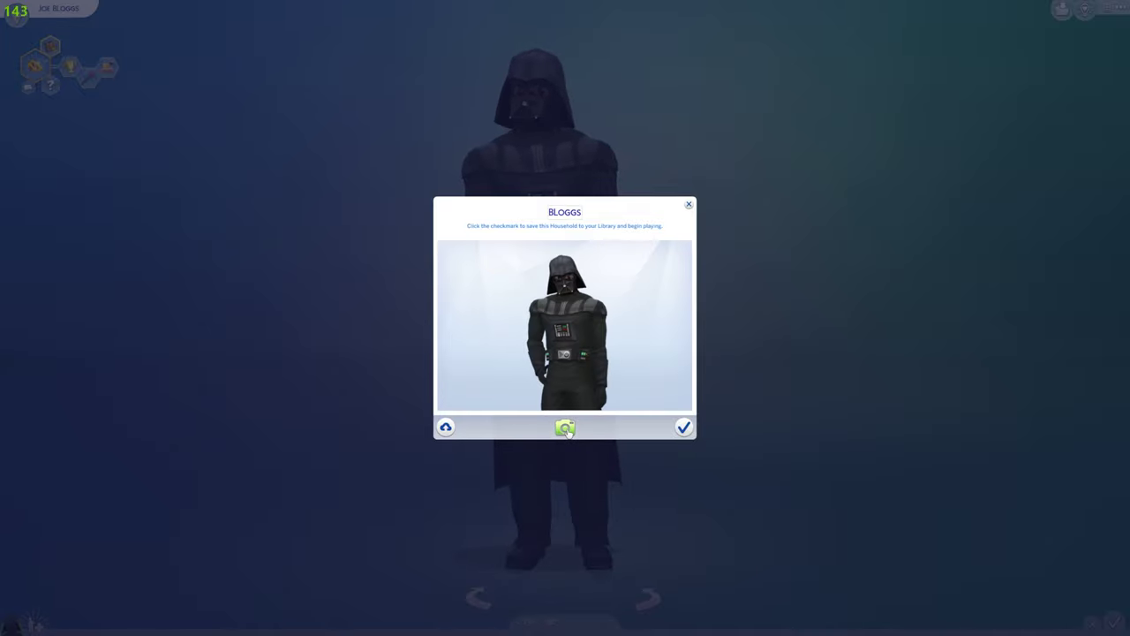
{"action": "left_click", "coordinate": [566, 429]}
{"action": "left_click", "coordinate": [566, 429]}
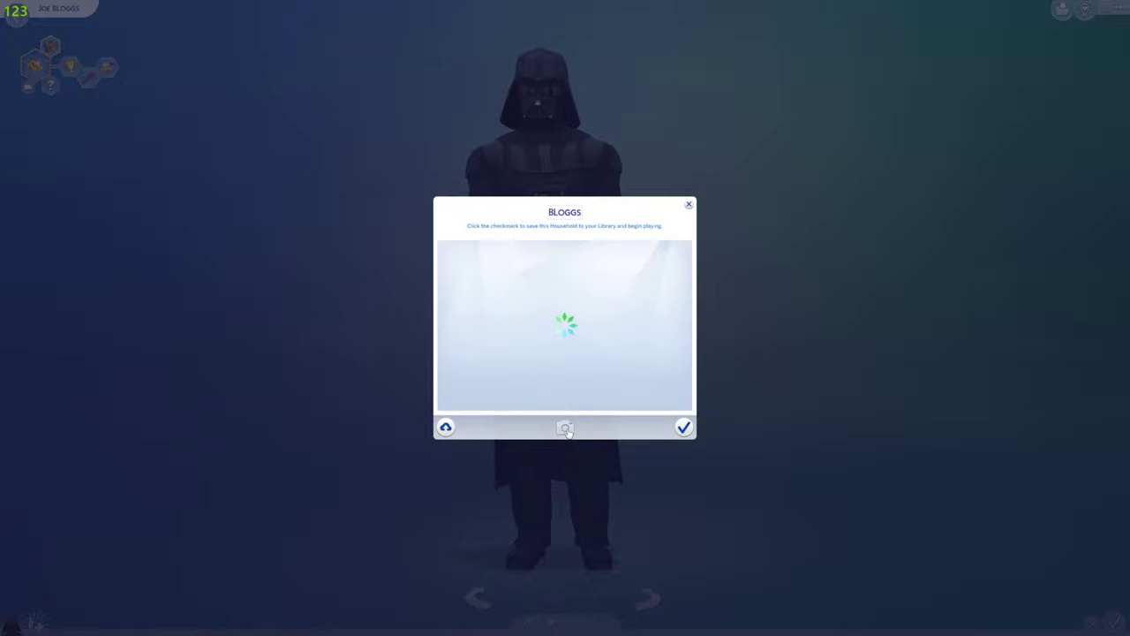
{"action": "left_click", "coordinate": [566, 429]}
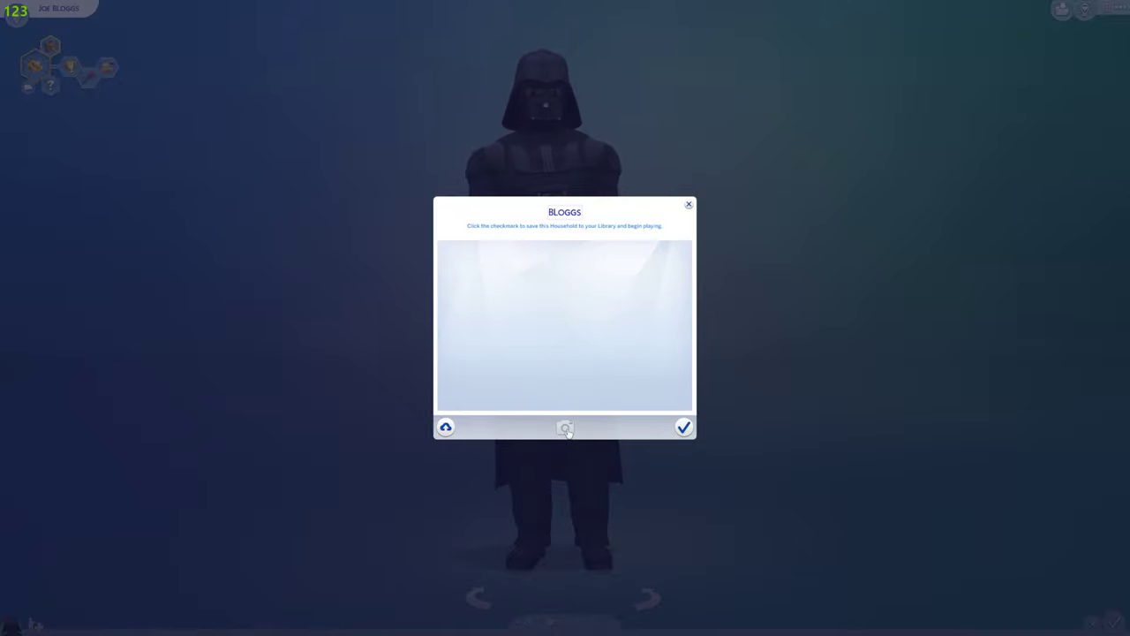
{"action": "left_click", "coordinate": [682, 427]}
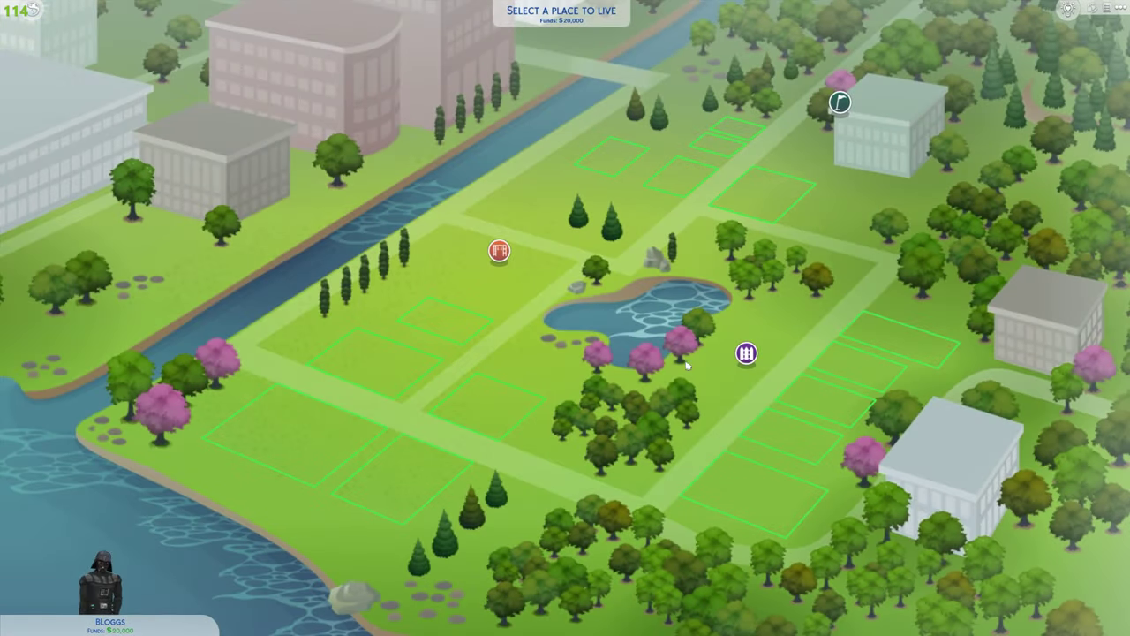
Step: Choose the Oak Alcove lot on the world map and confirm moving in
{"action": "mouse_move", "coordinate": [681, 174]}
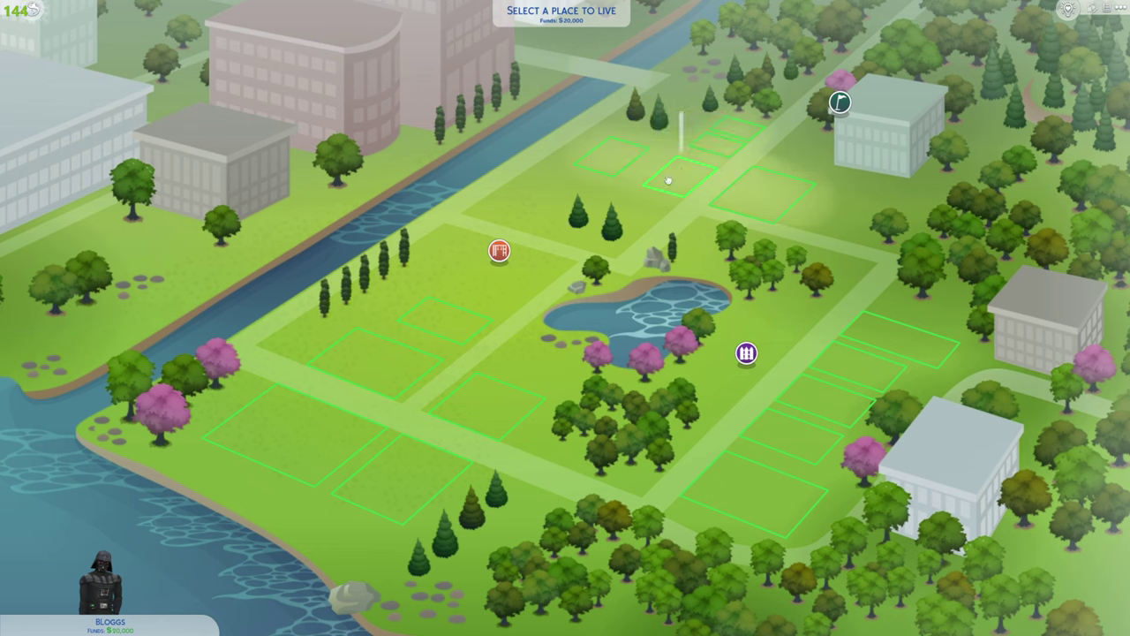
{"action": "mouse_move", "coordinate": [738, 149]}
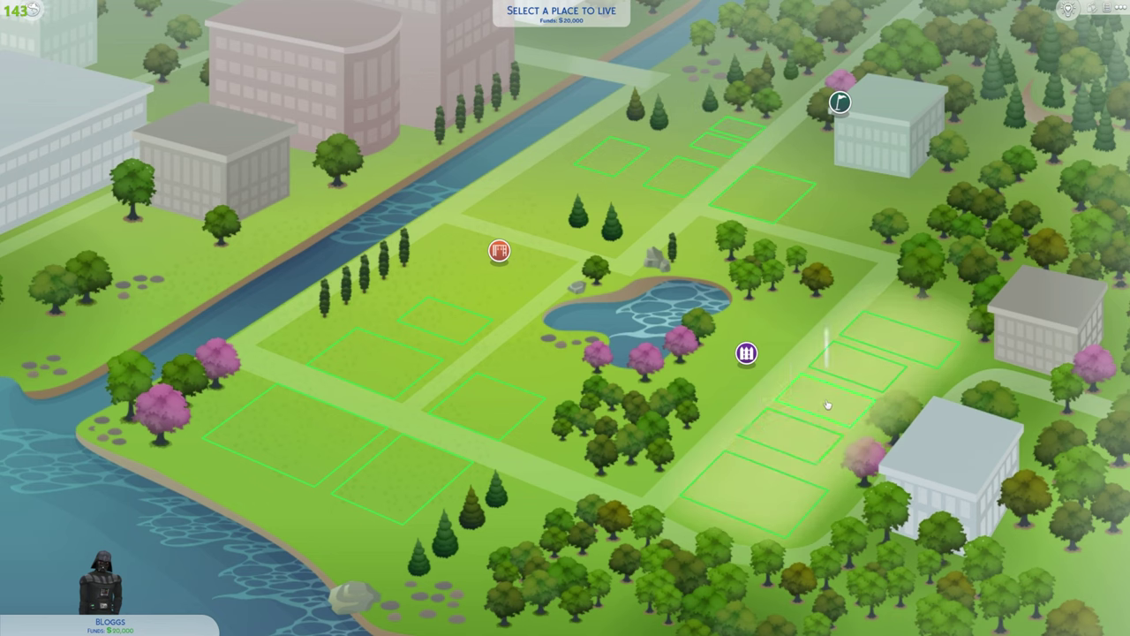
{"action": "left_click", "coordinate": [731, 152]}
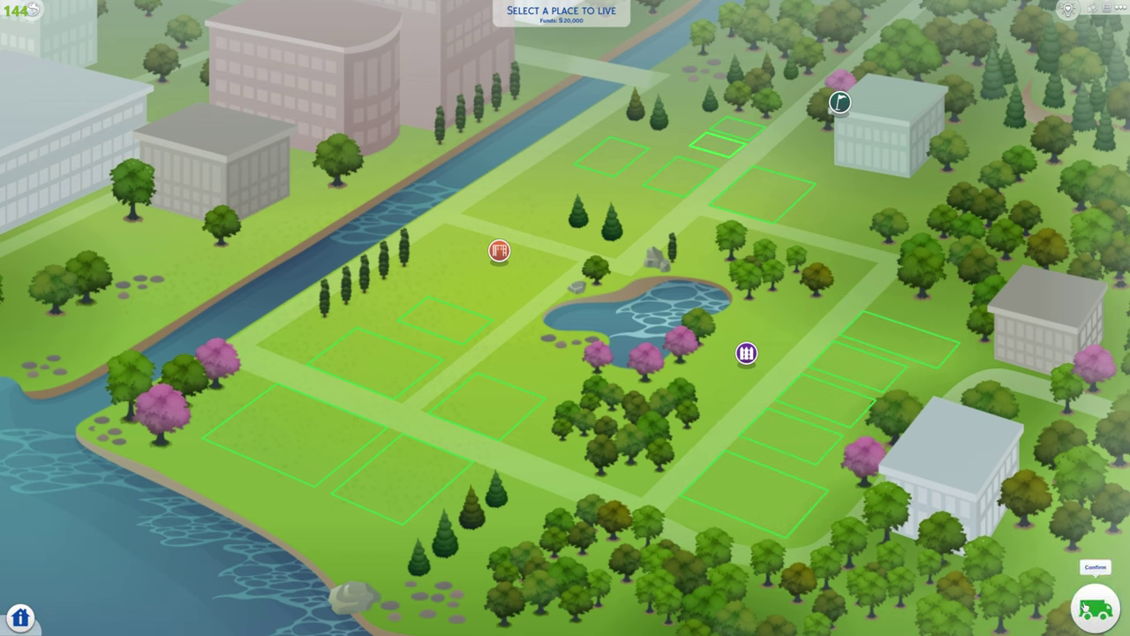
{"action": "left_click", "coordinate": [1086, 608]}
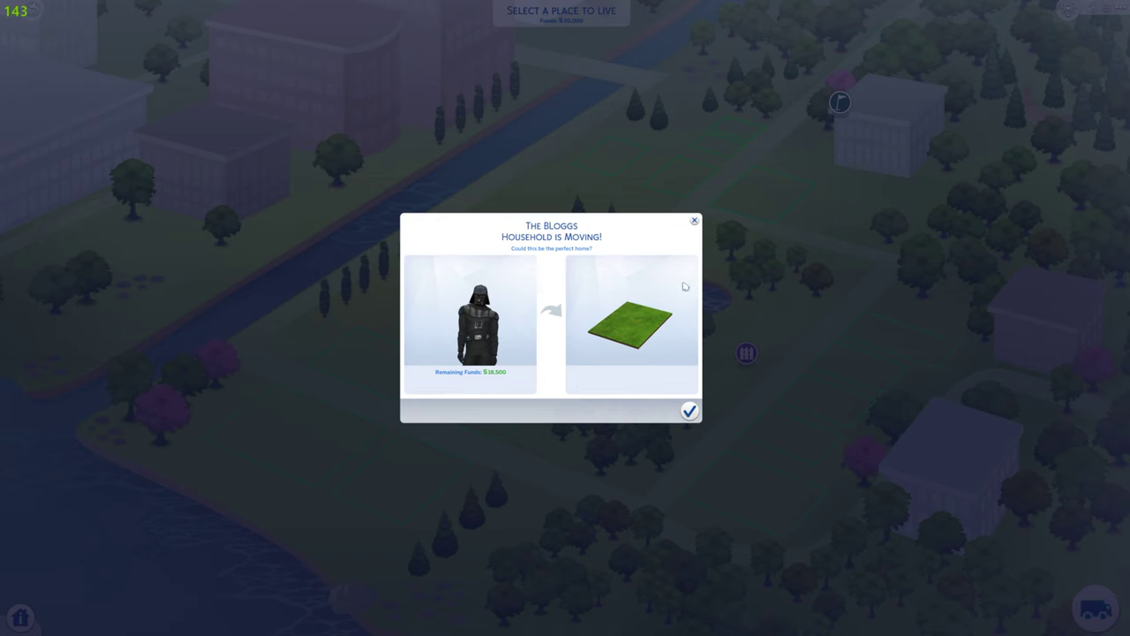
Step: Accept the Household is Moving dialog to load the Sim onto Oak Alcove
{"action": "left_click", "coordinate": [692, 412]}
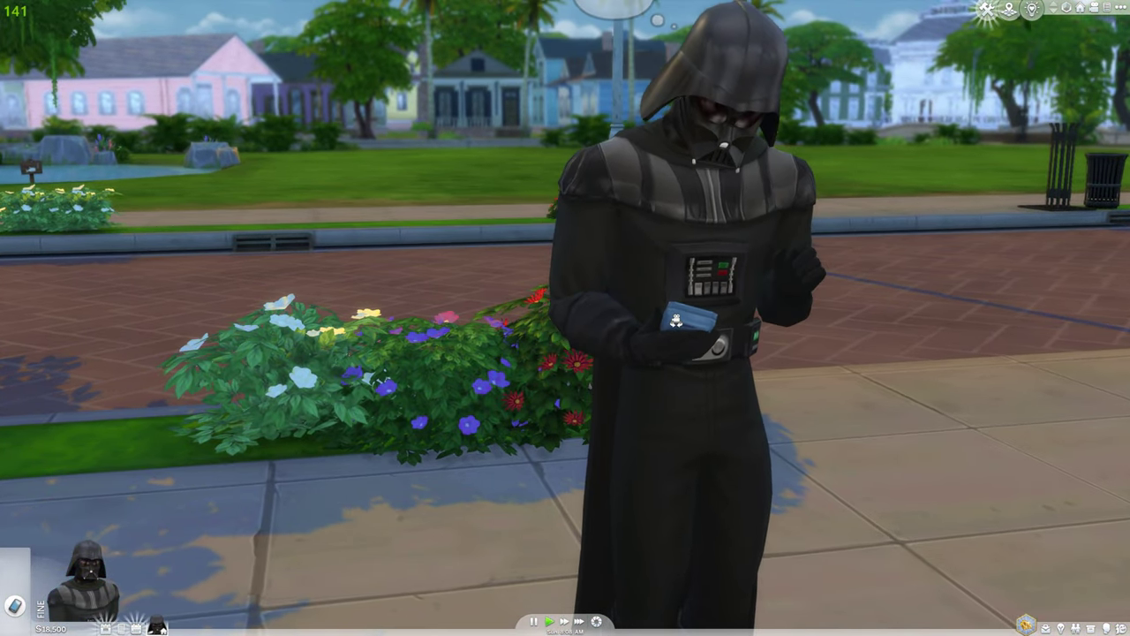
Step: Zoom the camera out and pause the game with P
{"action": "scroll", "coordinate": [675, 320], "scroll_direction": "down", "scroll_amount": 5}
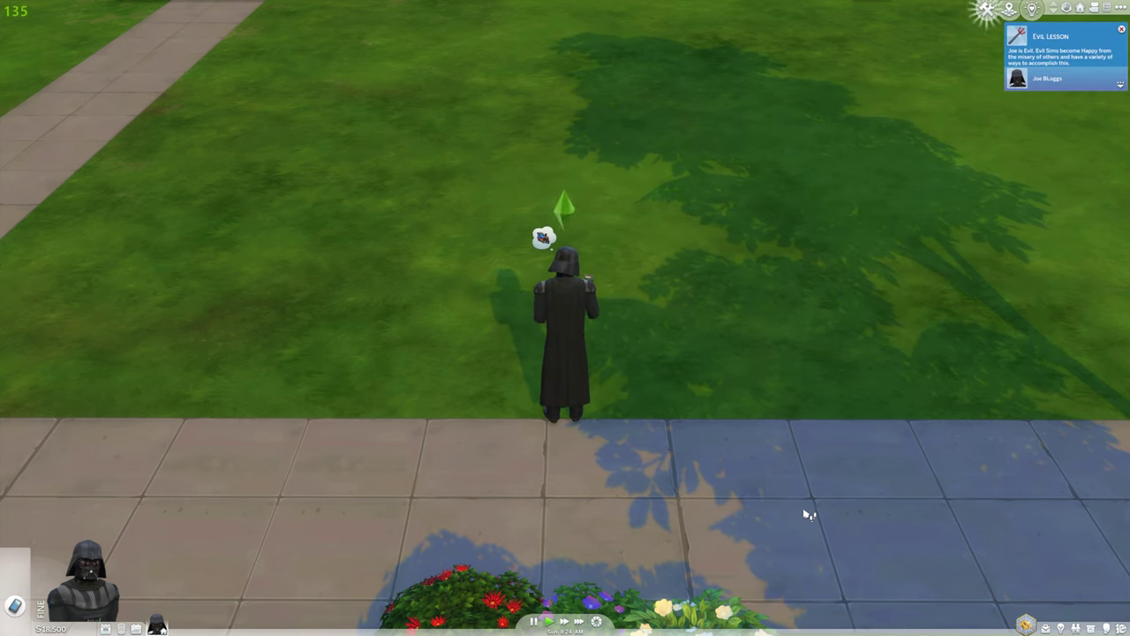
{"action": "key", "text": "p"}
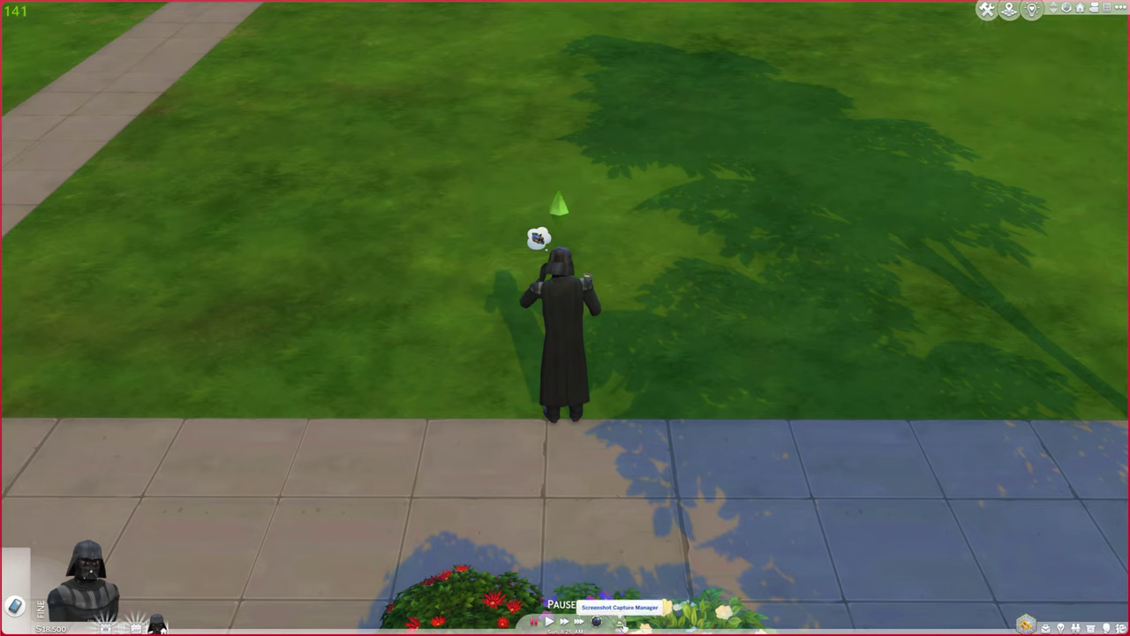
Step: Open and close the screenshot gallery, then center the camera on the current lot
{"action": "left_click", "coordinate": [622, 622]}
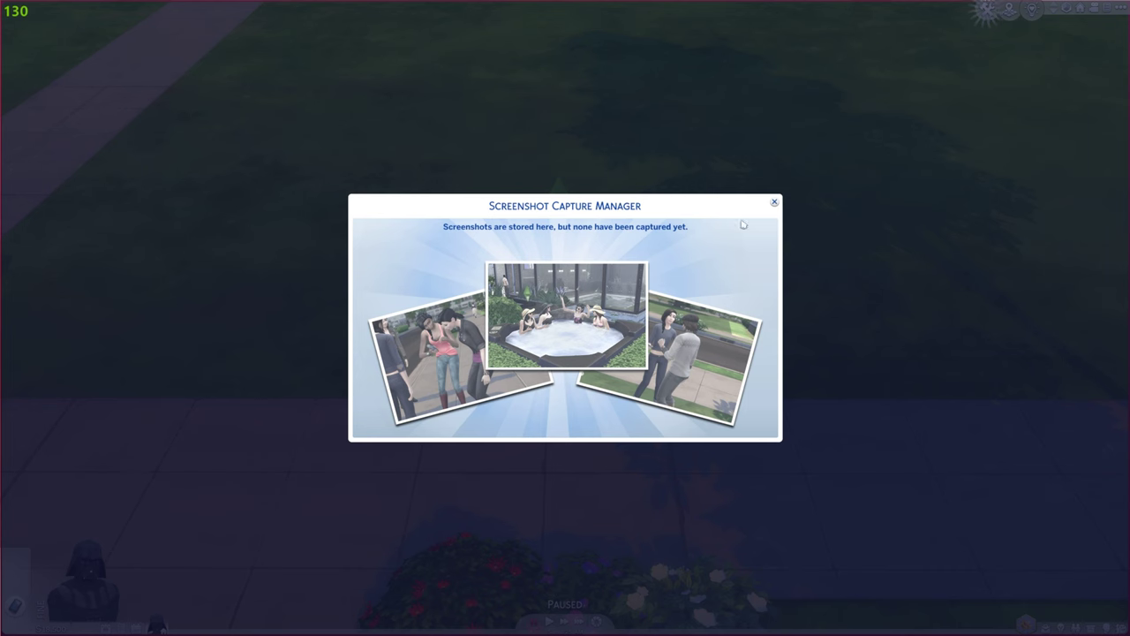
{"action": "left_click", "coordinate": [775, 203]}
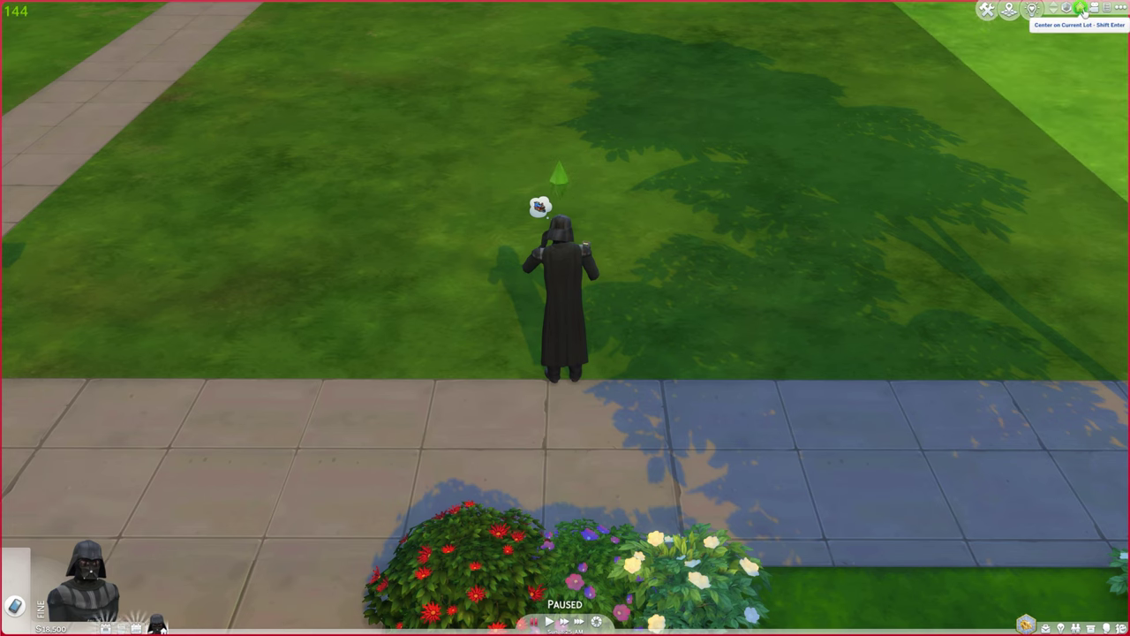
{"action": "left_click", "coordinate": [1083, 11]}
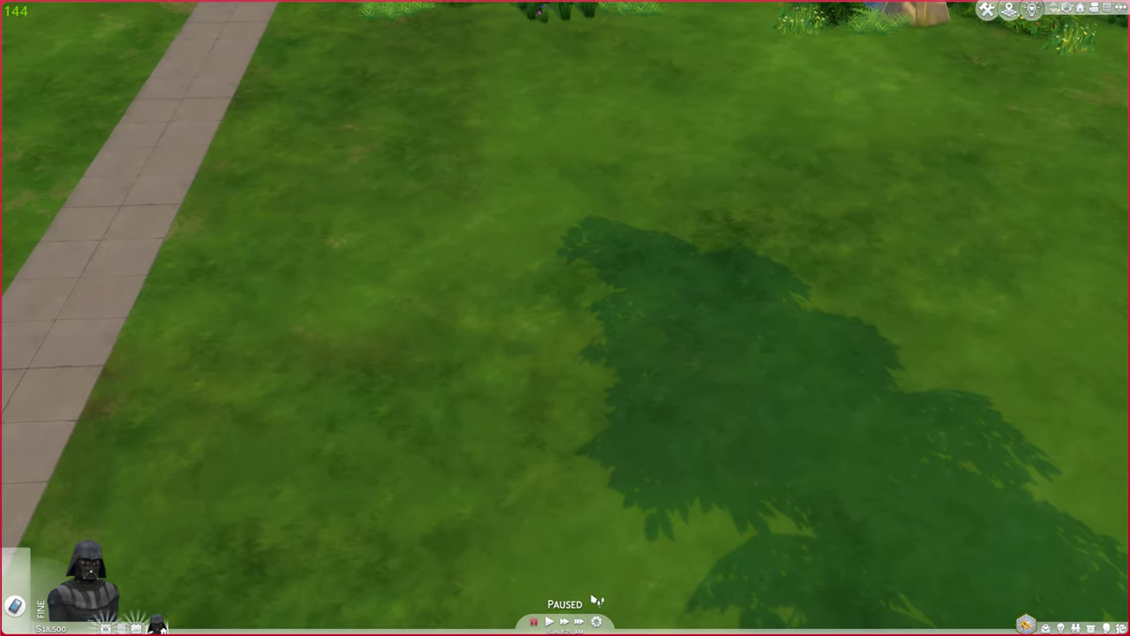
{"action": "left_click", "coordinate": [124, 628]}
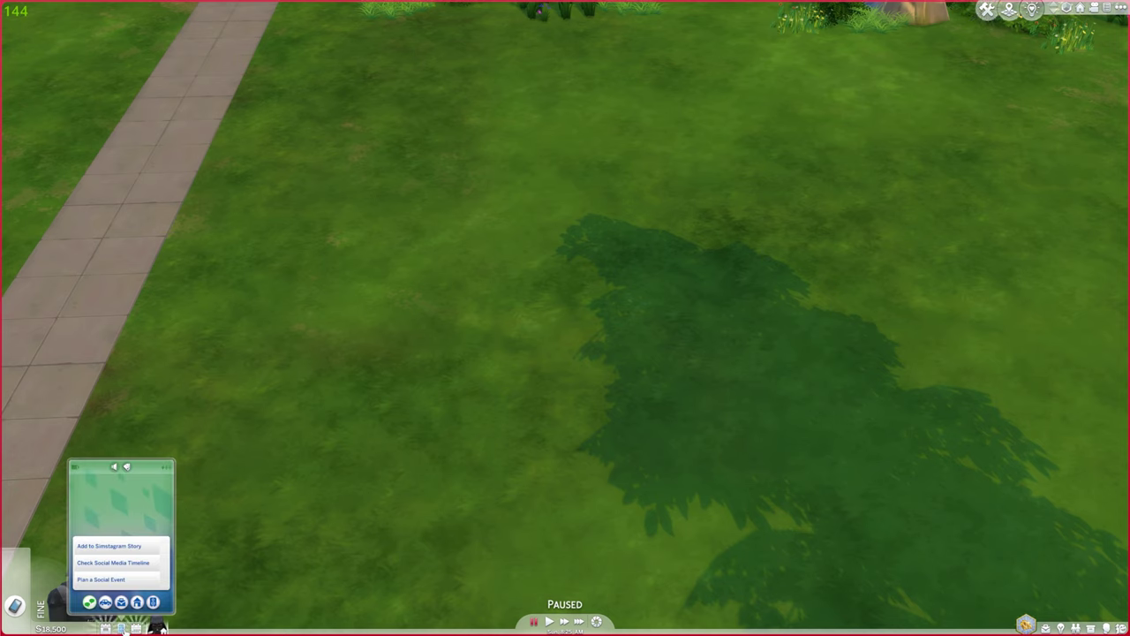
{"action": "left_click", "coordinate": [129, 554]}
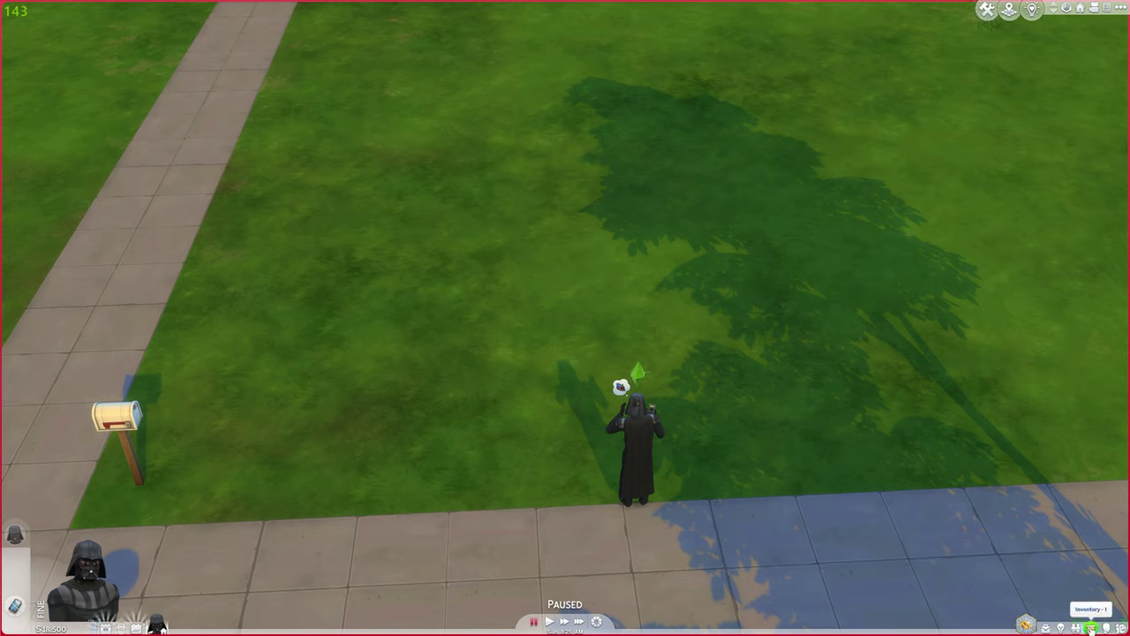
{"action": "left_click", "coordinate": [1091, 626]}
{"action": "left_click", "coordinate": [1092, 628]}
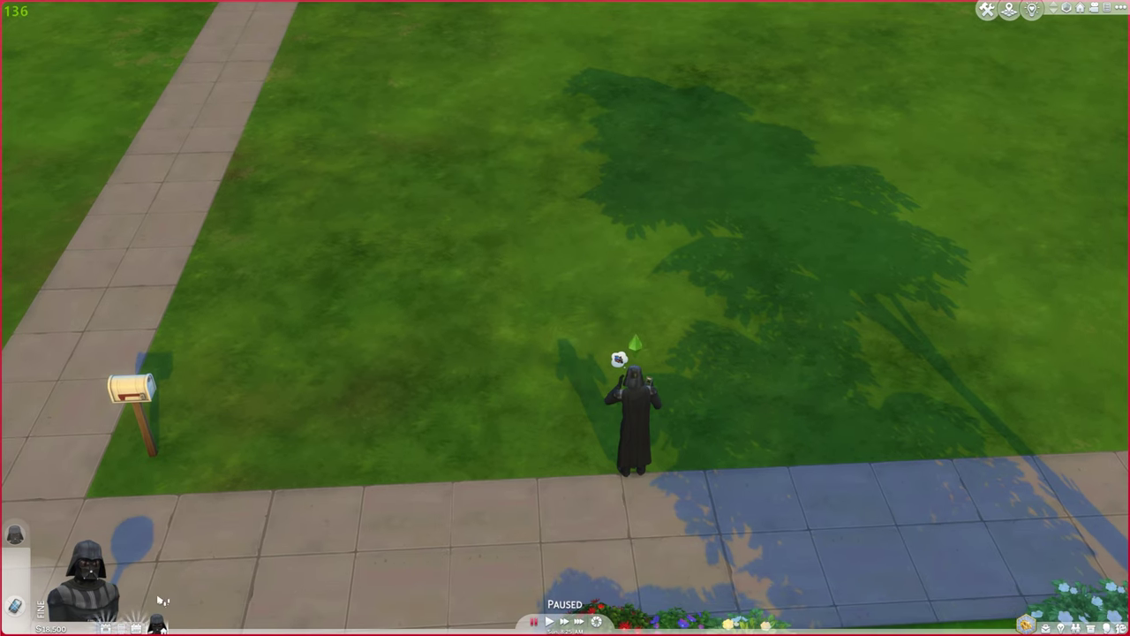
{"action": "key", "text": "e"}
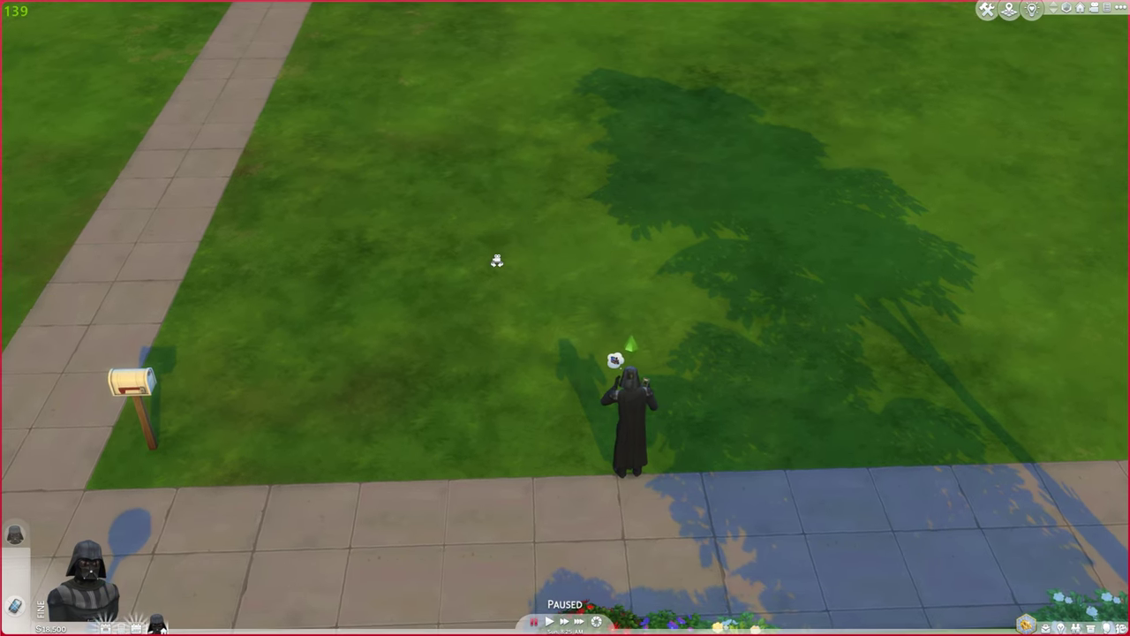
Step: Enter Build mode, dismiss Lot Challenges, and buy the Linoleum Dream kitchen room ($2,368)
{"action": "left_click", "coordinate": [986, 10]}
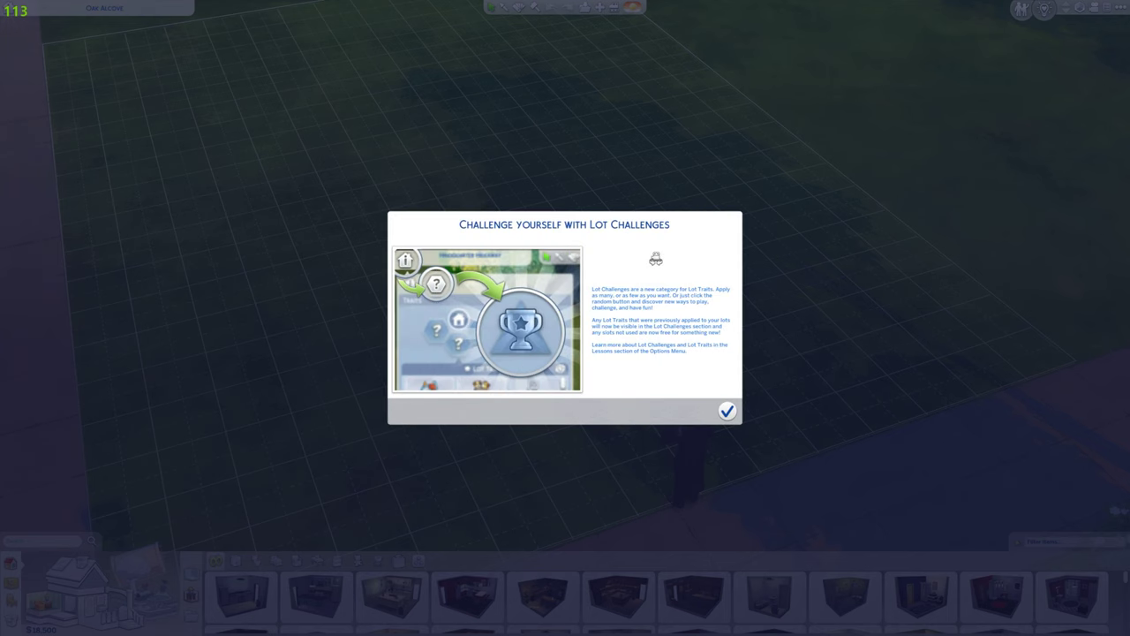
{"action": "left_click", "coordinate": [729, 411]}
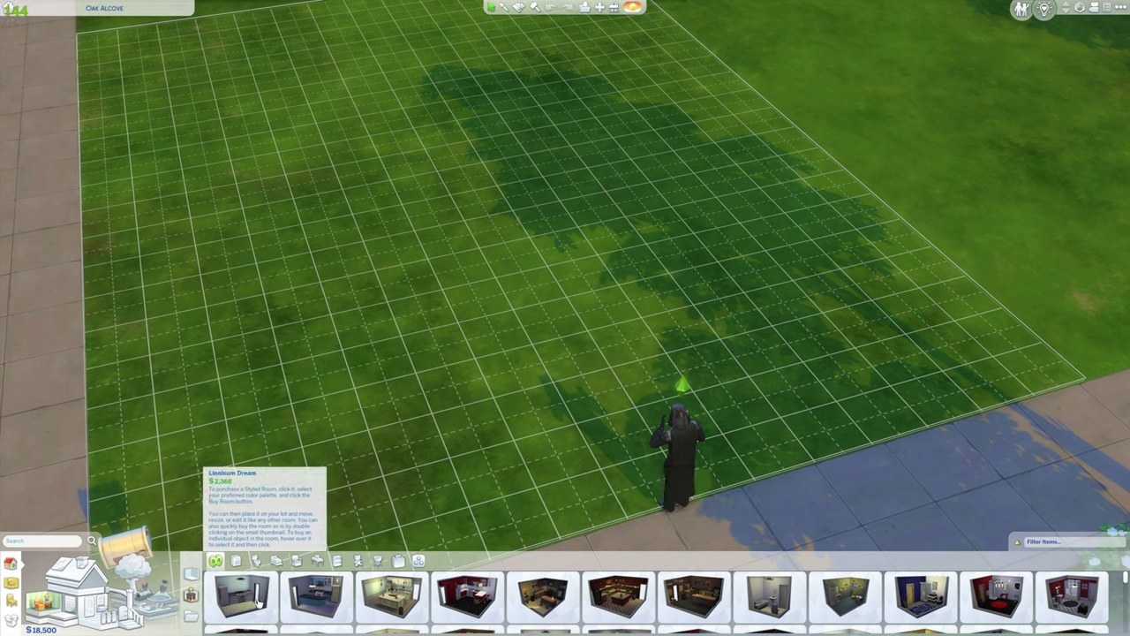
{"action": "left_click", "coordinate": [258, 602]}
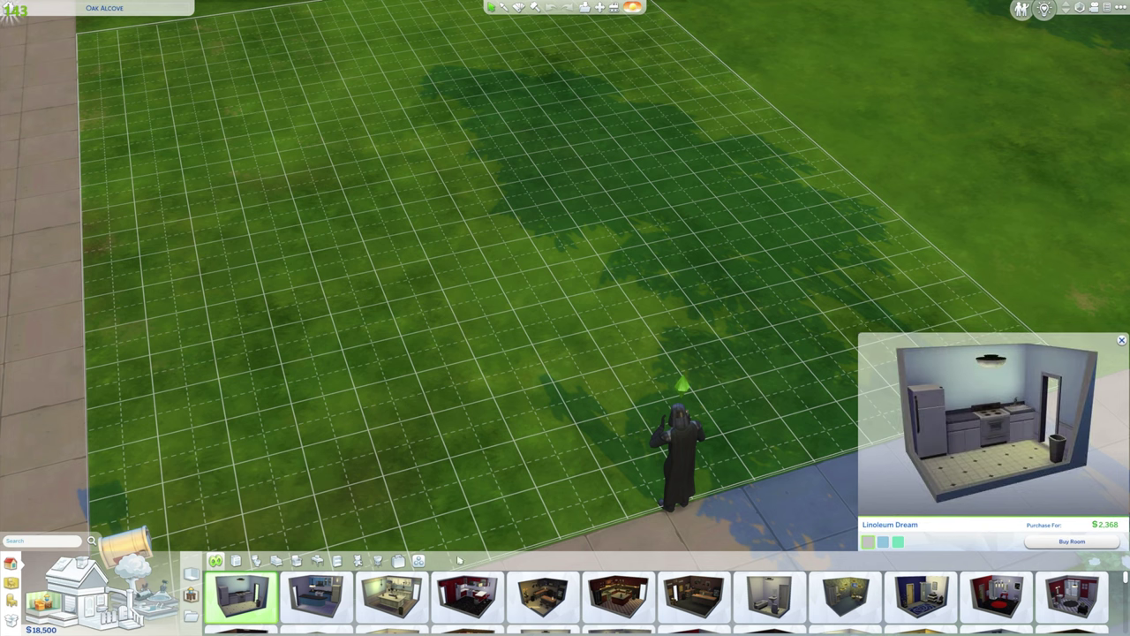
{"action": "left_click", "coordinate": [1051, 543]}
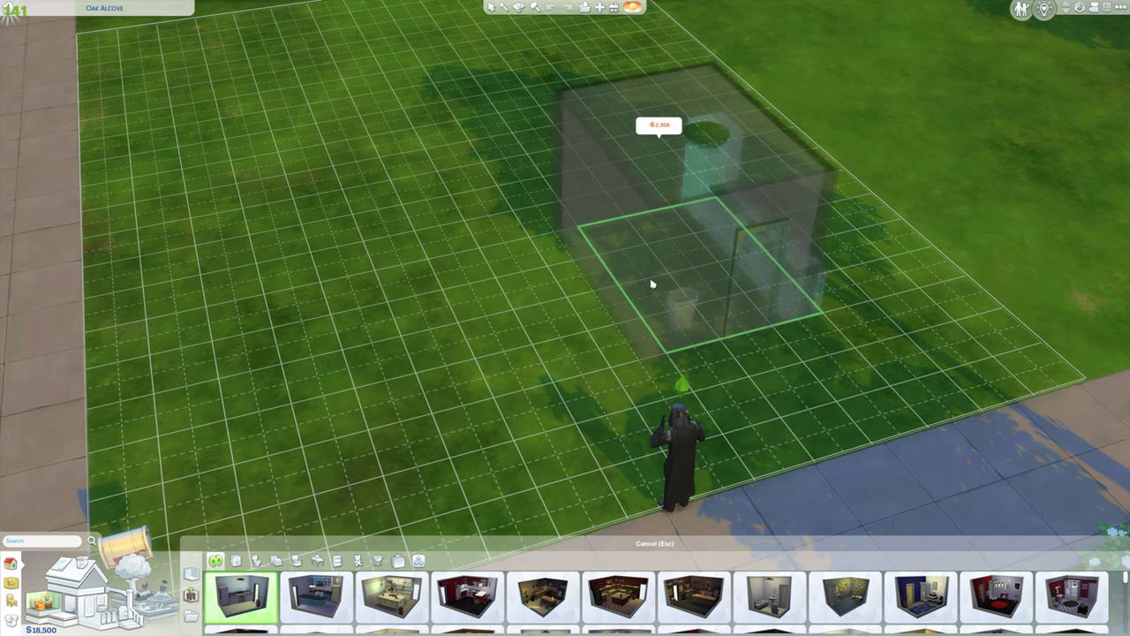
Step: Place the Linoleum Dream kitchen on the lot and rotate it back to its original facing
{"action": "left_click", "coordinate": [667, 239]}
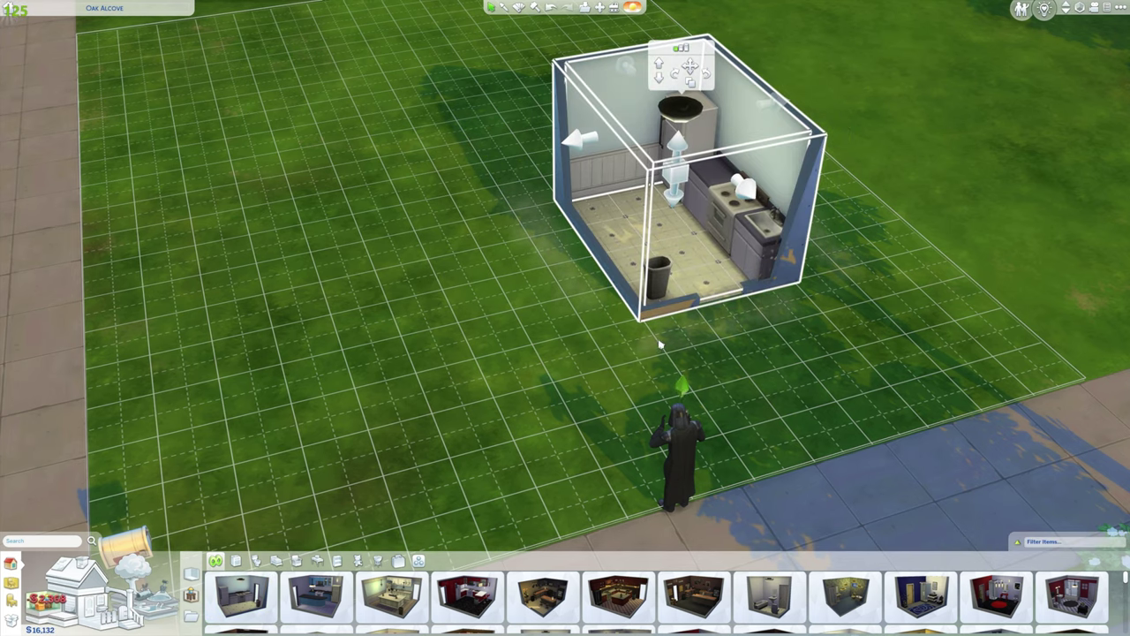
{"action": "mouse_move", "coordinate": [581, 150]}
{"action": "left_mouse_down"}
{"action": "mouse_move", "coordinate": [432, 196]}
{"action": "mouse_move", "coordinate": [574, 171]}
{"action": "left_mouse_up"}
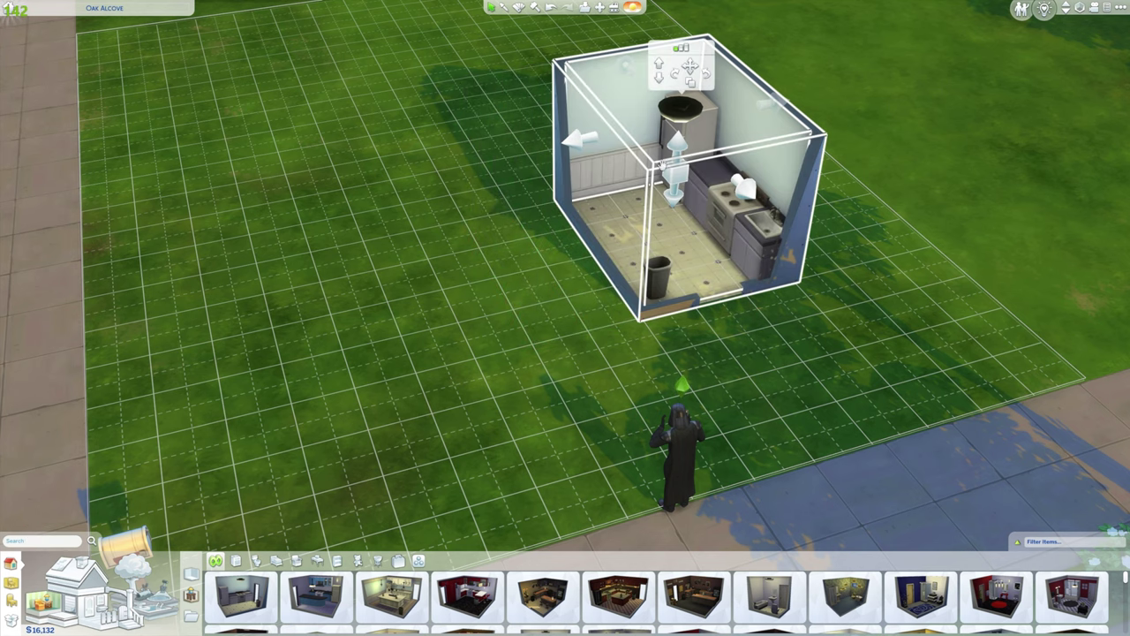
{"action": "left_click", "coordinate": [706, 76]}
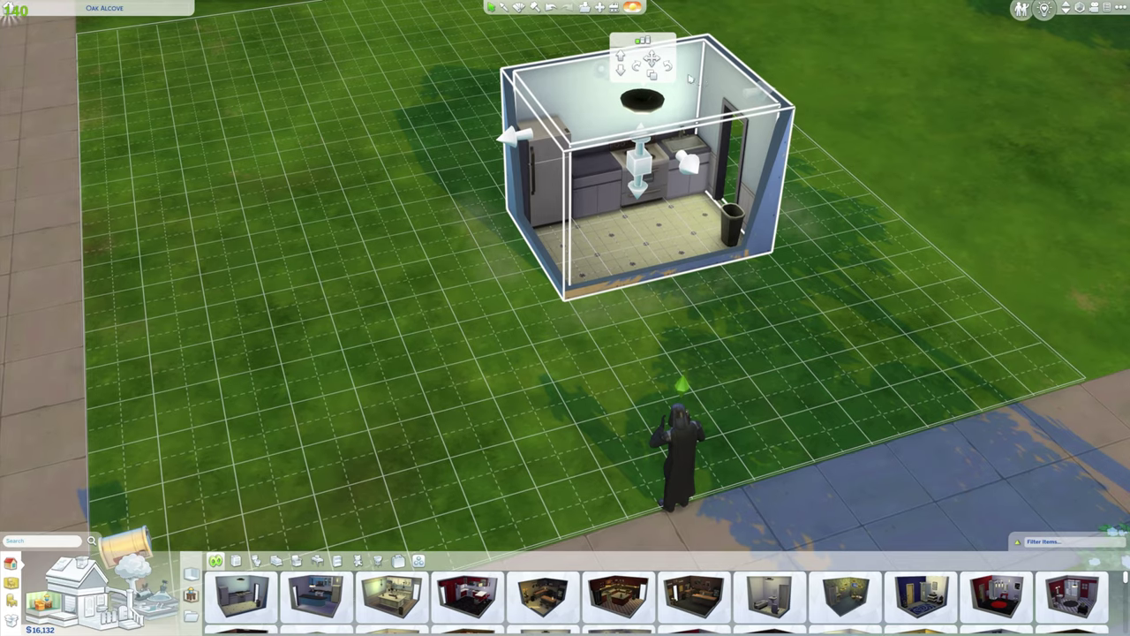
{"action": "left_click", "coordinate": [690, 79]}
{"action": "left_click", "coordinate": [691, 88]}
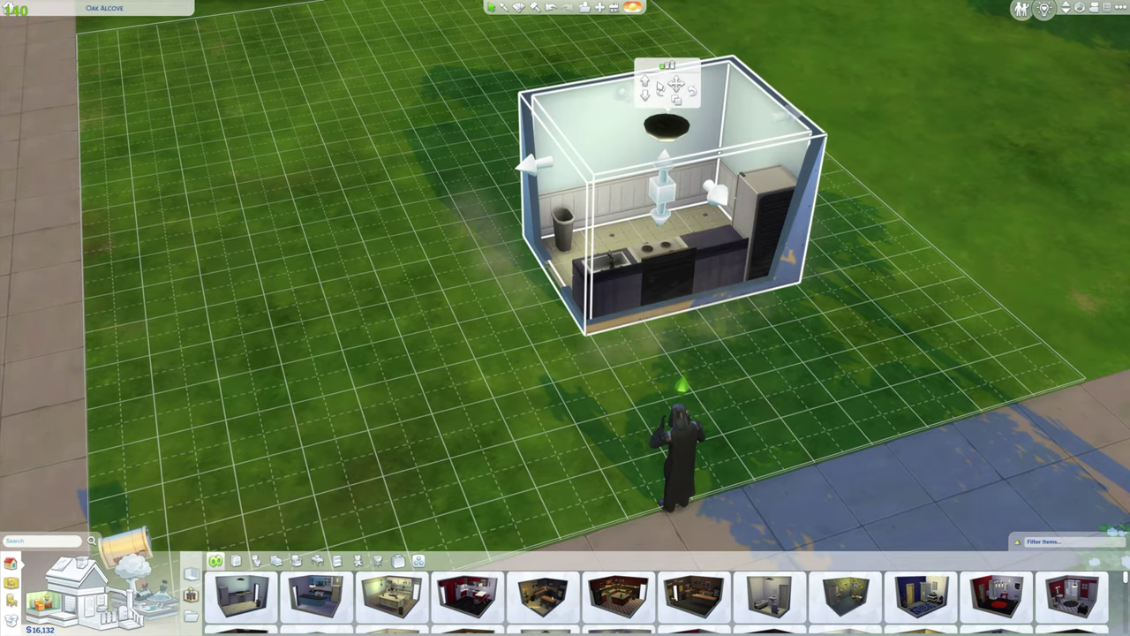
{"action": "left_click", "coordinate": [692, 92]}
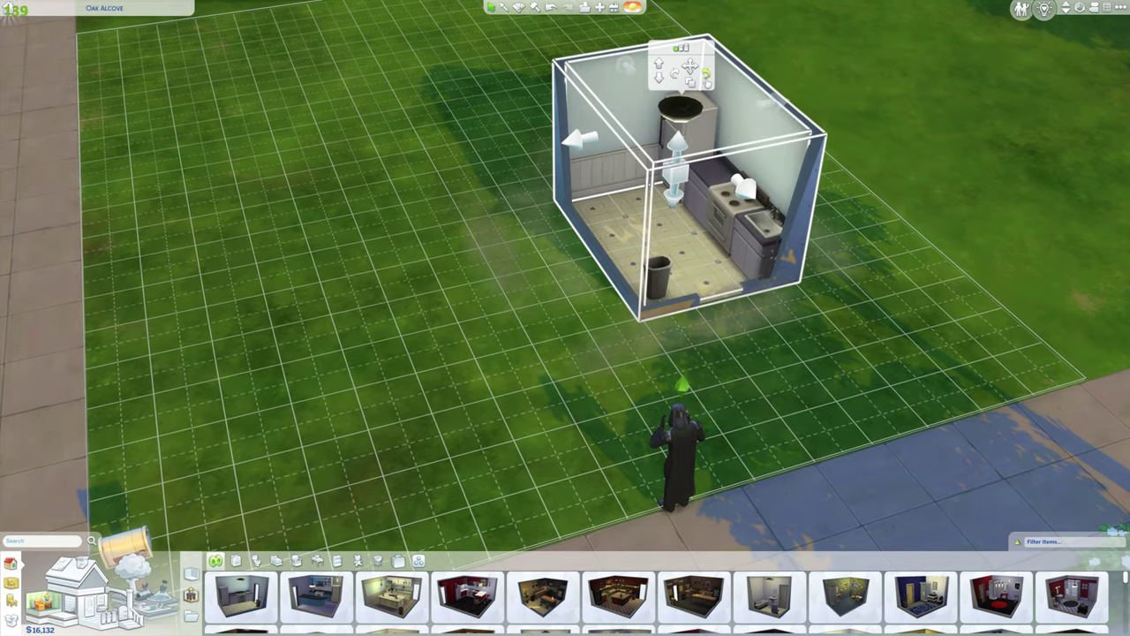
Step: Move the kitchen further right toward the lot's upper-right area
{"action": "left_click", "coordinate": [679, 179]}
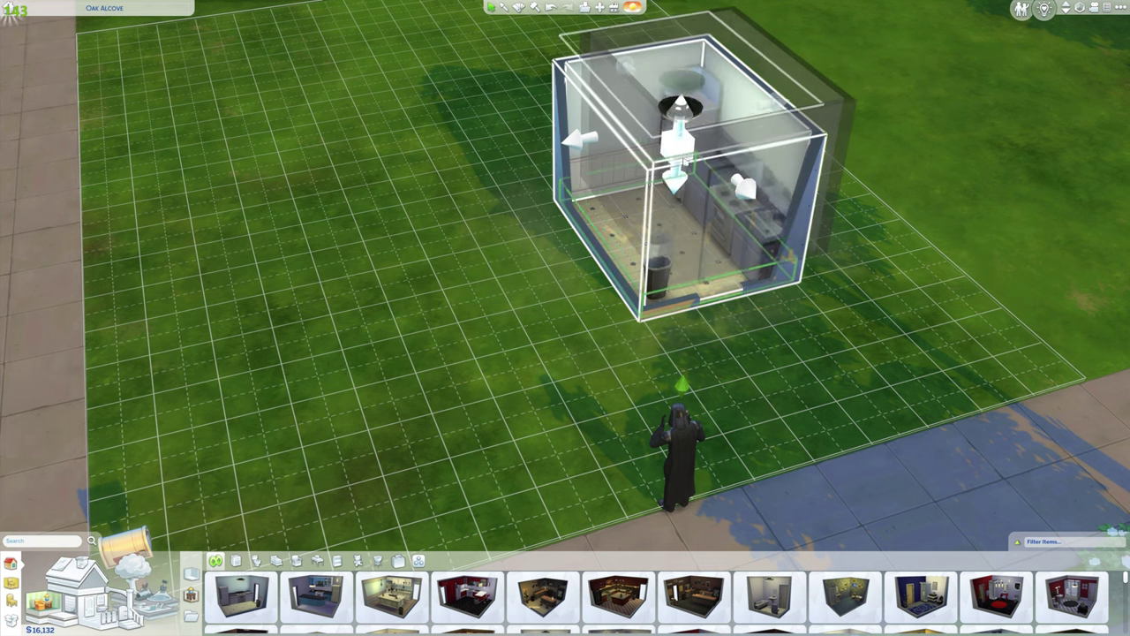
{"action": "left_click", "coordinate": [686, 175]}
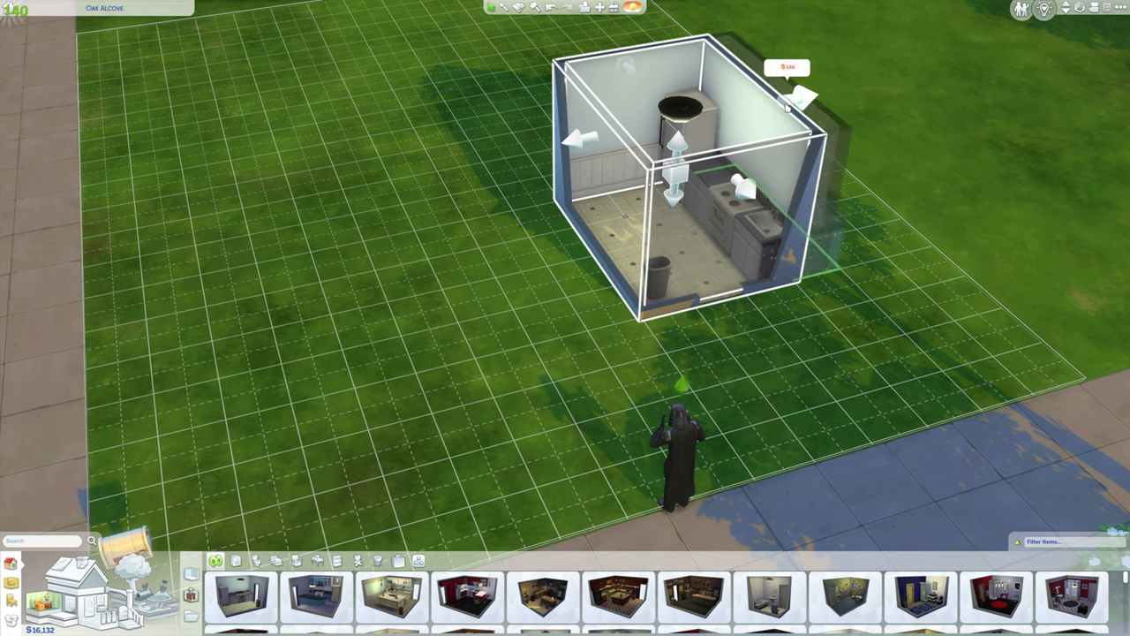
{"action": "mouse_move", "coordinate": [701, 91]}
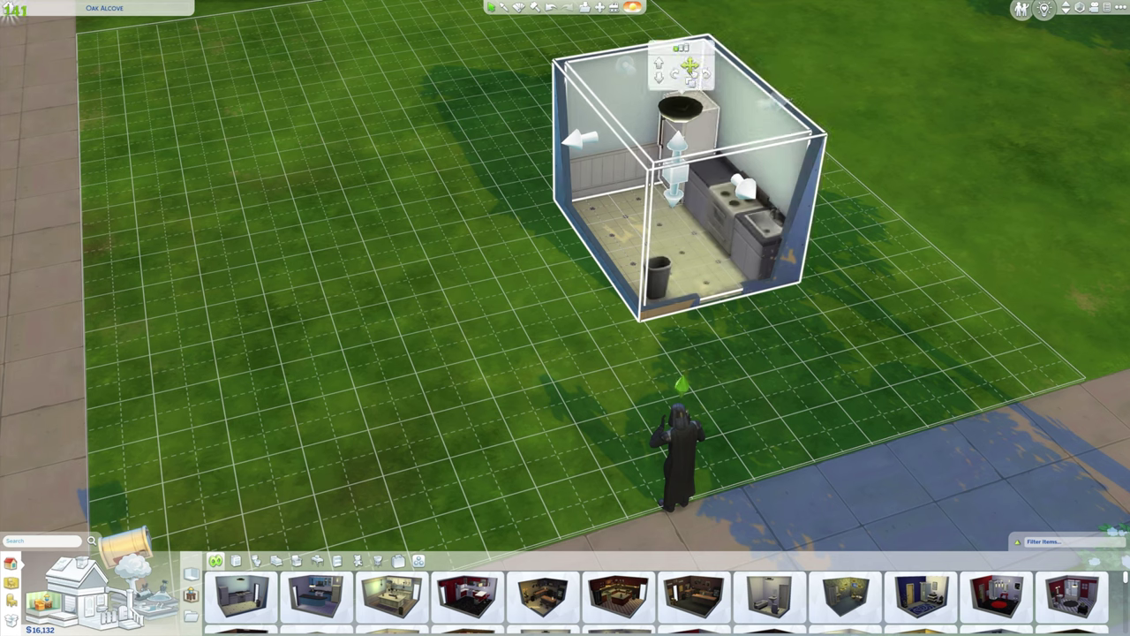
{"action": "left_click", "coordinate": [690, 66]}
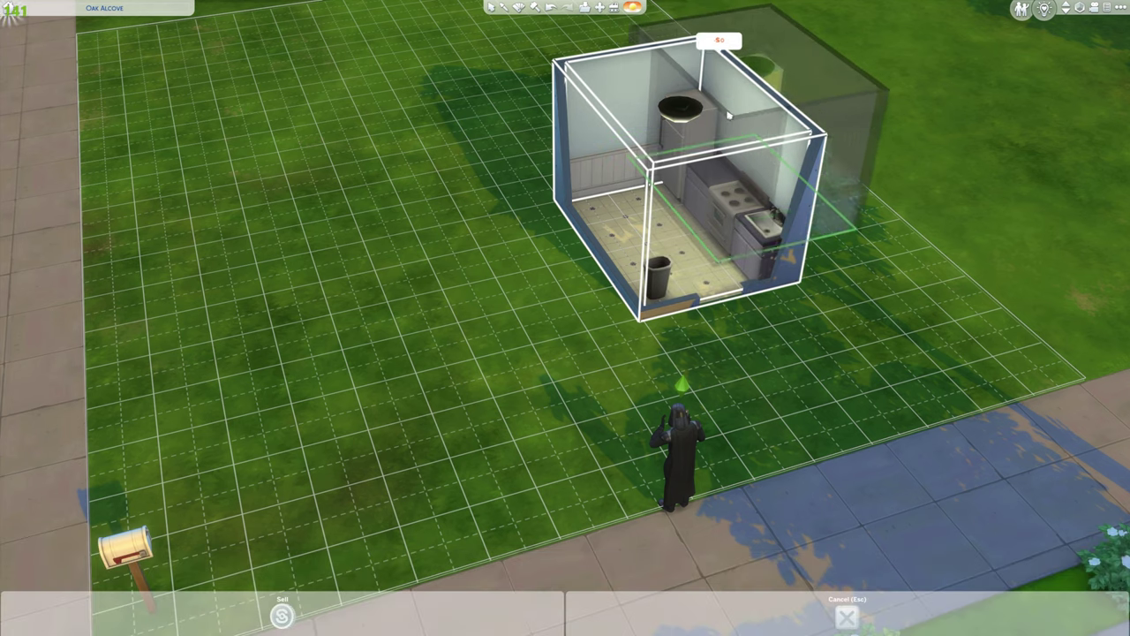
{"action": "left_click", "coordinate": [773, 124]}
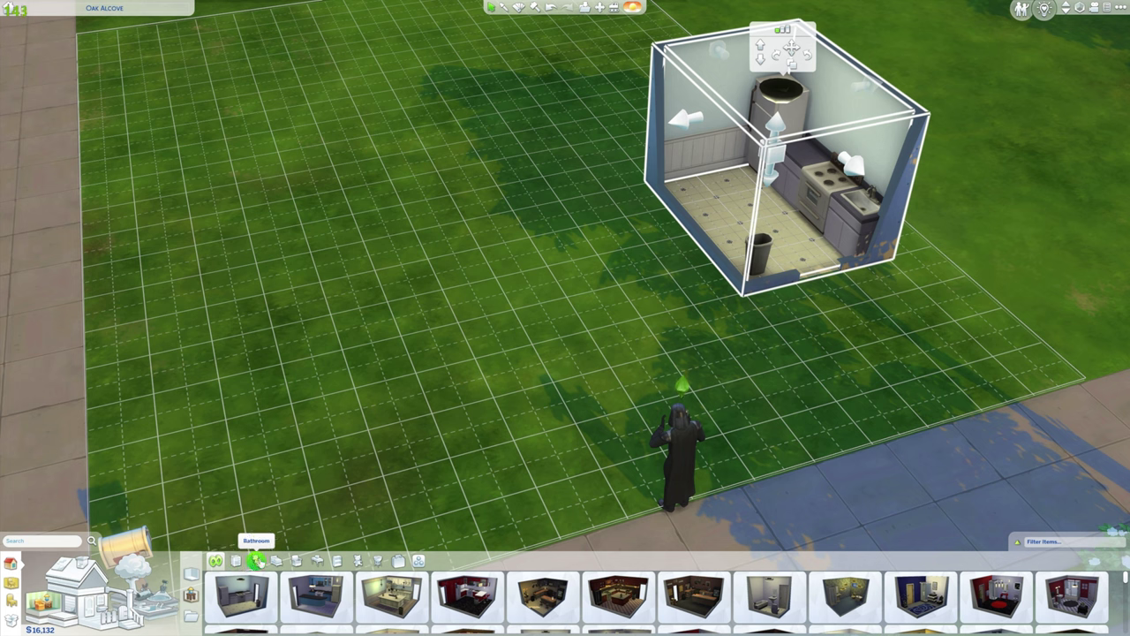
Step: Buy the Bare Necessities bathroom from the Bathroom room category
{"action": "left_click", "coordinate": [256, 560]}
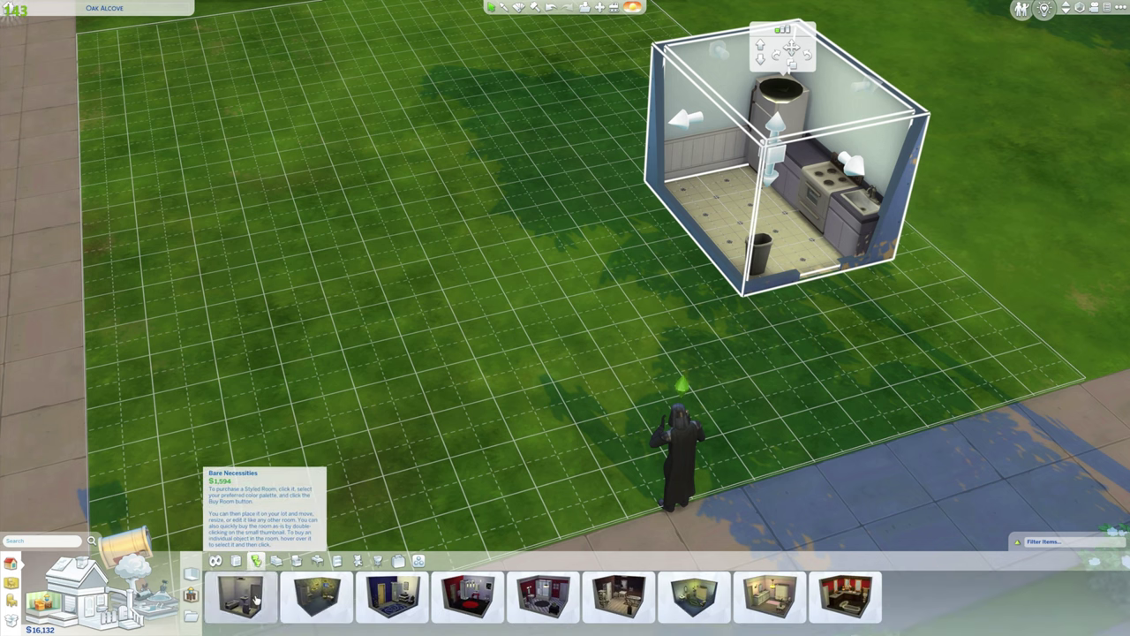
{"action": "left_click", "coordinate": [256, 600]}
{"action": "left_click", "coordinate": [1073, 542]}
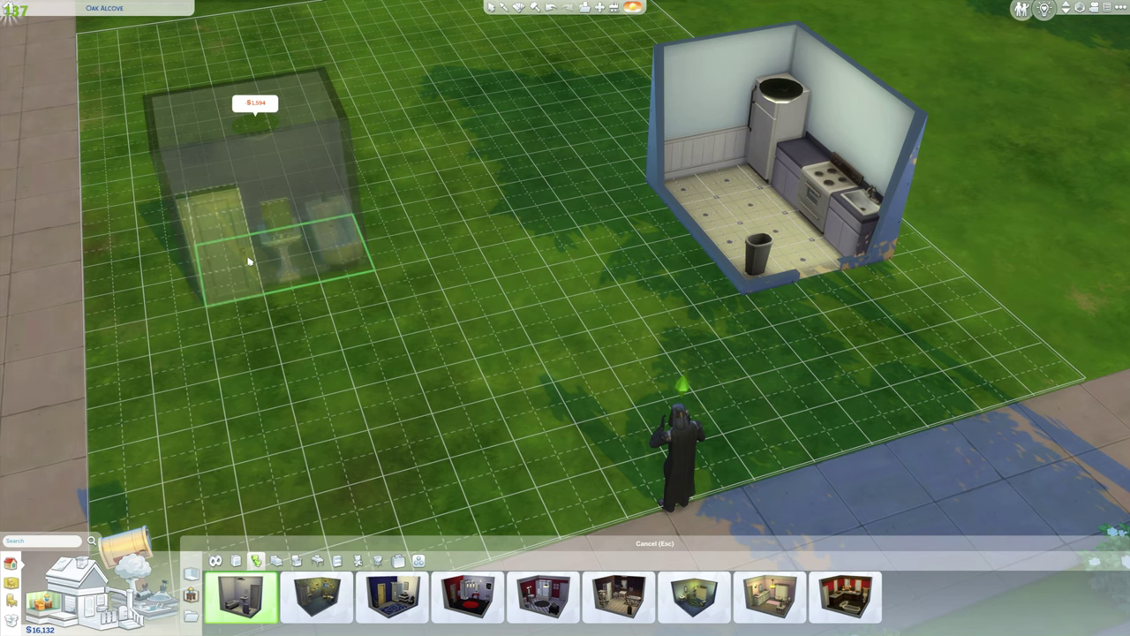
Step: Place and rotate the bathroom, setting it down near the left sidewalk
{"action": "left_click", "coordinate": [248, 262]}
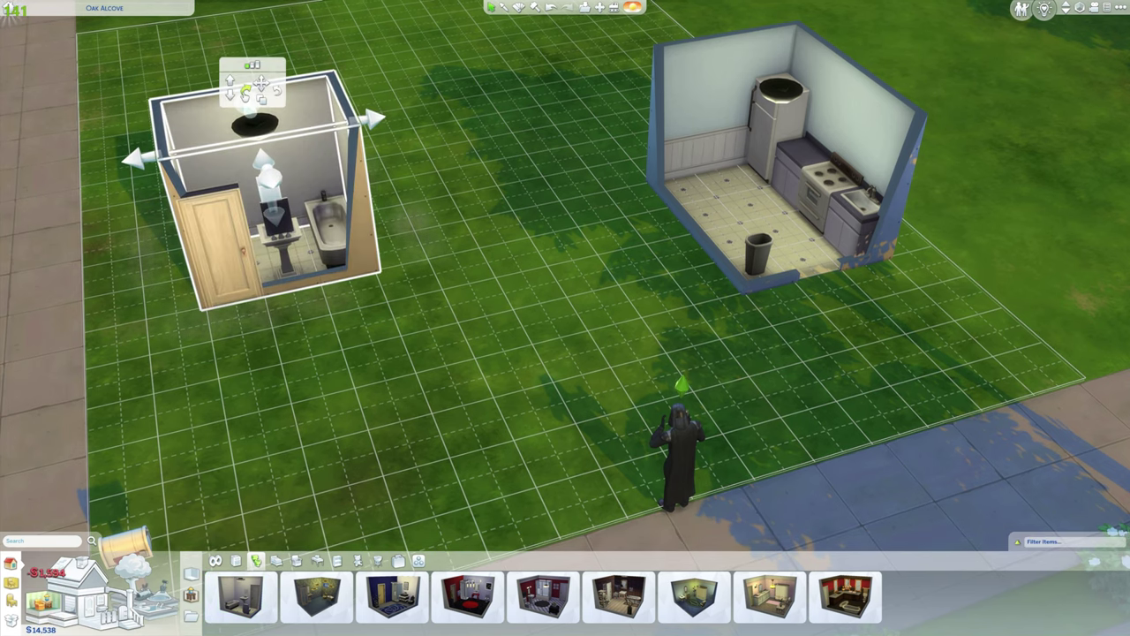
{"action": "left_click", "coordinate": [246, 92]}
{"action": "left_click_drag", "start_coordinate": [217, 85], "coordinate": [276, 78]}
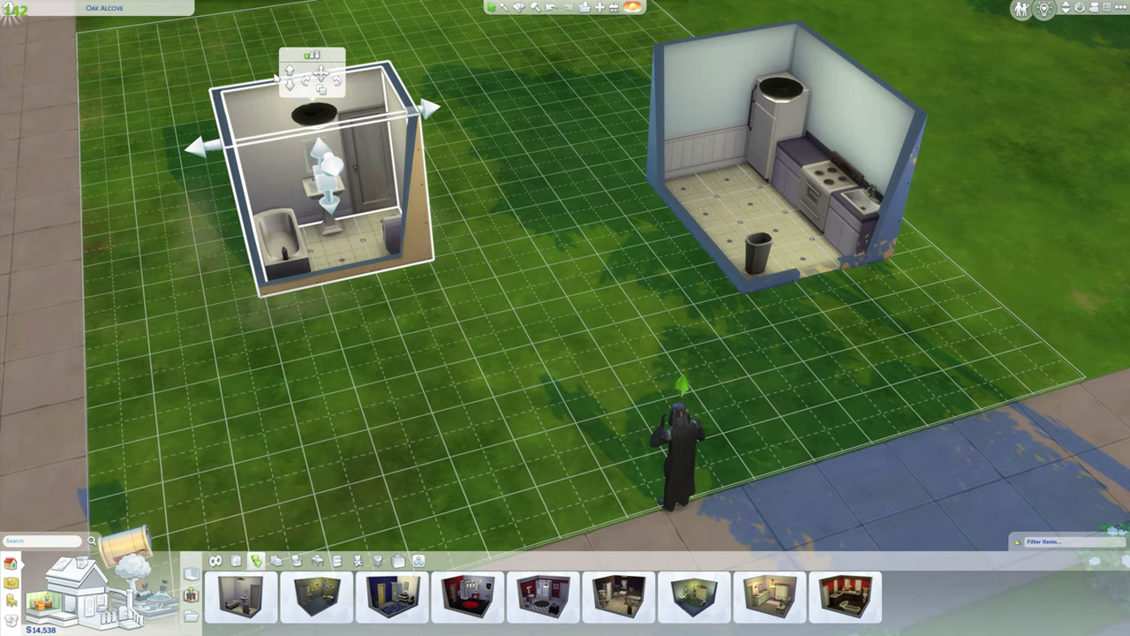
{"action": "left_click", "coordinate": [305, 80]}
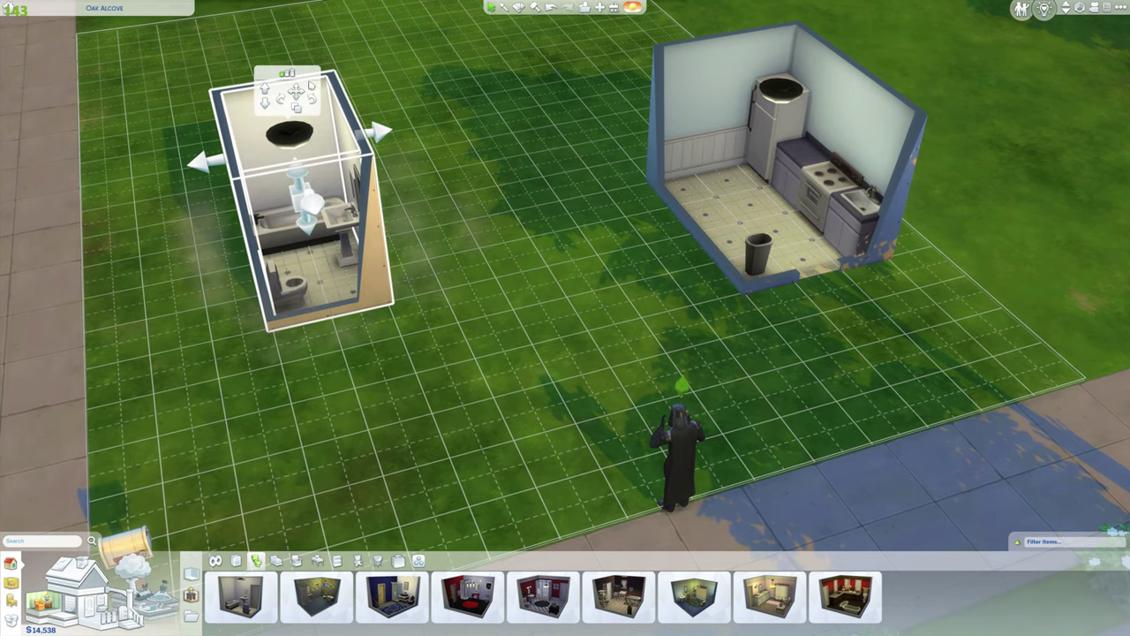
{"action": "left_click", "coordinate": [297, 91]}
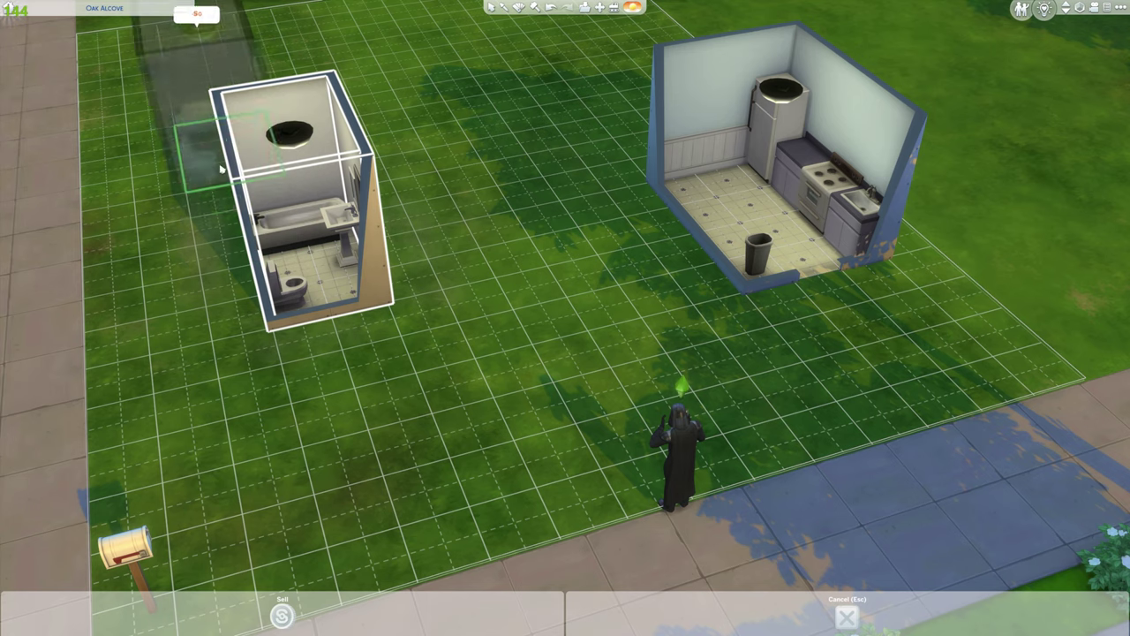
{"action": "left_click", "coordinate": [214, 337]}
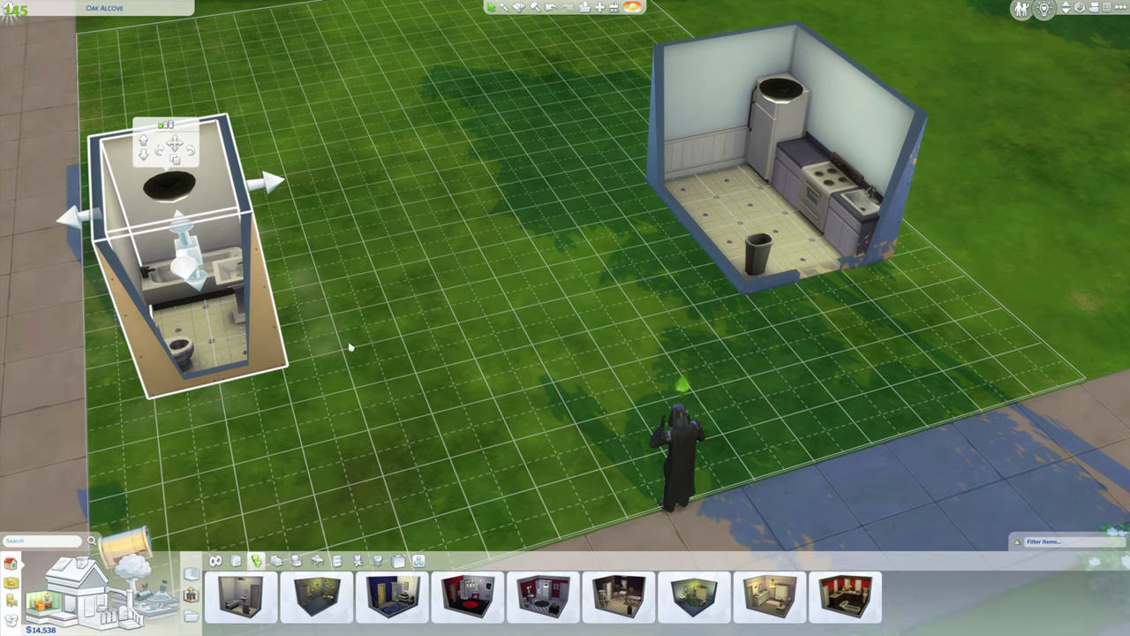
{"action": "mouse_move", "coordinate": [458, 596]}
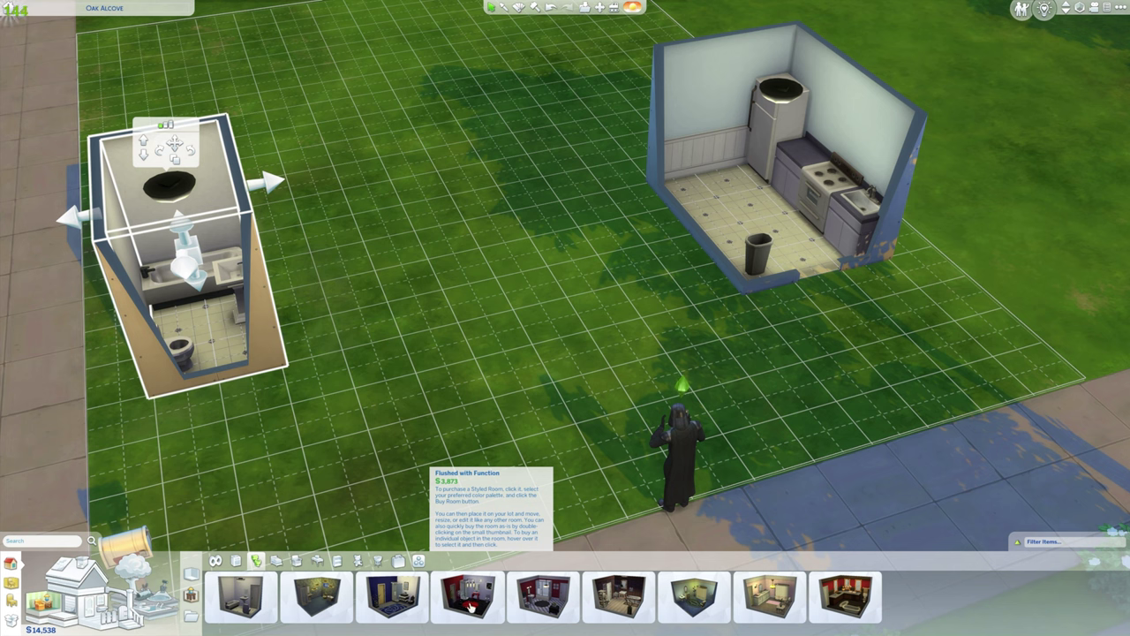
Step: Buy the Snooze Cruise Control bedroom from the Bedroom room category
{"action": "left_click", "coordinate": [277, 561]}
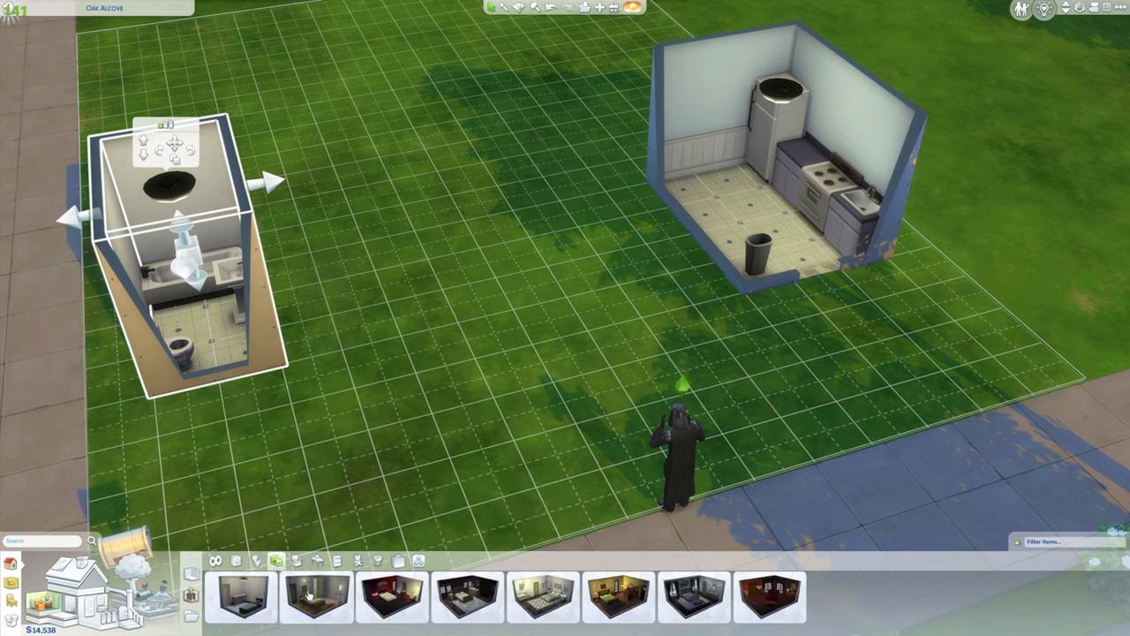
{"action": "left_click", "coordinate": [241, 596]}
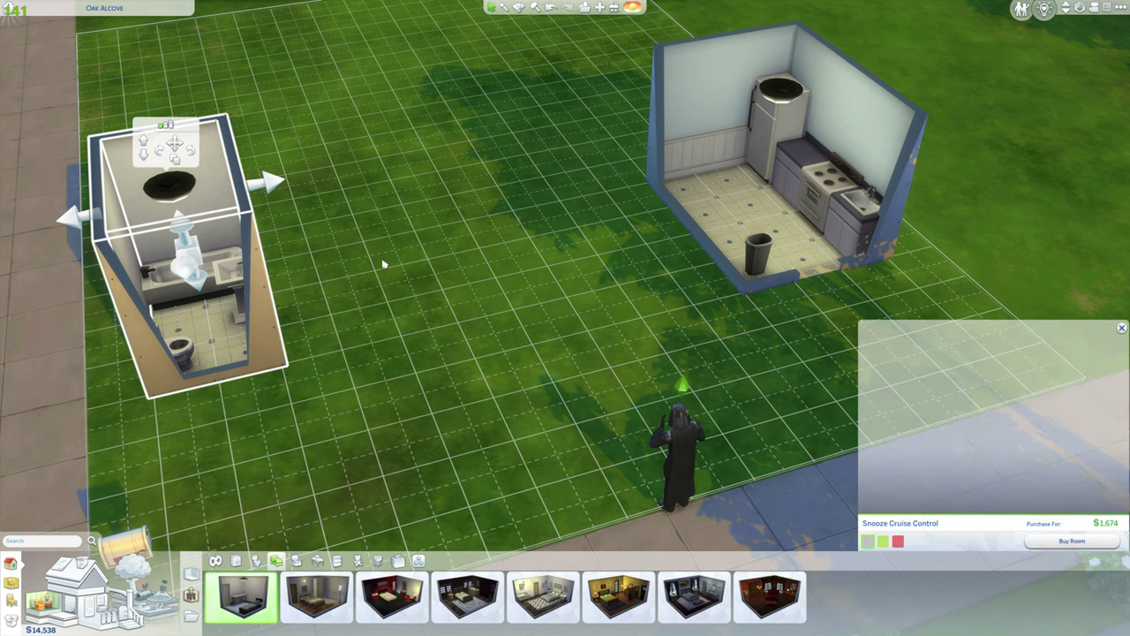
{"action": "left_click", "coordinate": [1064, 540]}
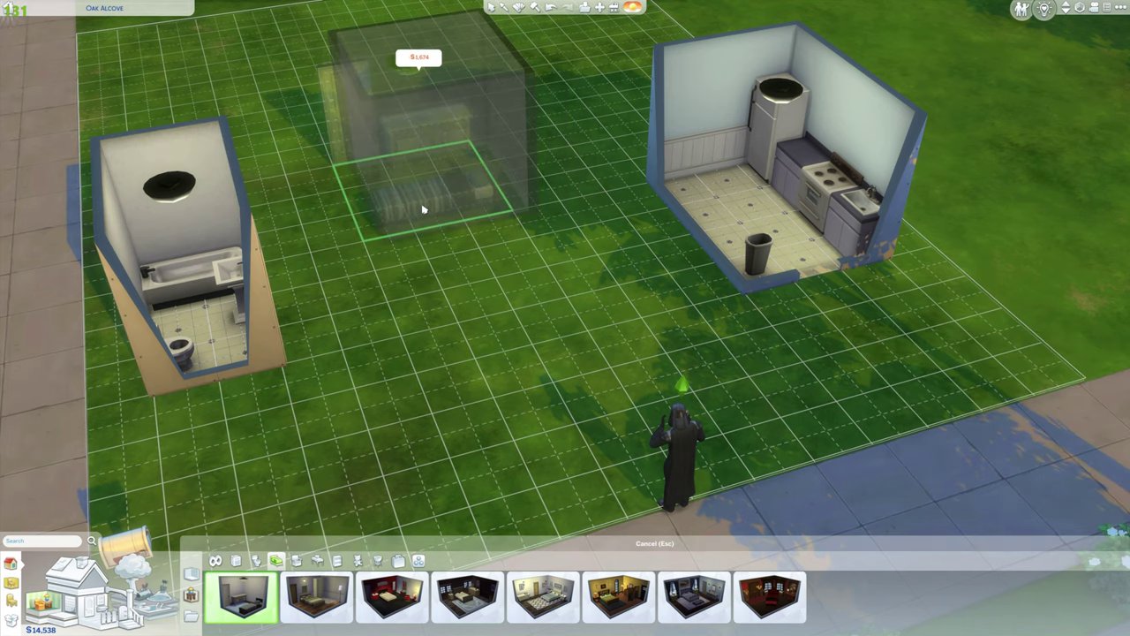
Step: Place the bedroom between the bathroom and kitchen, rotated so its door faces front
{"action": "left_click", "coordinate": [409, 183]}
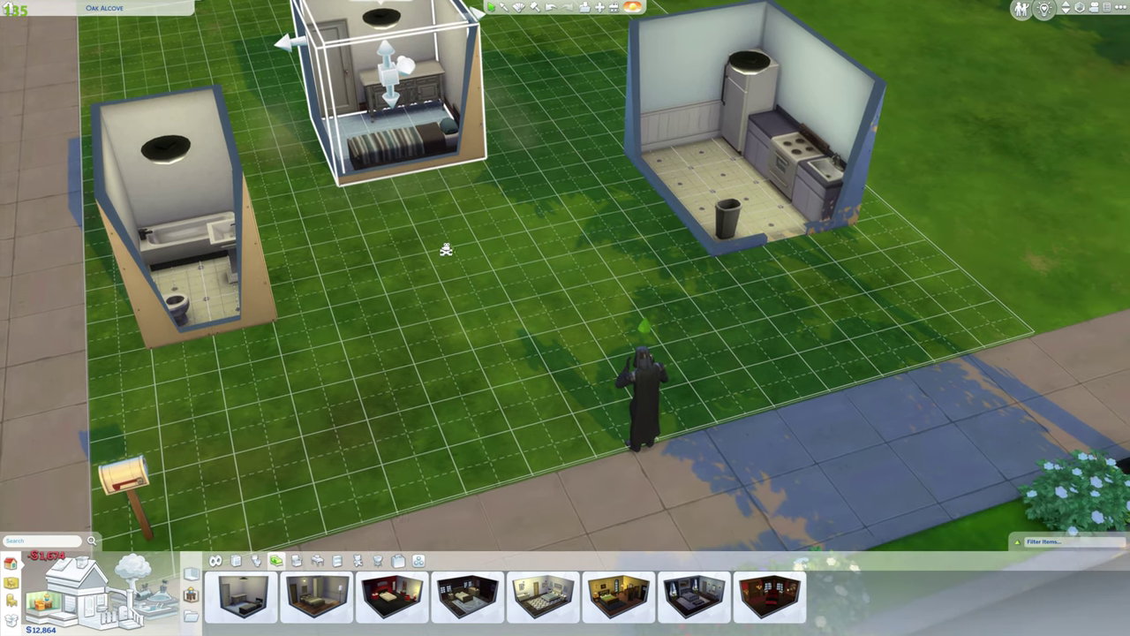
{"action": "scroll", "coordinate": [439, 247], "scroll_direction": "up", "scroll_amount": 3}
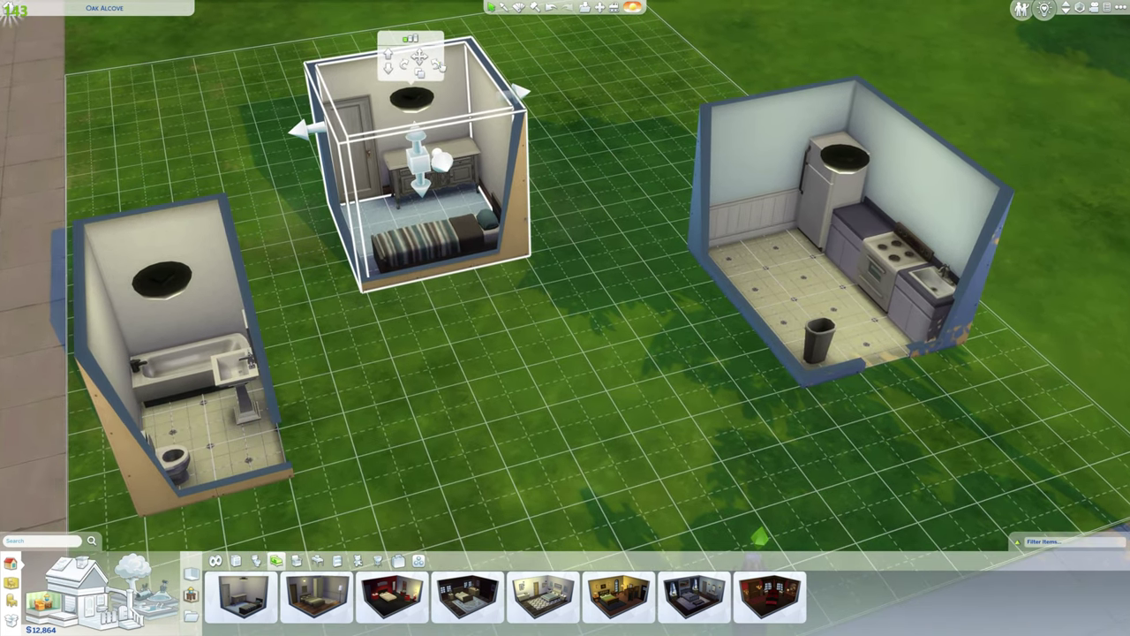
{"action": "left_click", "coordinate": [437, 65]}
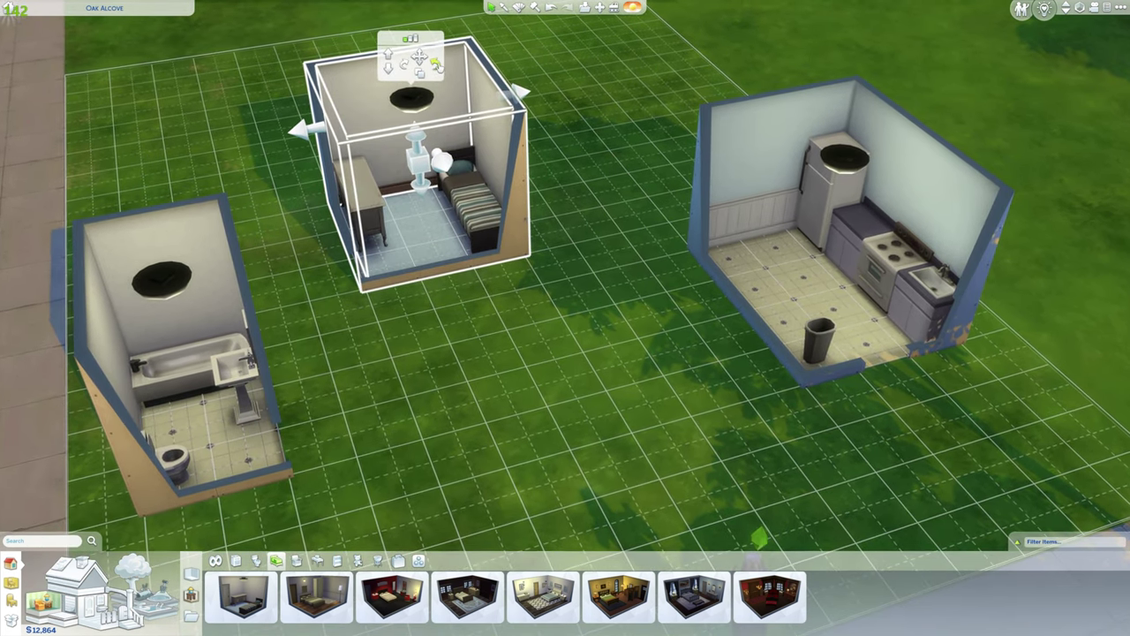
{"action": "left_click", "coordinate": [437, 64]}
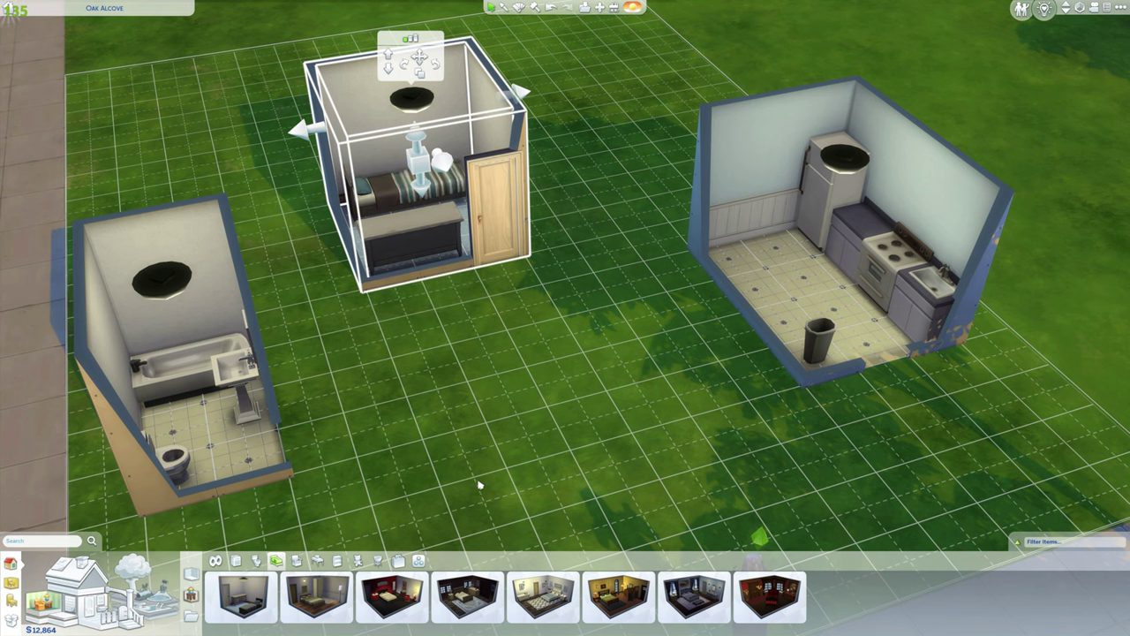
Step: Buy the $3,743 Contemporary Living room from the Living Room category
{"action": "left_click", "coordinate": [298, 560]}
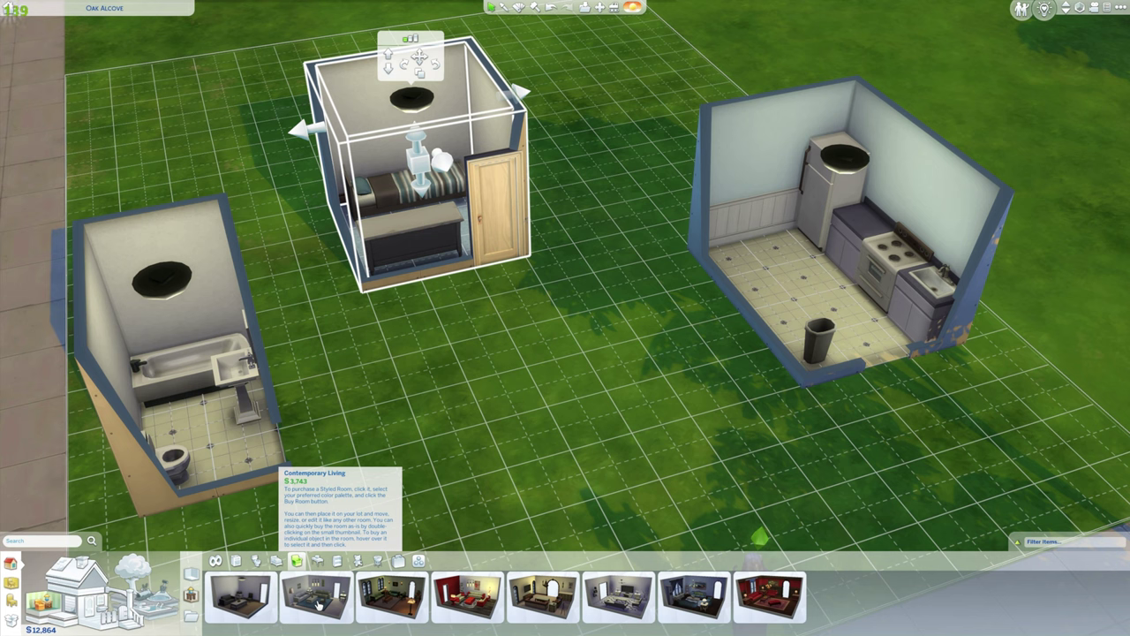
{"action": "left_click", "coordinate": [318, 604]}
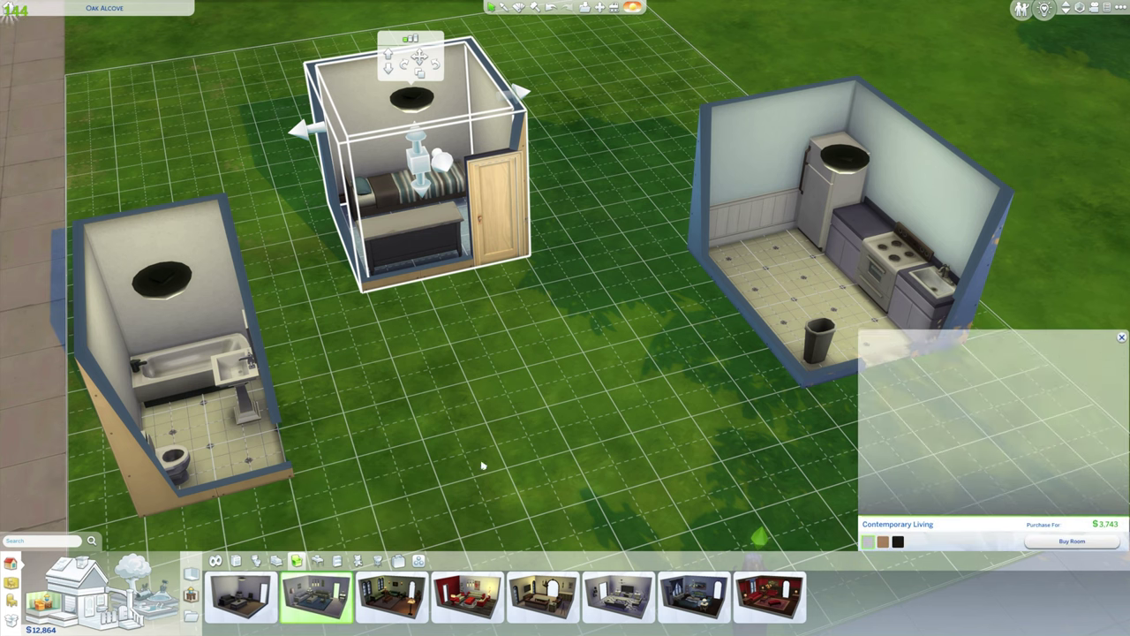
{"action": "left_click", "coordinate": [1072, 542]}
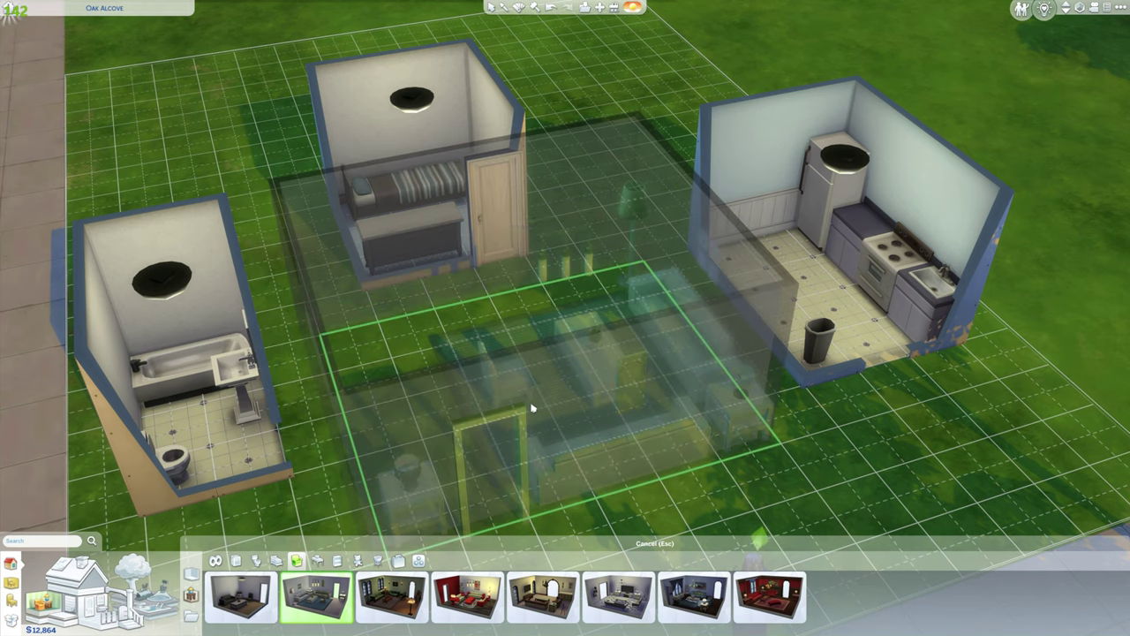
Step: Drop the living room between the other rooms and merge the bedroom section into it
{"action": "left_click", "coordinate": [532, 408]}
{"action": "mouse_move", "coordinate": [475, 165]}
{"action": "left_mouse_down"}
{"action": "mouse_move", "coordinate": [442, 84]}
{"action": "mouse_move", "coordinate": [434, 104]}
{"action": "left_mouse_up"}
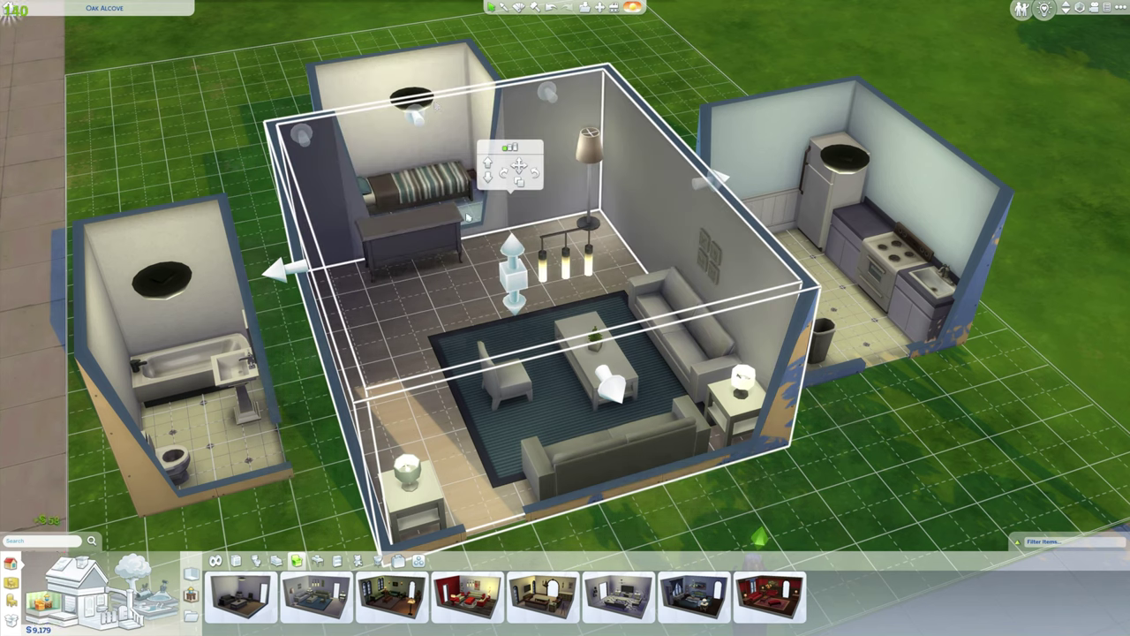
{"action": "mouse_move", "coordinate": [422, 119]}
{"action": "left_mouse_down"}
{"action": "mouse_move", "coordinate": [432, 159]}
{"action": "mouse_move", "coordinate": [514, 160]}
{"action": "left_mouse_up"}
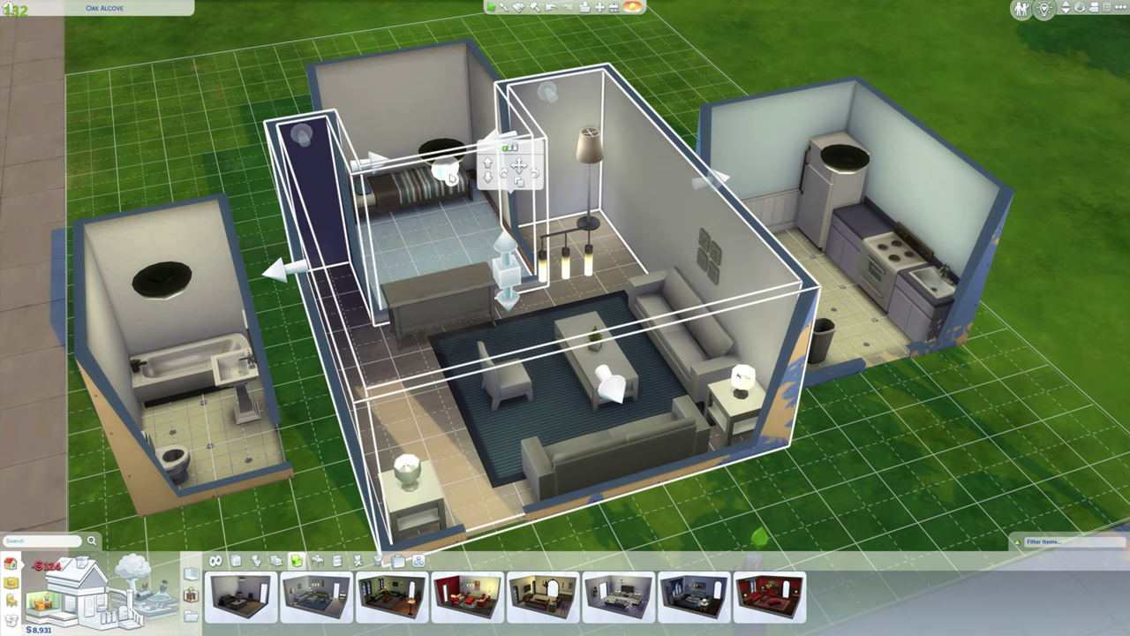
{"action": "left_click_drag", "start_coordinate": [431, 156], "coordinate": [444, 173]}
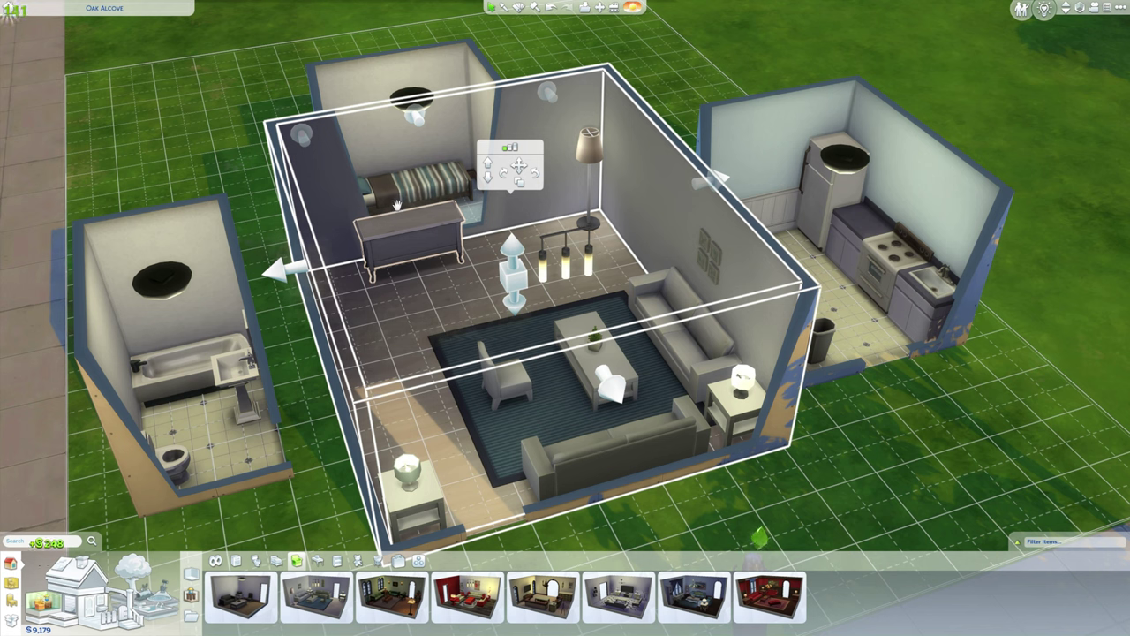
Step: Reposition the bedroom's ceiling light and the Enigma Dresser back in place
{"action": "left_click_drag", "start_coordinate": [414, 115], "coordinate": [430, 144]}
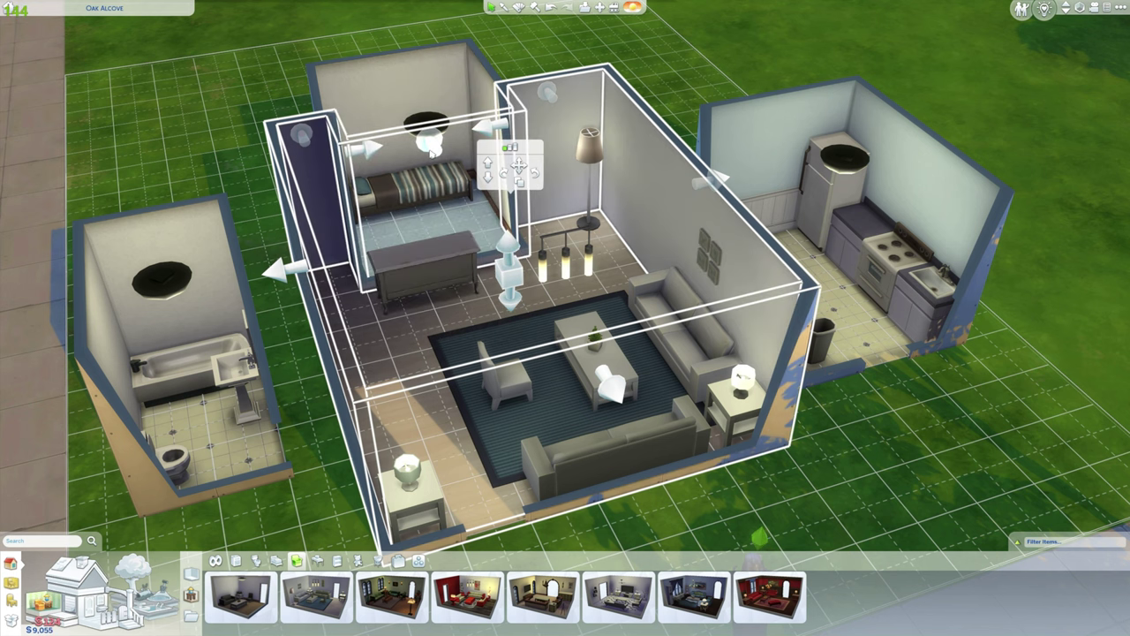
{"action": "left_click", "coordinate": [428, 132]}
{"action": "left_click", "coordinate": [418, 249]}
{"action": "left_click", "coordinate": [418, 249]}
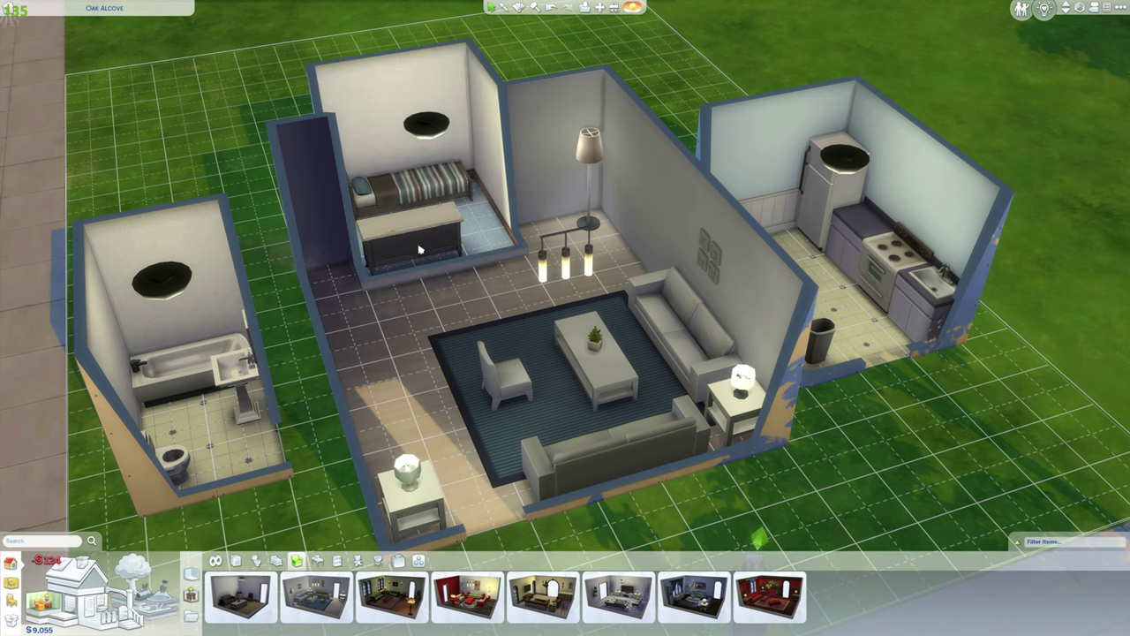
Step: Widen the bathroom toward the living room and inspect it from around the house
{"action": "left_click", "coordinate": [269, 385]}
{"action": "mouse_move", "coordinate": [281, 276]}
{"action": "left_mouse_down"}
{"action": "mouse_move", "coordinate": [285, 260]}
{"action": "mouse_move", "coordinate": [330, 260]}
{"action": "left_mouse_up"}
{"action": "key", "text": "q"}
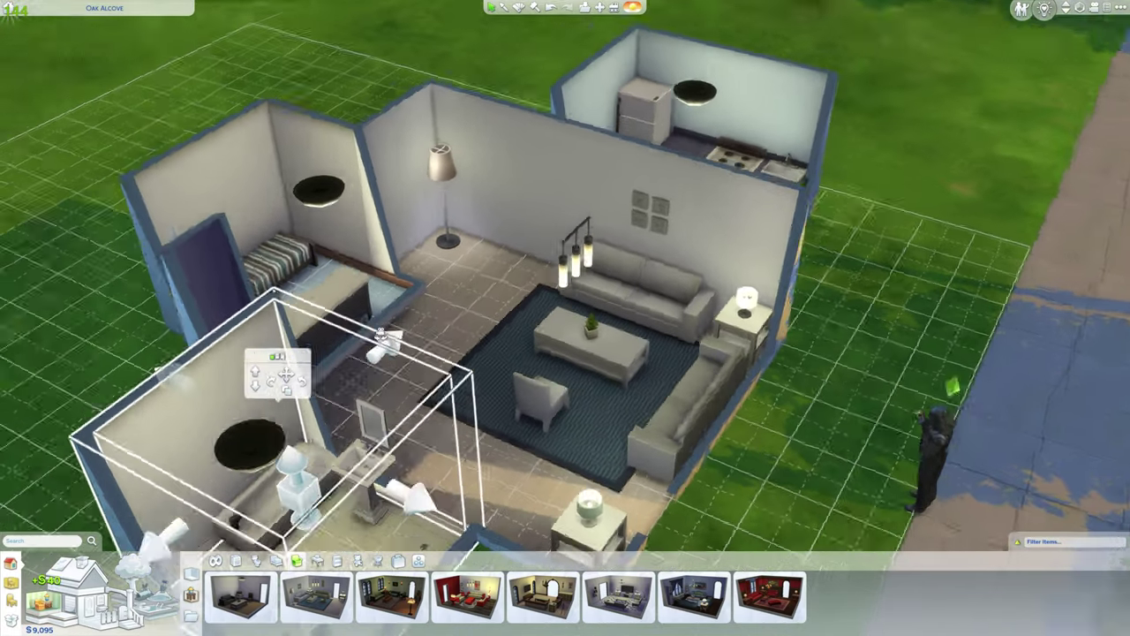
{"action": "key", "text": "q"}
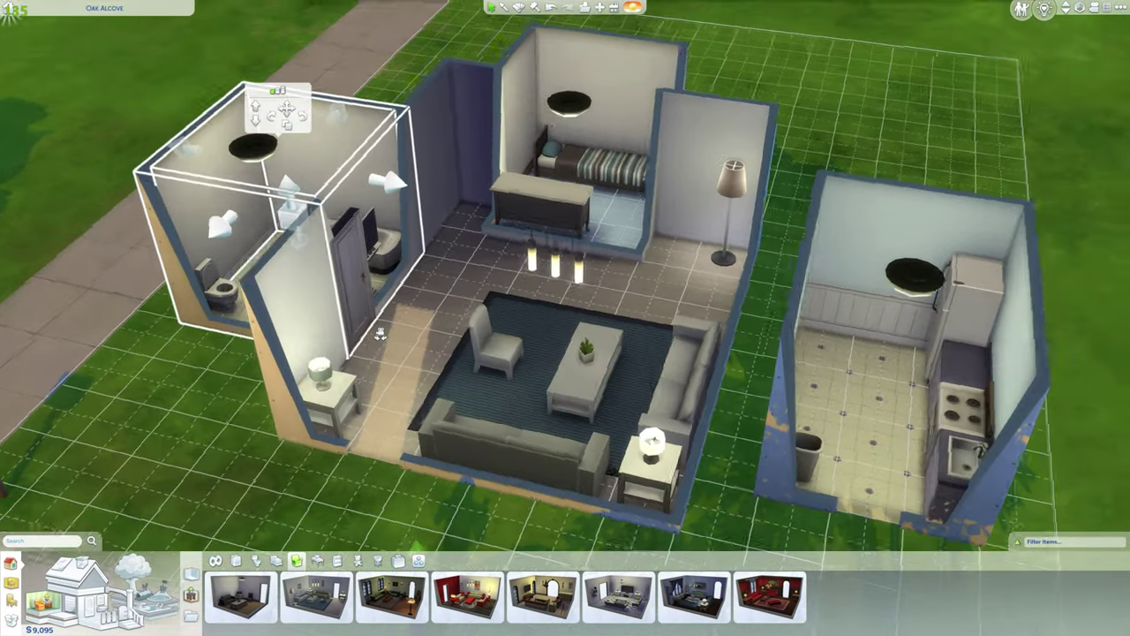
{"action": "key", "text": "q"}
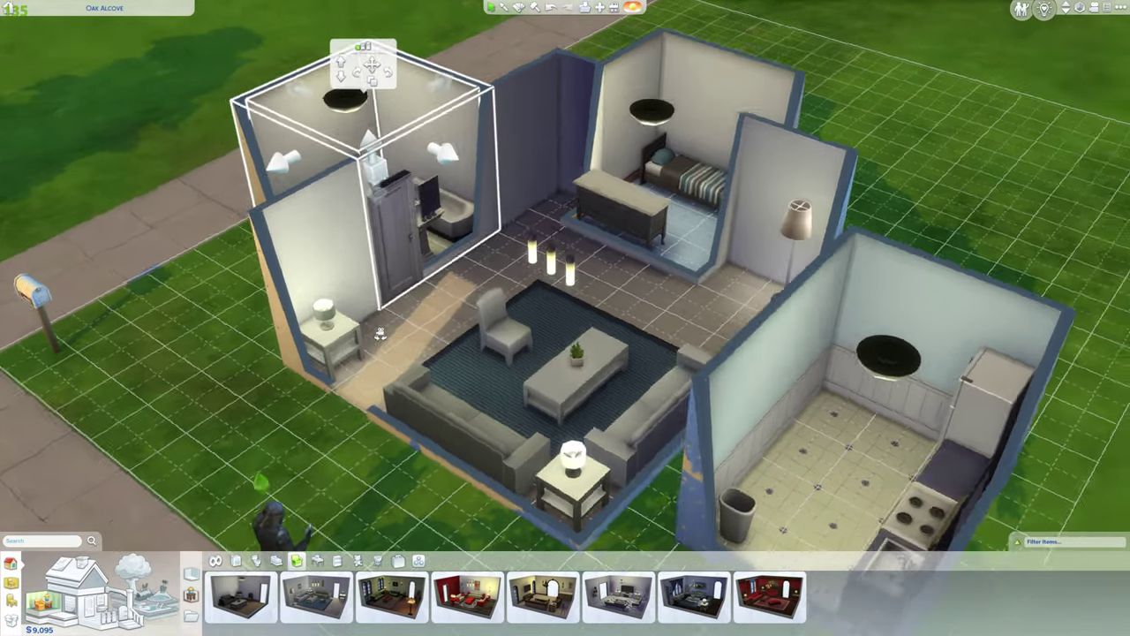
{"action": "key", "text": "q"}
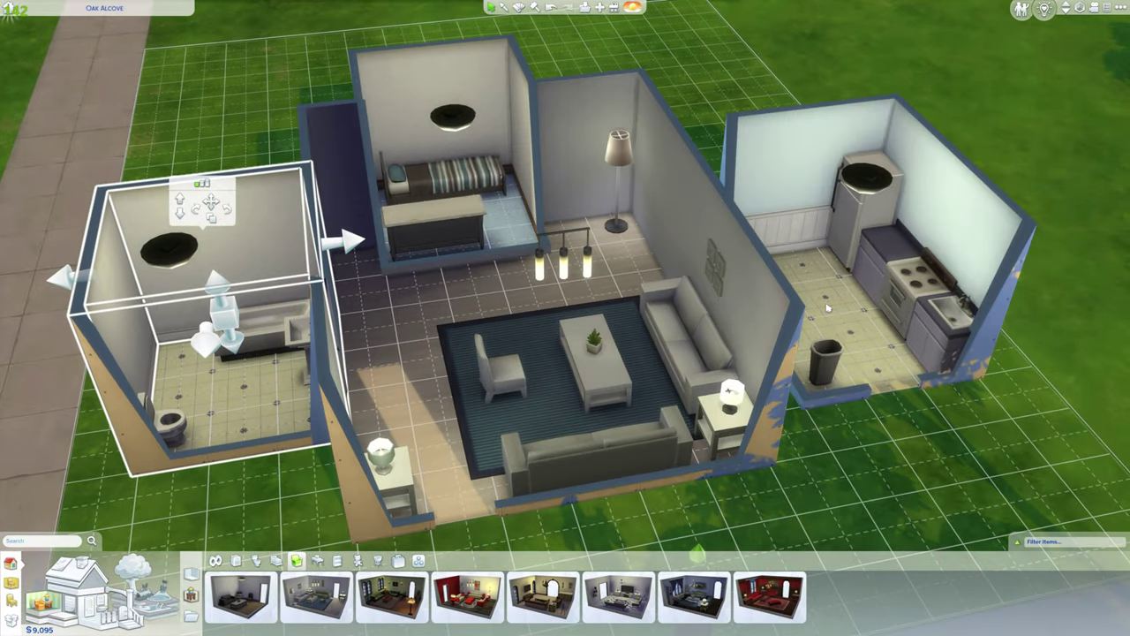
Step: Move the kitchen so it sits against the living room
{"action": "left_click", "coordinate": [781, 306]}
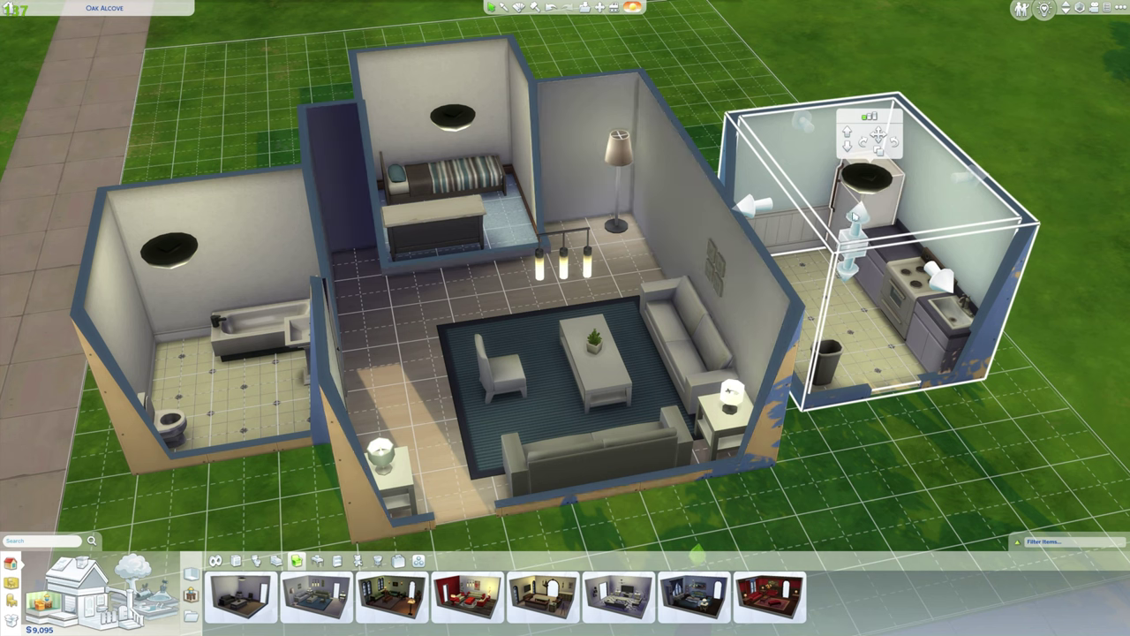
{"action": "left_click_drag", "start_coordinate": [877, 134], "coordinate": [653, 164]}
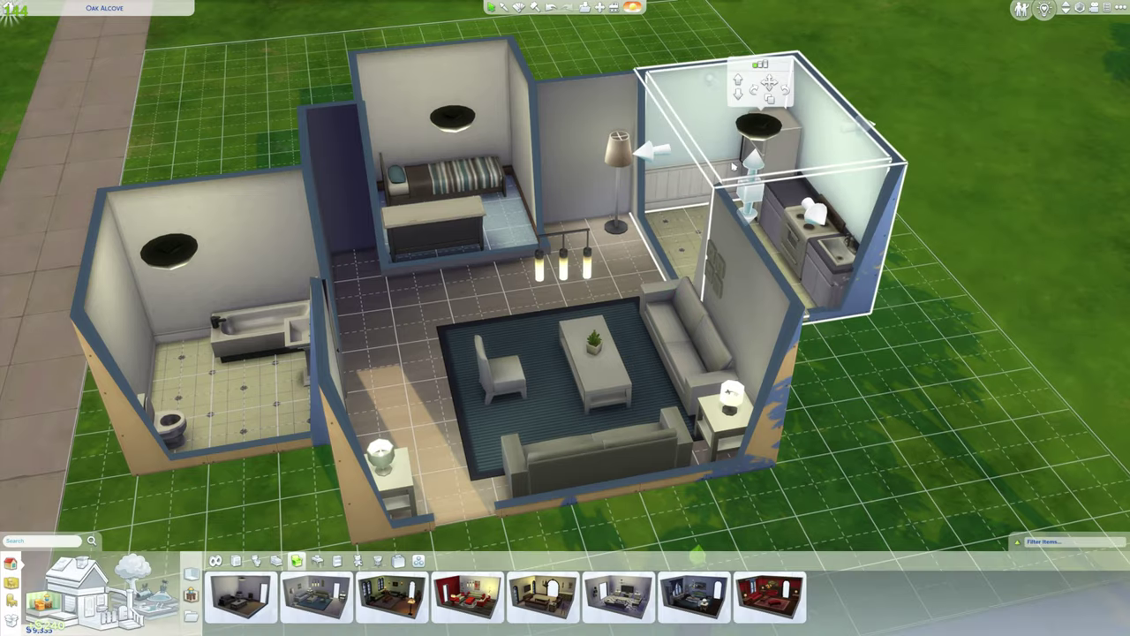
{"action": "key", "text": "e"}
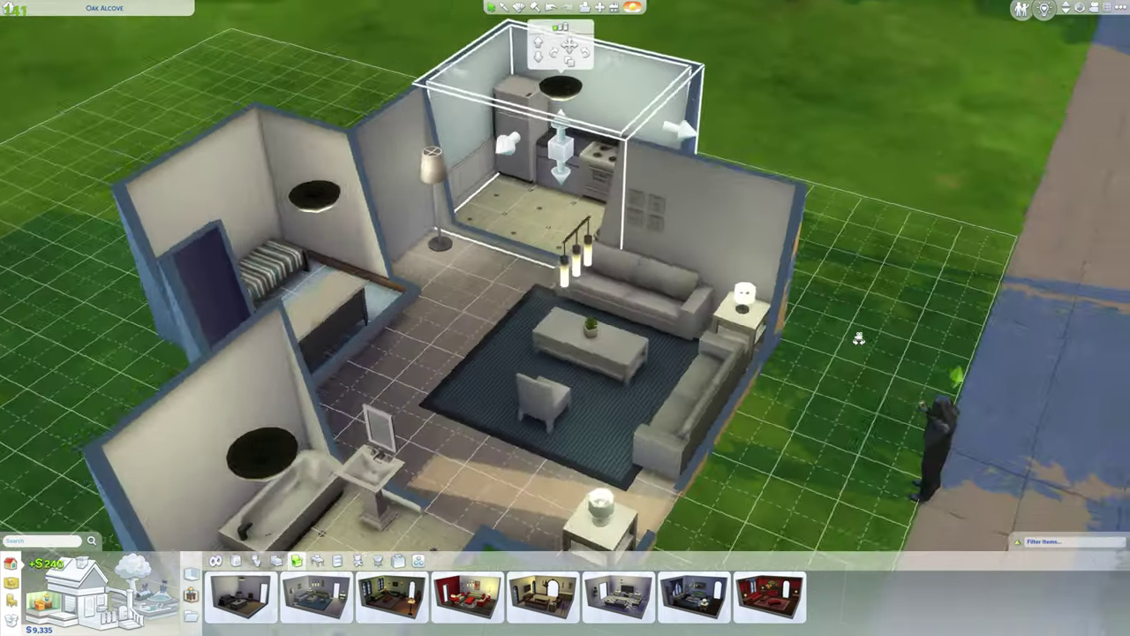
{"action": "key", "text": "q"}
{"action": "key", "text": "q"}
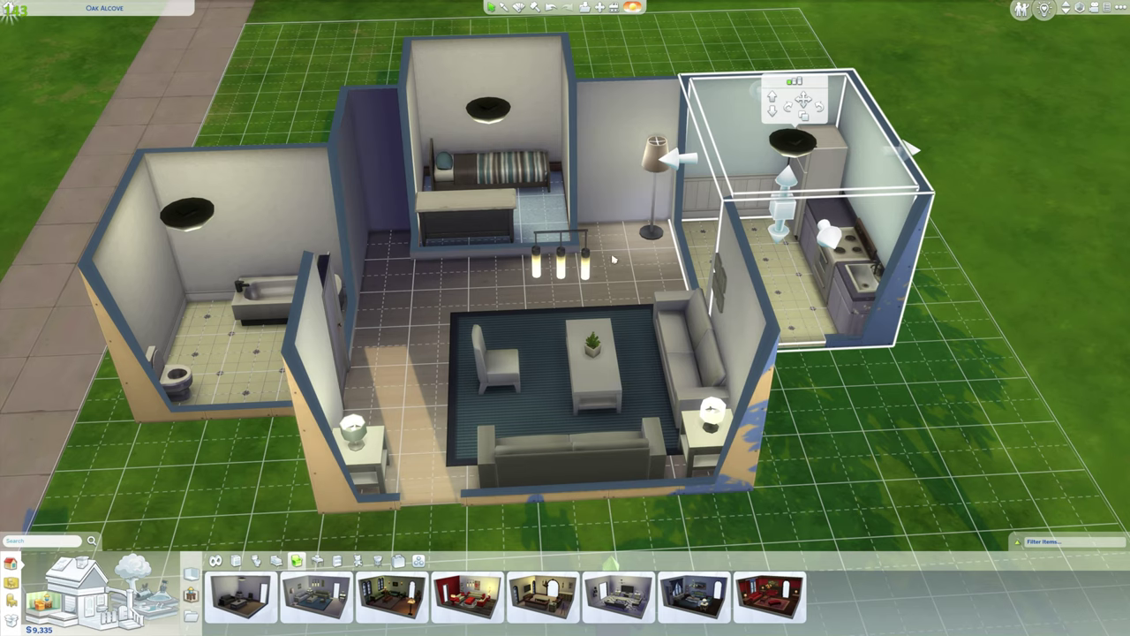
{"action": "key", "text": "q"}
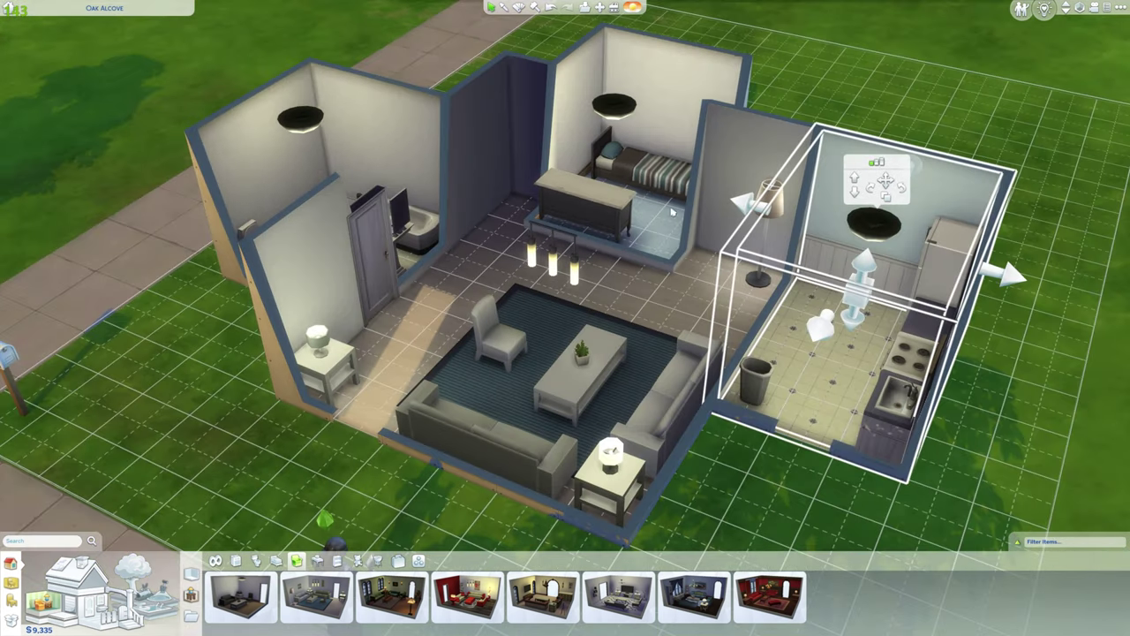
Step: Push the bedroom's walls outward to enlarge it
{"action": "left_click", "coordinate": [582, 303]}
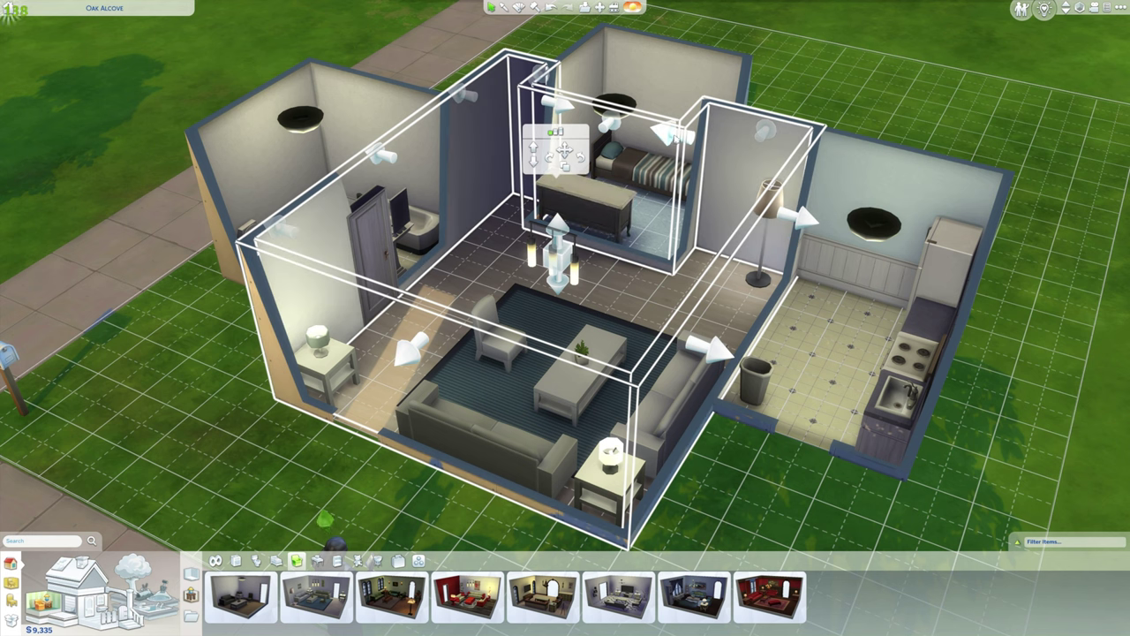
{"action": "mouse_move", "coordinate": [666, 134]}
{"action": "left_mouse_down"}
{"action": "mouse_move", "coordinate": [702, 115]}
{"action": "mouse_move", "coordinate": [755, 166]}
{"action": "left_mouse_up"}
{"action": "key", "text": "e"}
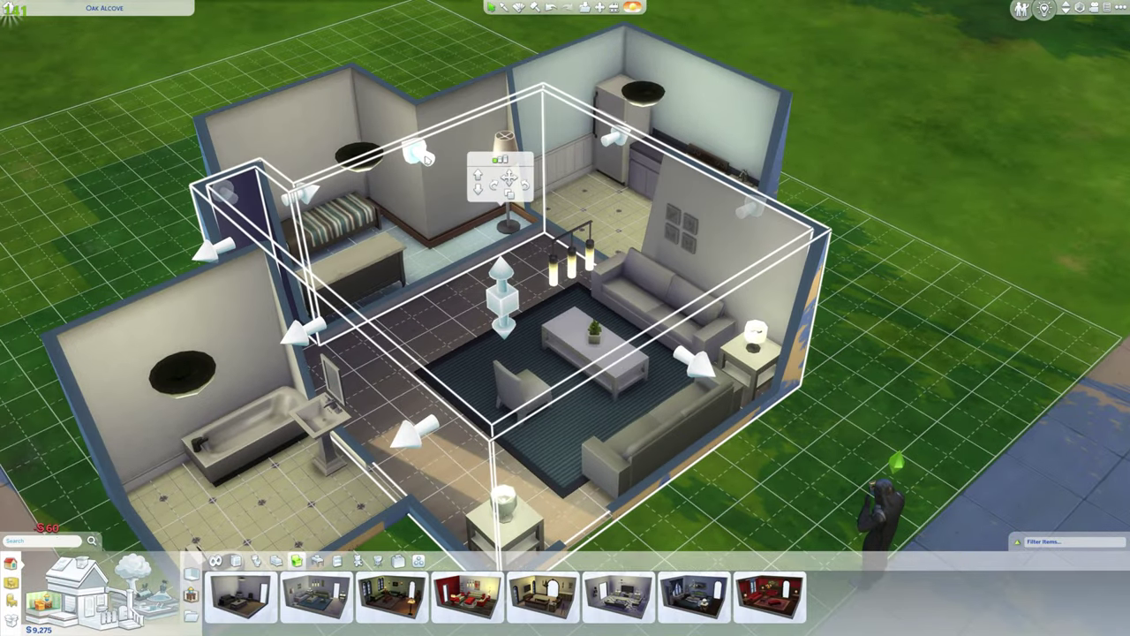
{"action": "mouse_move", "coordinate": [415, 155]}
{"action": "left_mouse_down"}
{"action": "mouse_move", "coordinate": [366, 96]}
{"action": "mouse_move", "coordinate": [327, 92]}
{"action": "left_mouse_up"}
{"action": "key", "text": "q"}
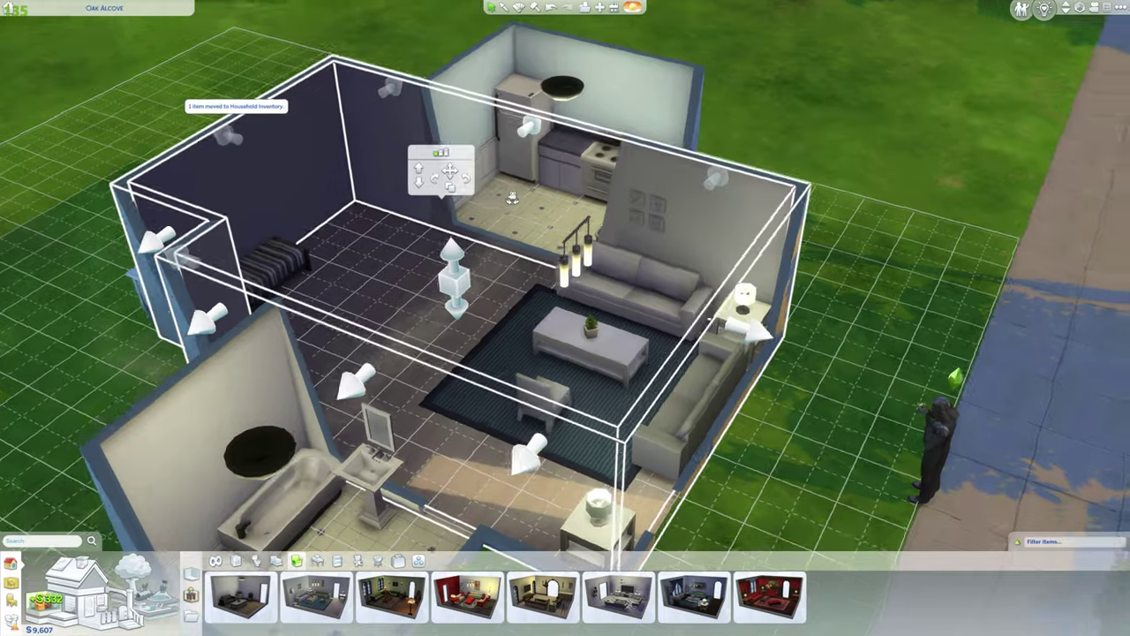
{"action": "key", "text": "q"}
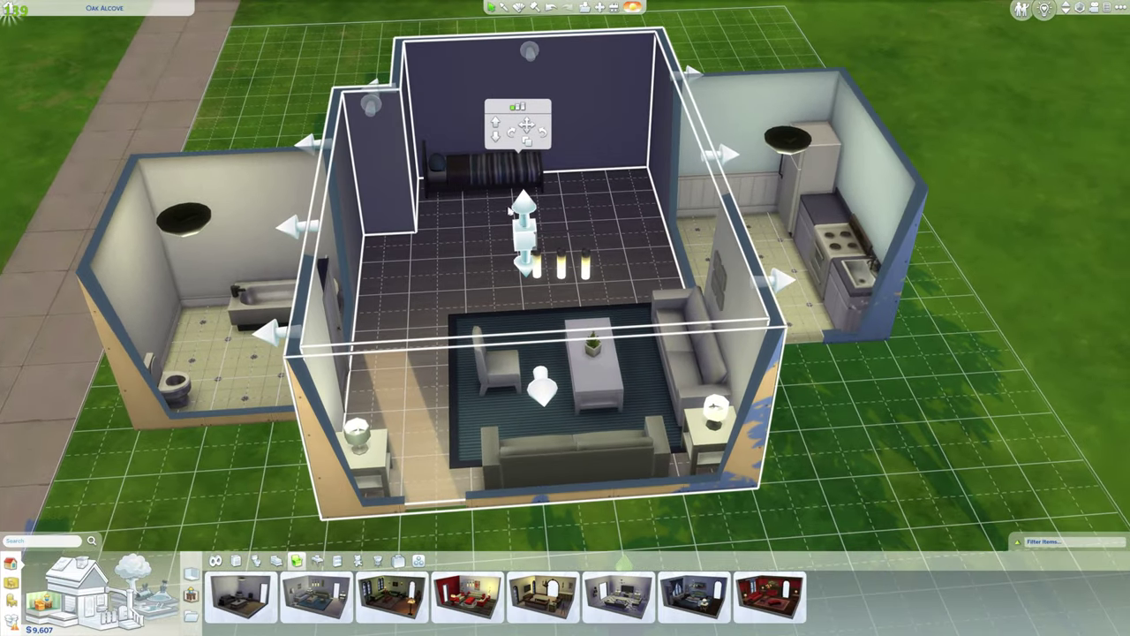
Step: Delete the old bed and buy the Simple Sleeper furnished bedroom
{"action": "left_click", "coordinate": [471, 181]}
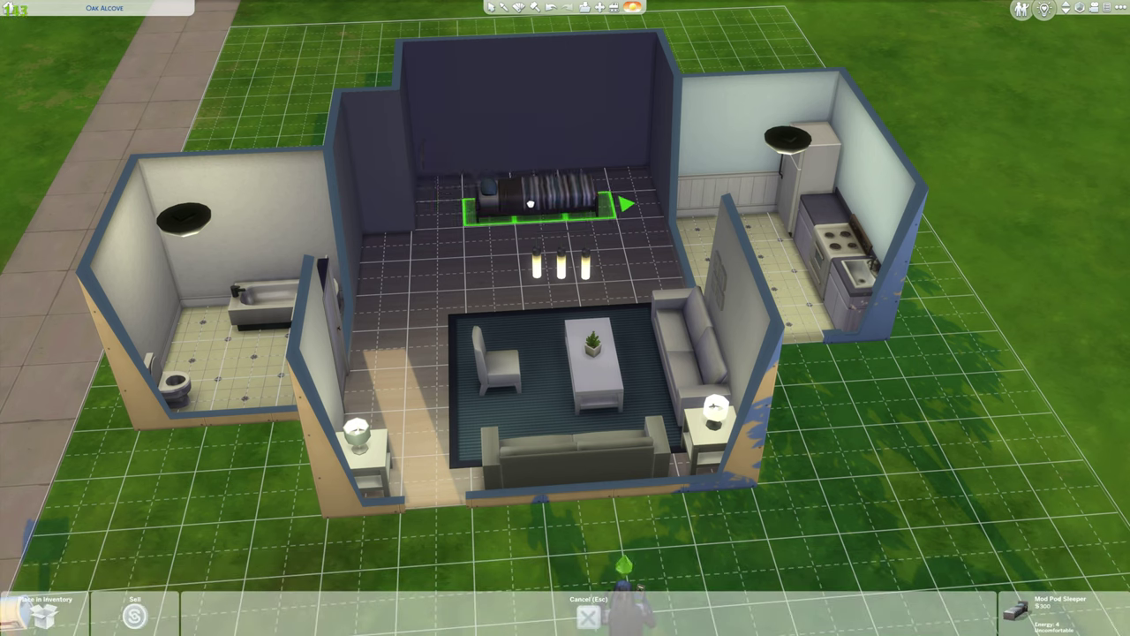
{"action": "key", "text": "Delete"}
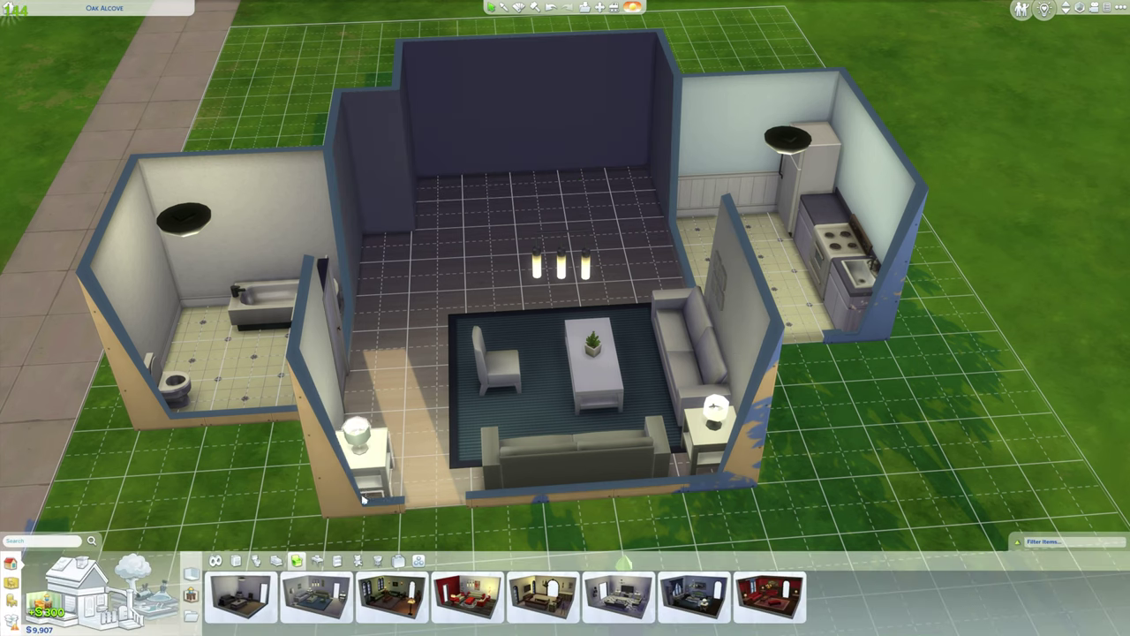
{"action": "left_click", "coordinate": [276, 561]}
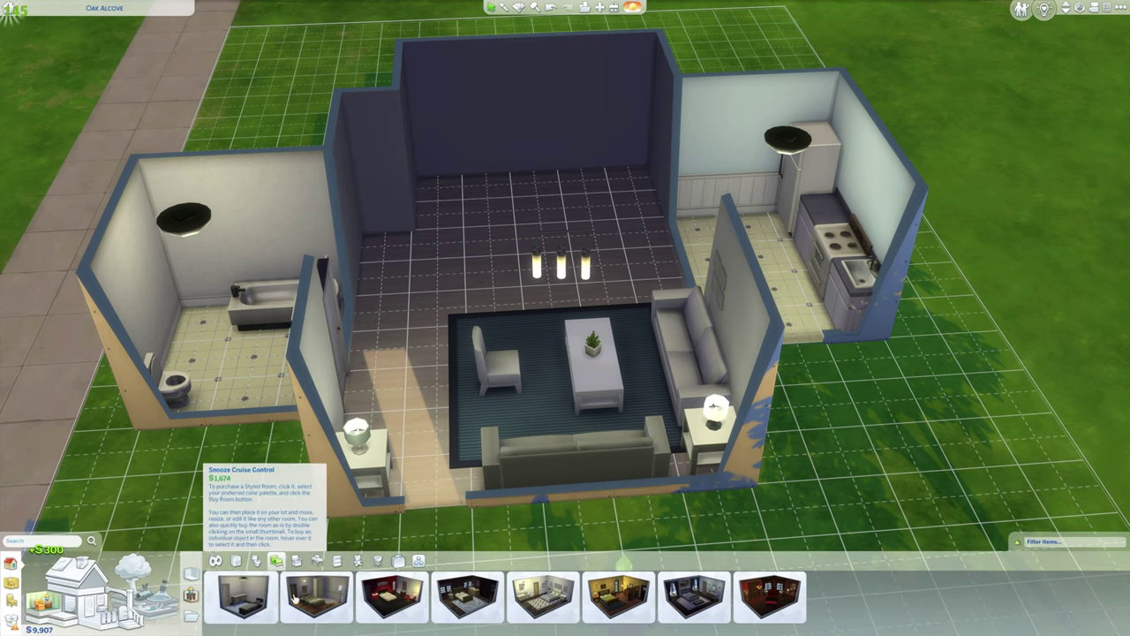
{"action": "left_click", "coordinate": [316, 597]}
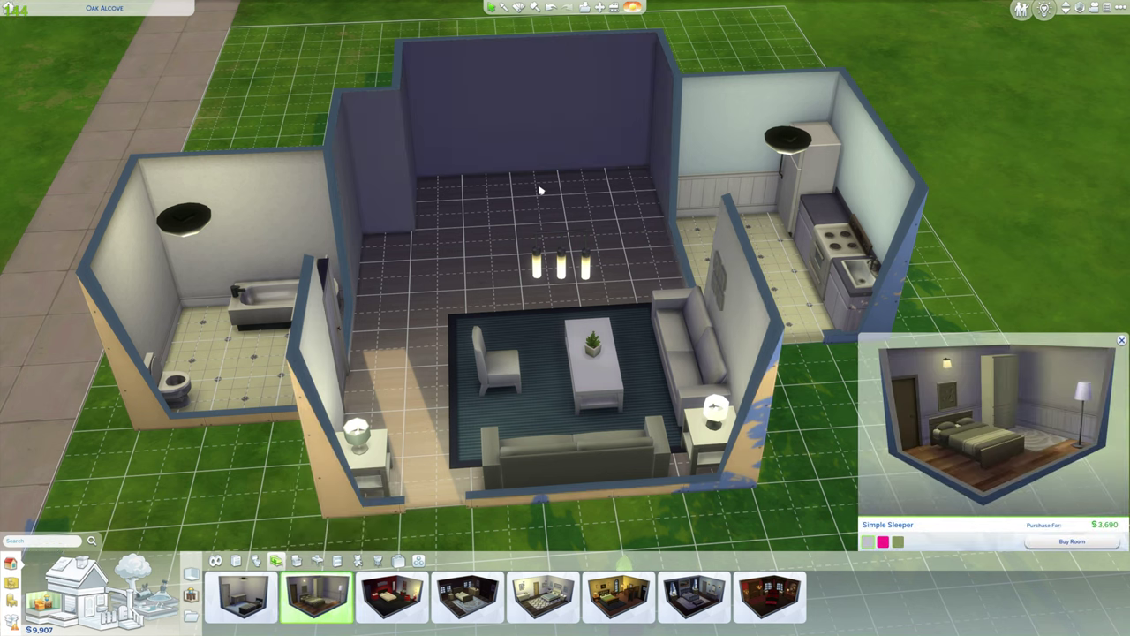
{"action": "left_click", "coordinate": [1070, 543]}
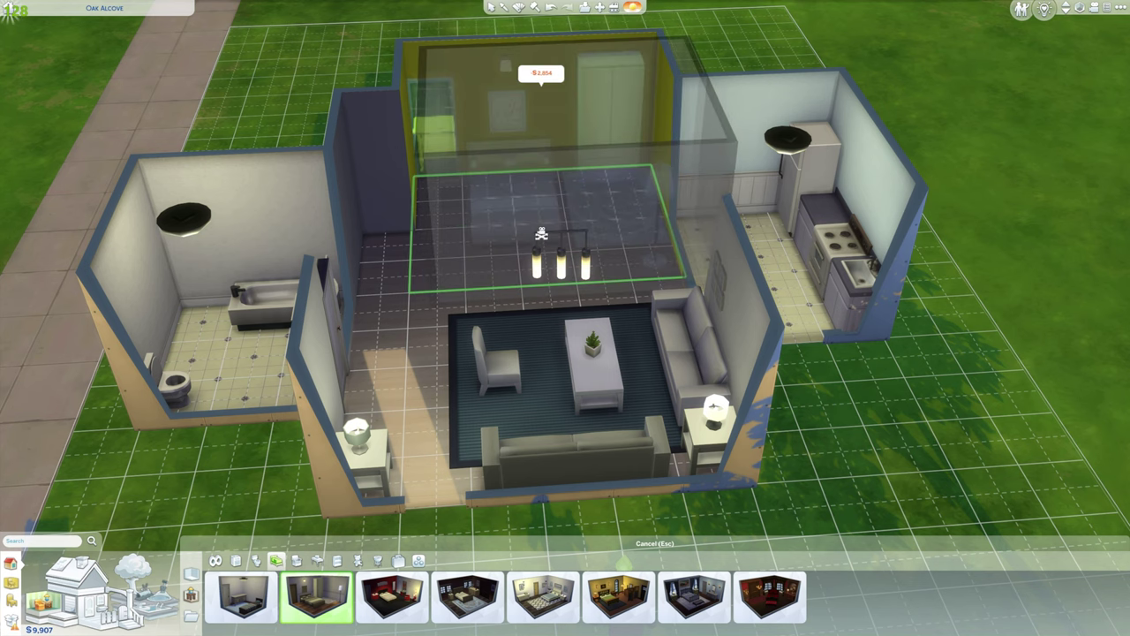
Step: Place the Simple Sleeper bedroom behind the living room, joined to the house
{"action": "scroll", "coordinate": [542, 234], "scroll_direction": "up", "scroll_amount": 2}
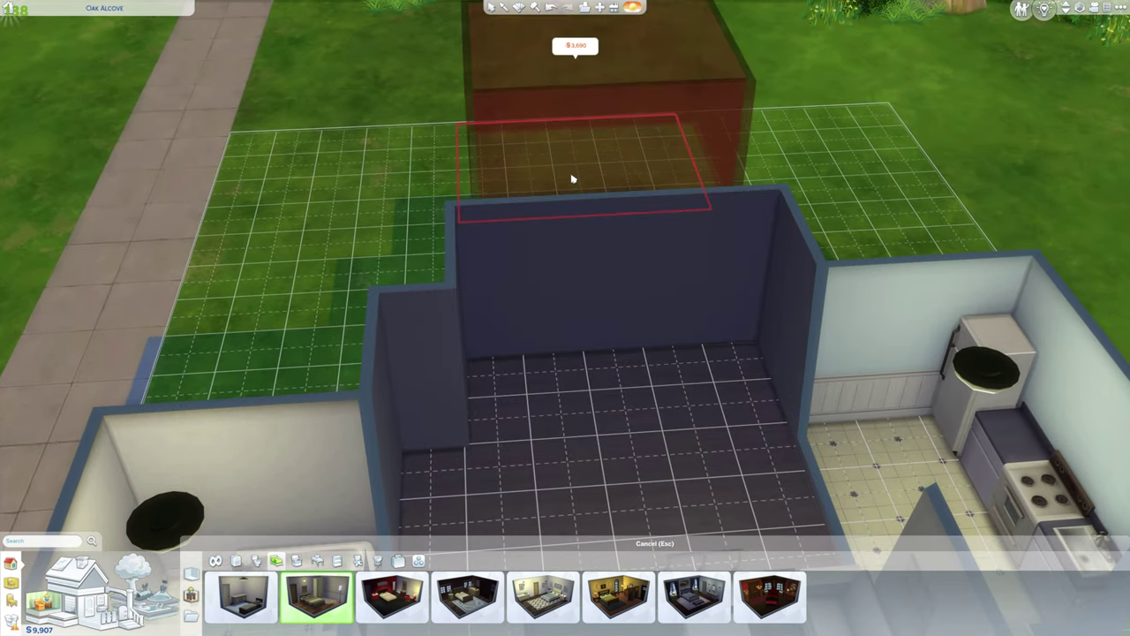
{"action": "key", "text": "e"}
{"action": "key", "text": "e"}
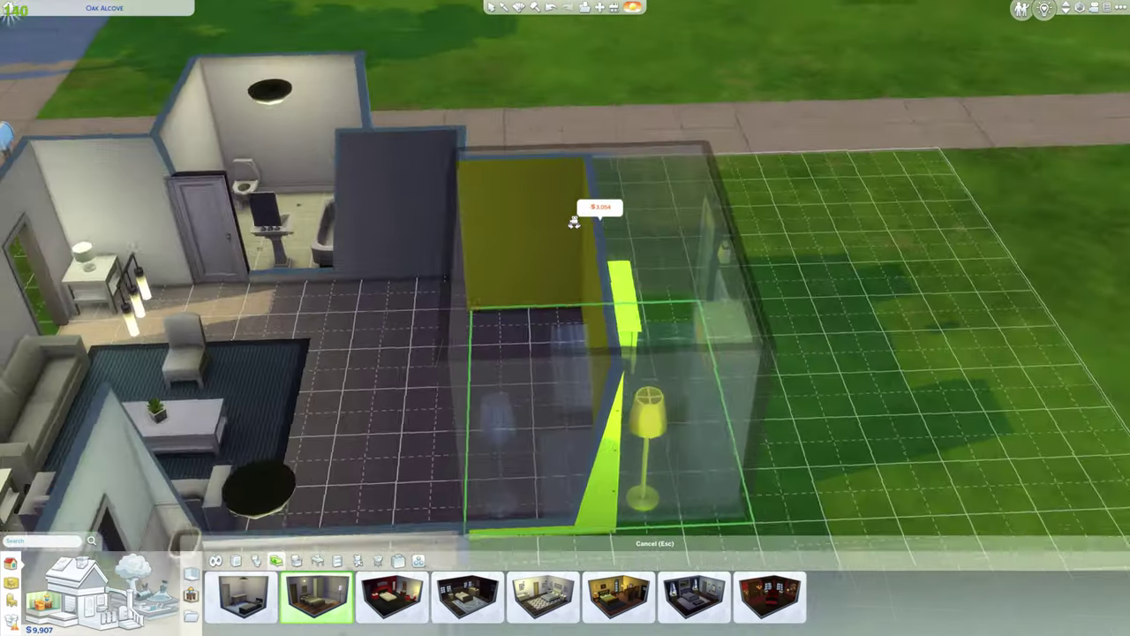
{"action": "key", "text": "q"}
{"action": "key", "text": "e"}
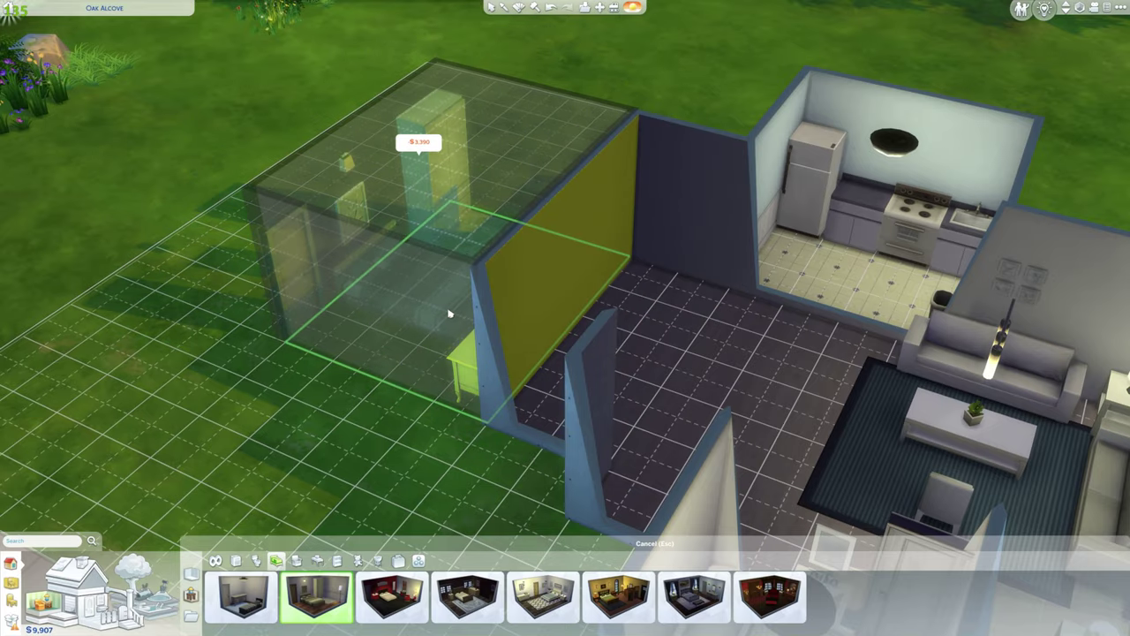
{"action": "left_click", "coordinate": [448, 314]}
{"action": "scroll", "coordinate": [663, 317], "scroll_direction": "up", "scroll_amount": 2}
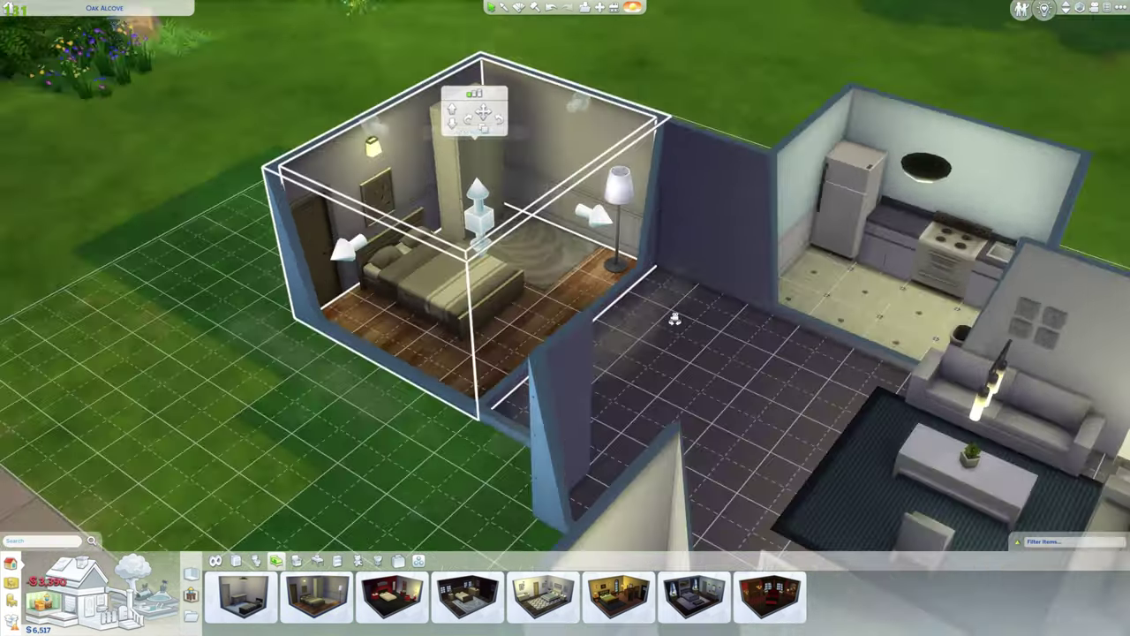
Step: Move the new bedroom's door into the wall facing the living room
{"action": "key", "text": "e"}
{"action": "left_click", "coordinate": [522, 165]}
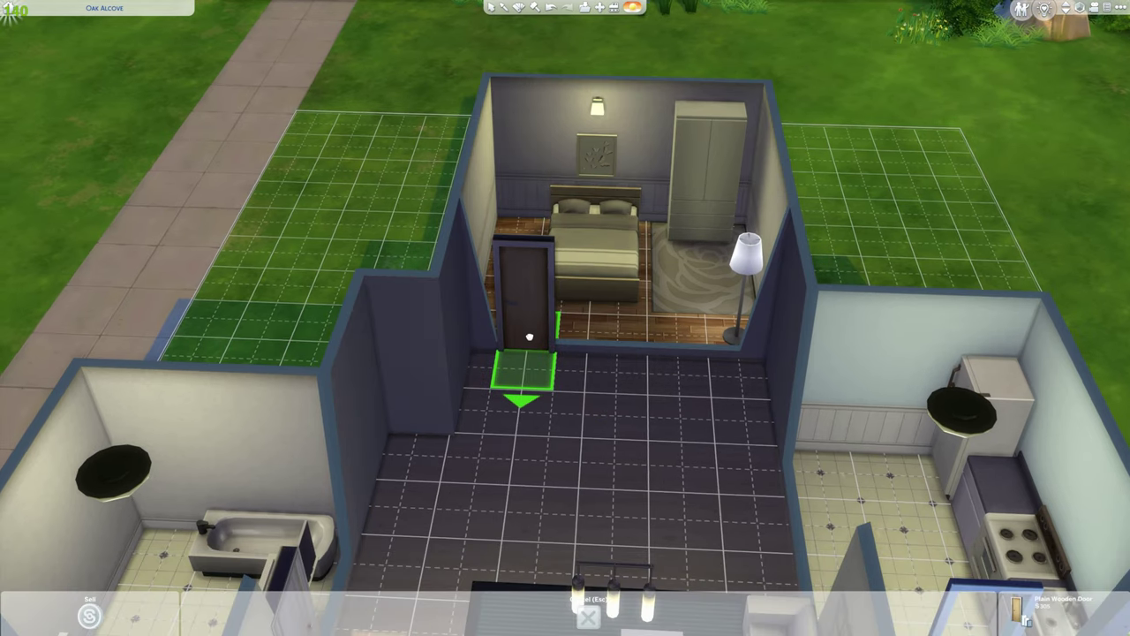
{"action": "left_click", "coordinate": [545, 340]}
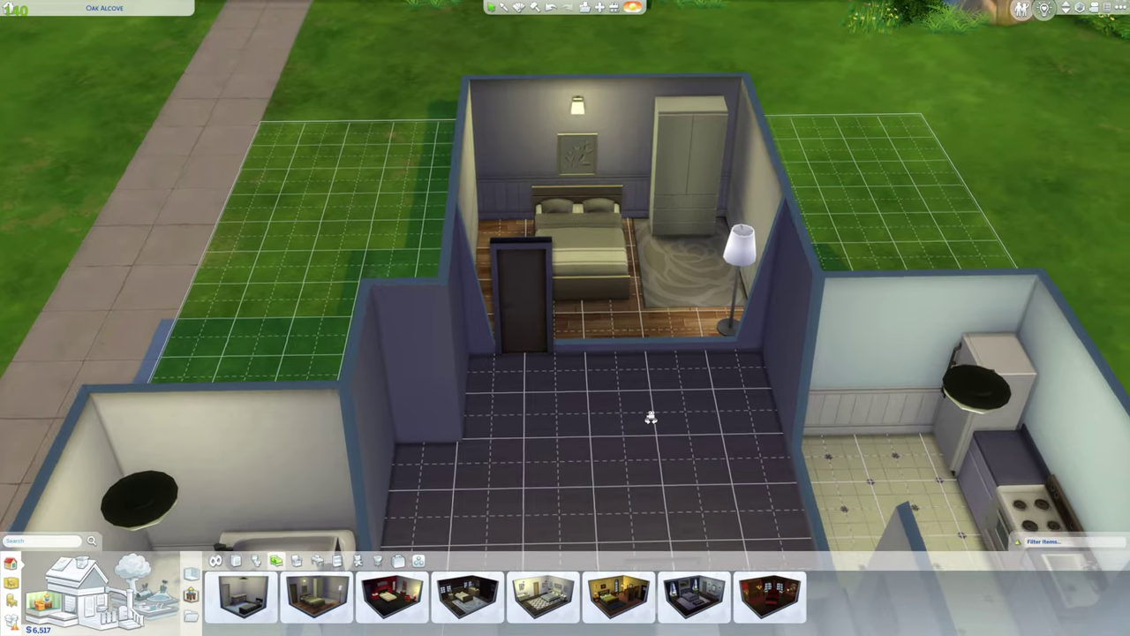
{"action": "key", "text": "e"}
{"action": "key", "text": "s"}
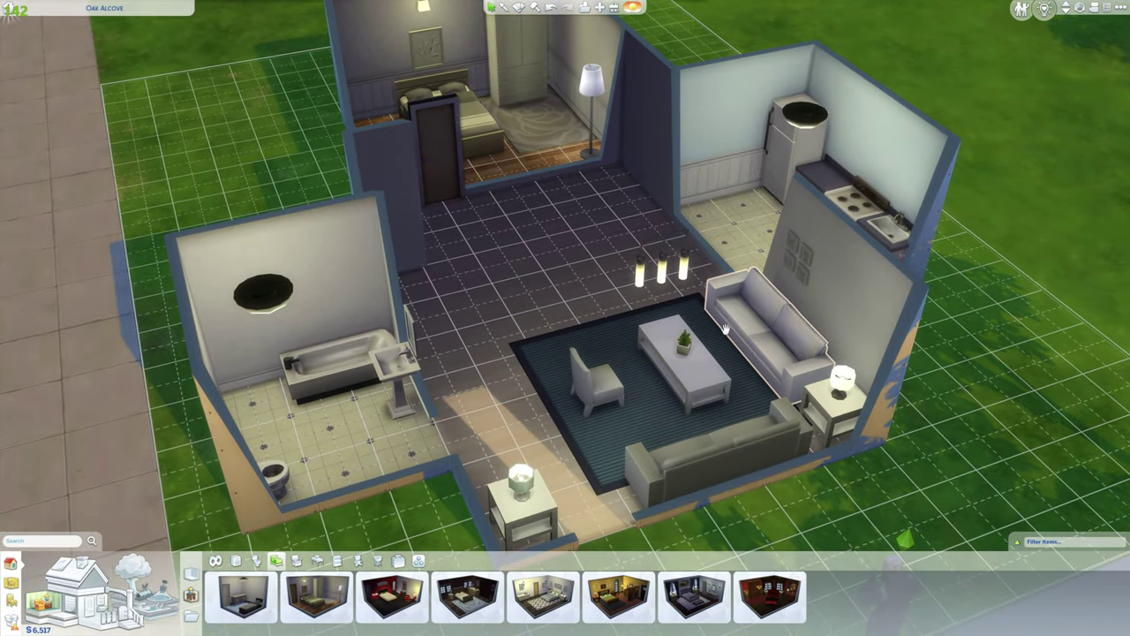
{"action": "key", "text": "a"}
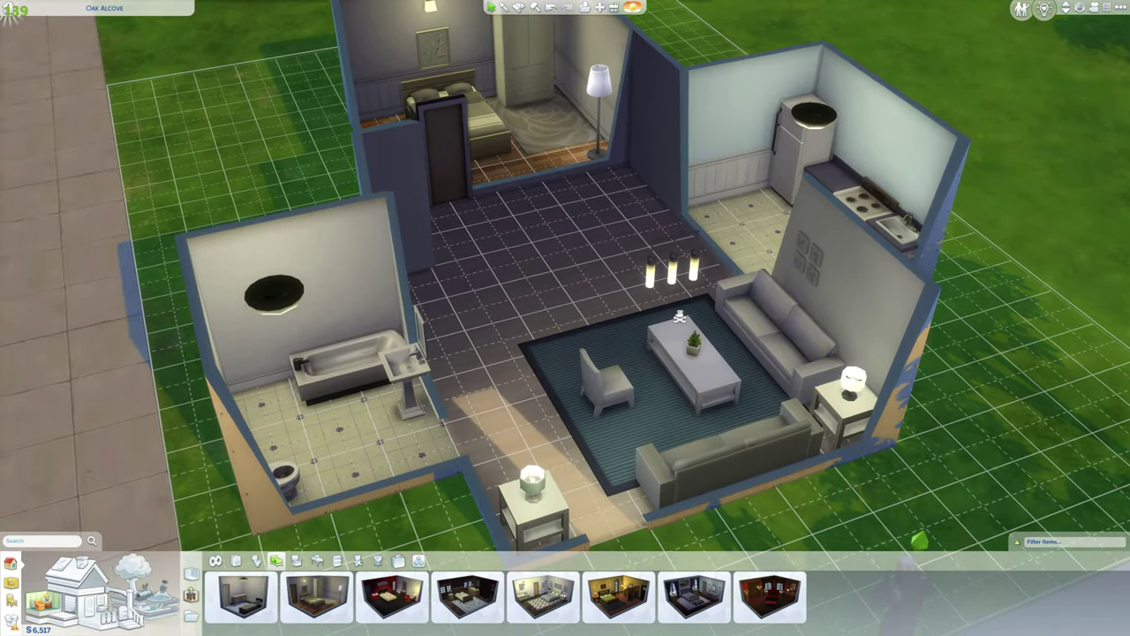
{"action": "scroll", "coordinate": [712, 320], "scroll_direction": "up", "scroll_amount": 2}
Step: Extend the living room's front wall outward and reposition the sofa facing the coffee table
{"action": "key", "text": "e"}
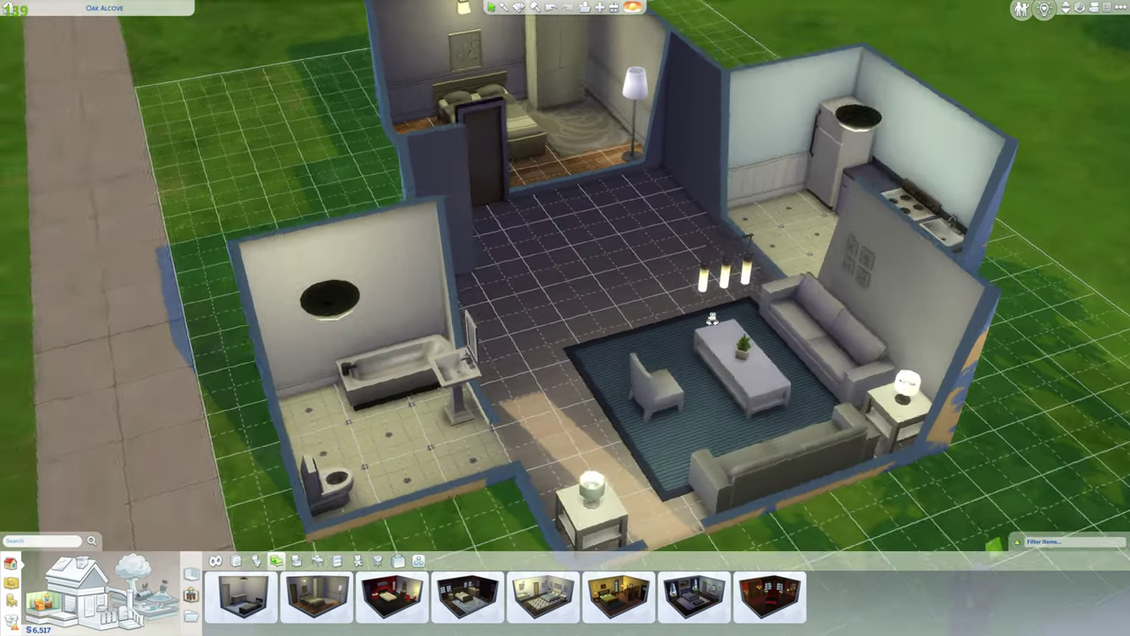
{"action": "key", "text": "s"}
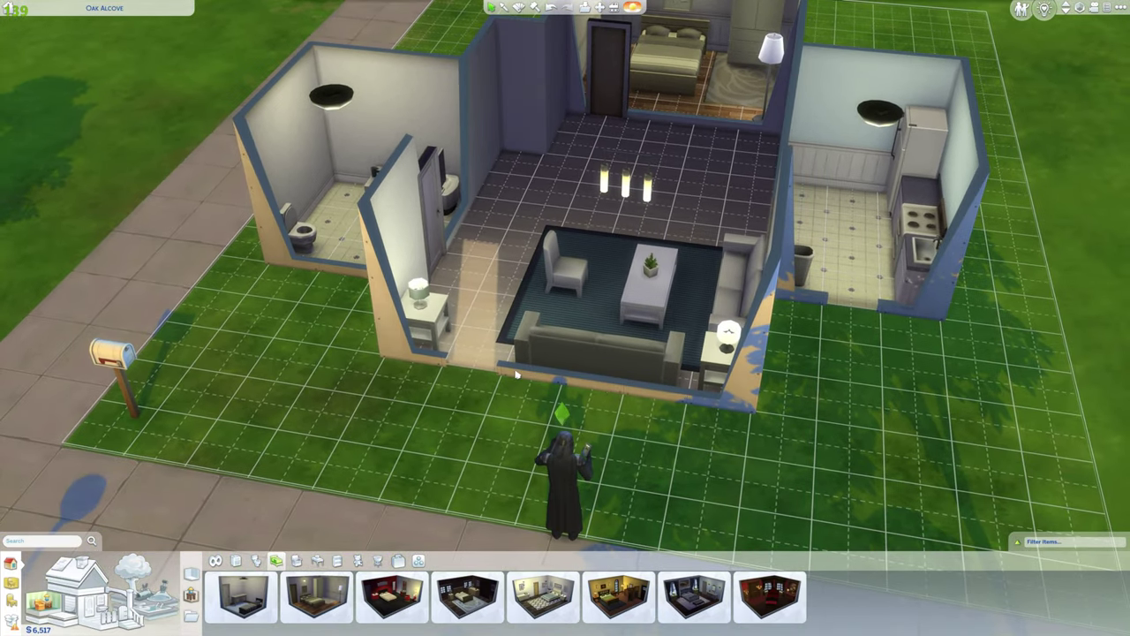
{"action": "left_click", "coordinate": [517, 375]}
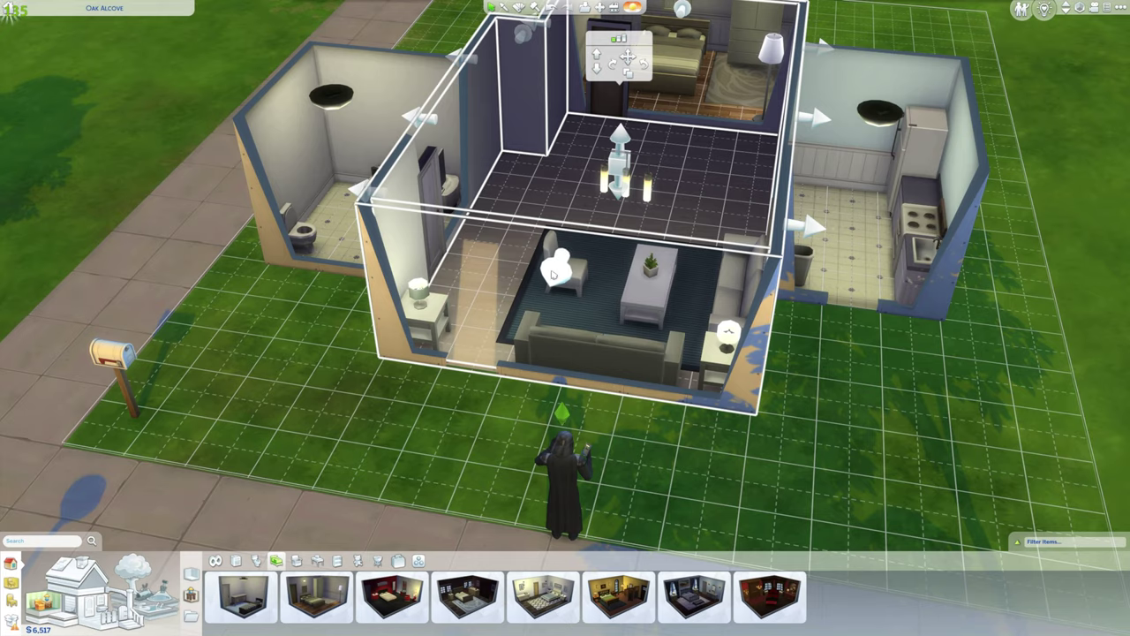
{"action": "left_click_drag", "start_coordinate": [552, 275], "coordinate": [548, 300]}
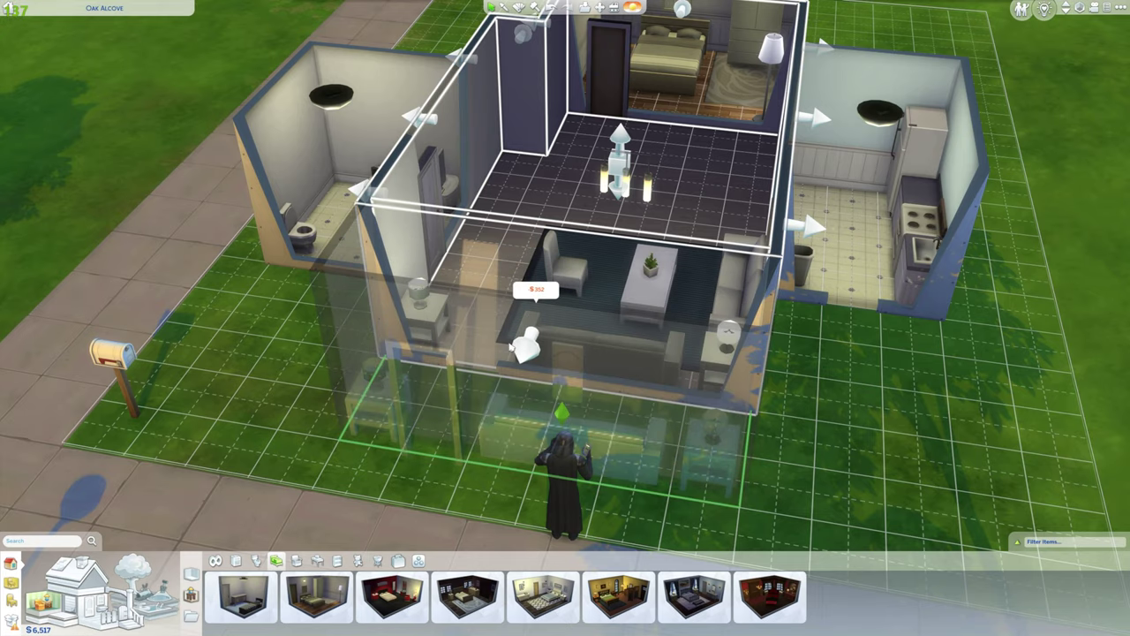
{"action": "left_click", "coordinate": [513, 345]}
{"action": "scroll", "coordinate": [484, 338], "scroll_direction": "up", "scroll_amount": 3}
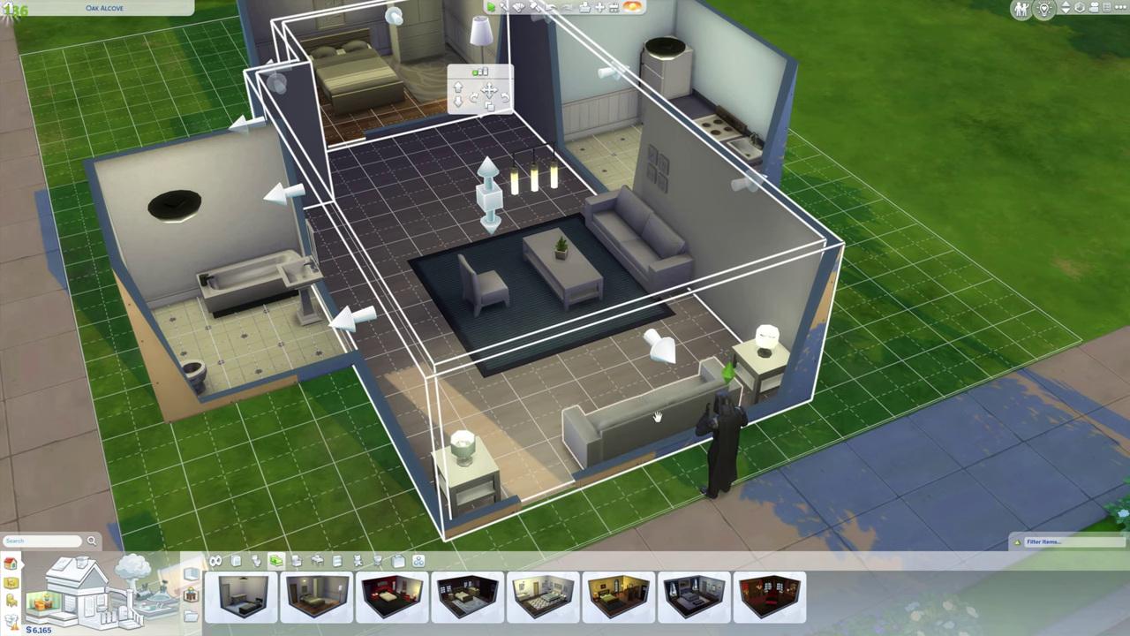
{"action": "left_click", "coordinate": [657, 415]}
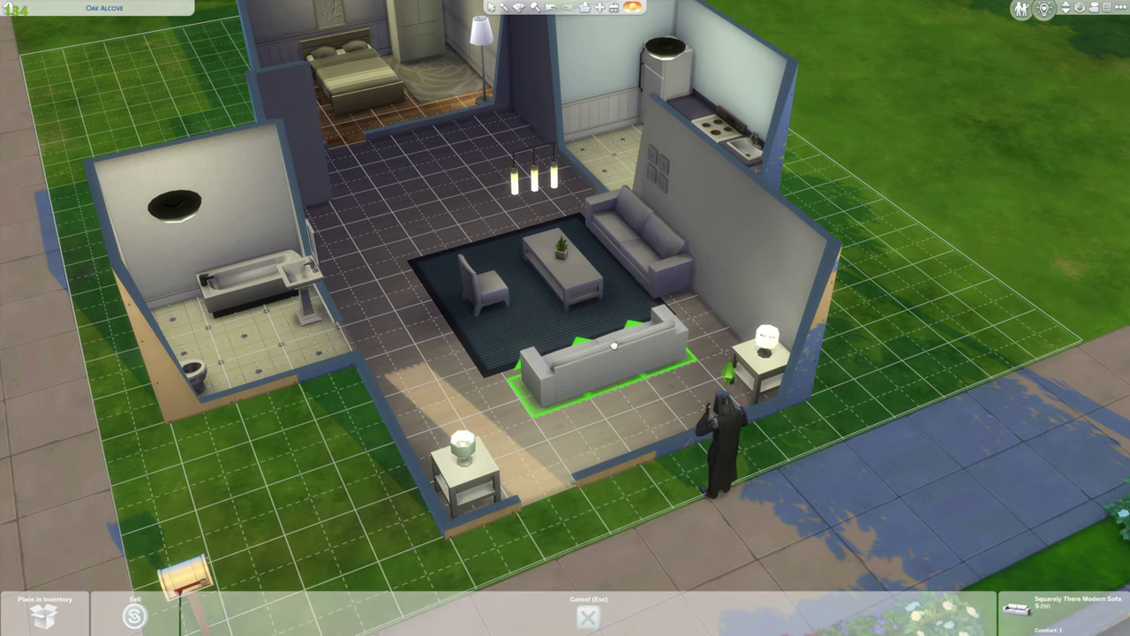
{"action": "left_click", "coordinate": [614, 345]}
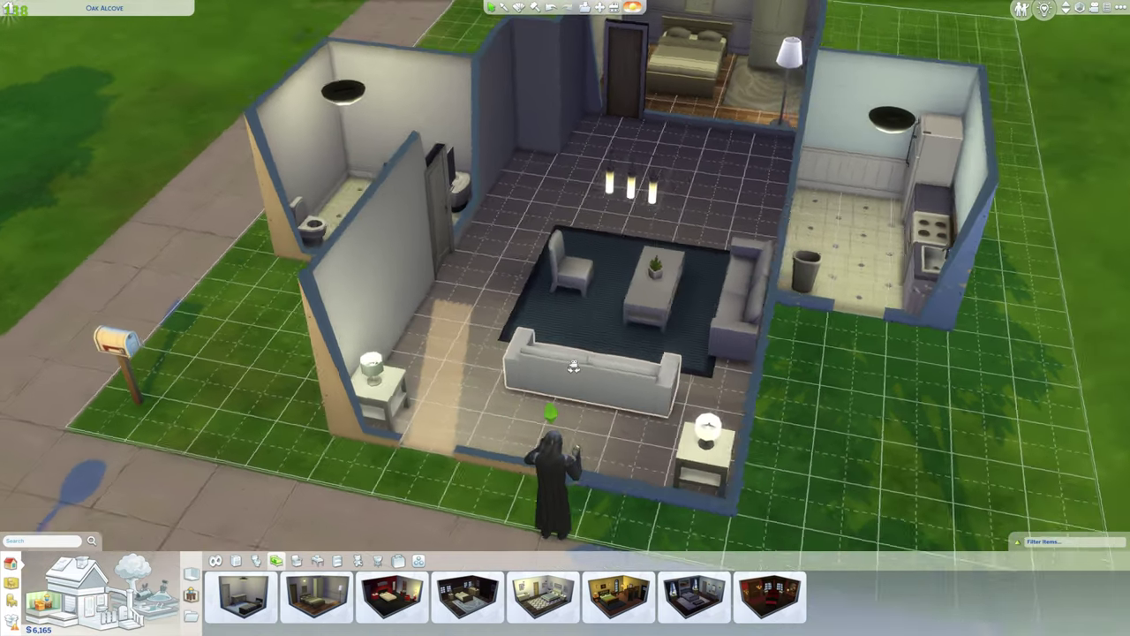
{"action": "scroll", "coordinate": [574, 334], "scroll_direction": "up", "scroll_amount": 5}
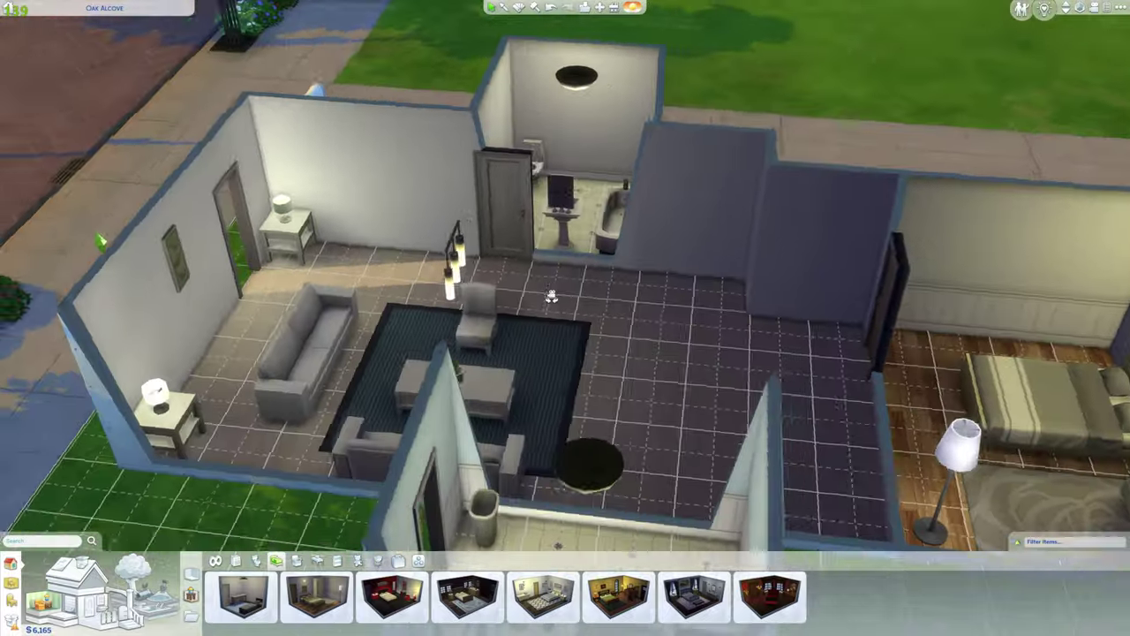
{"action": "key", "text": "e"}
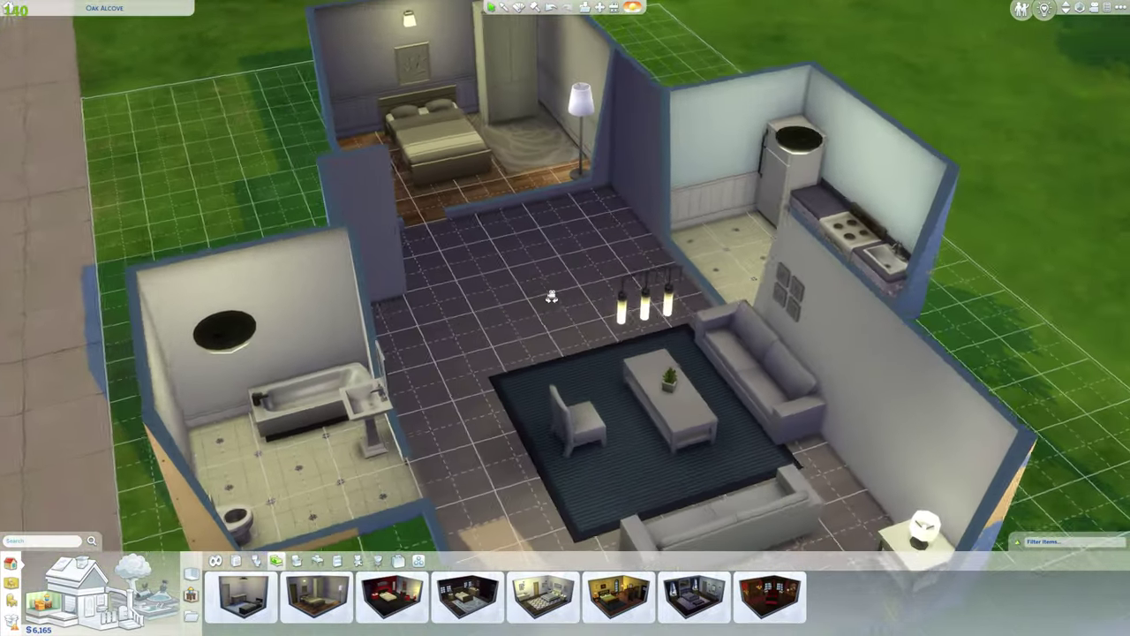
{"action": "key", "text": "e"}
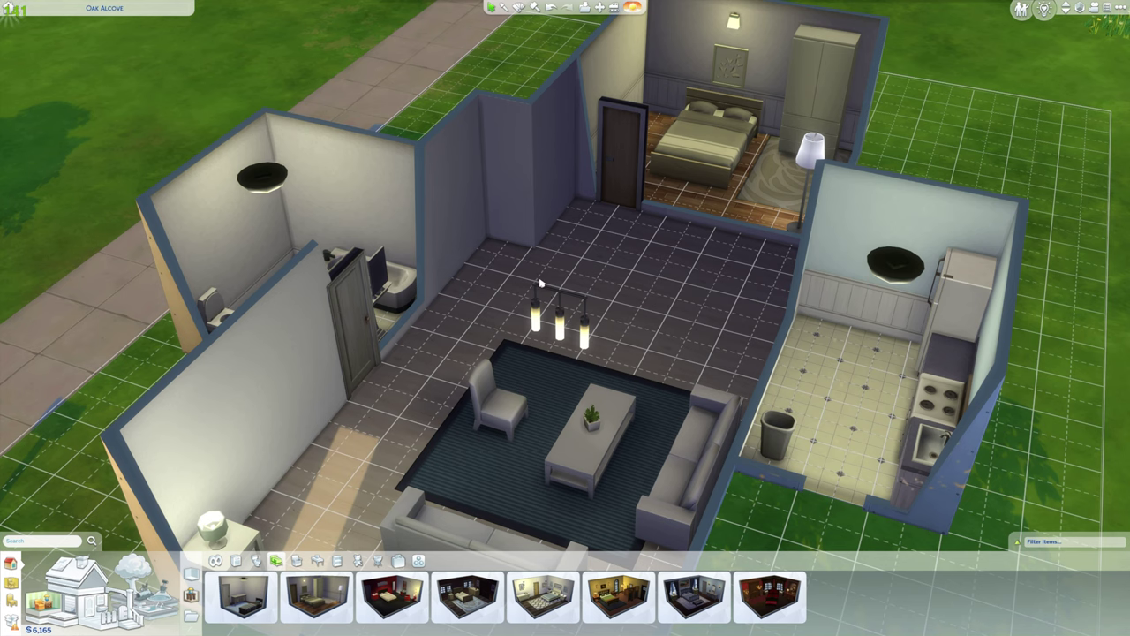
{"action": "key", "text": "e"}
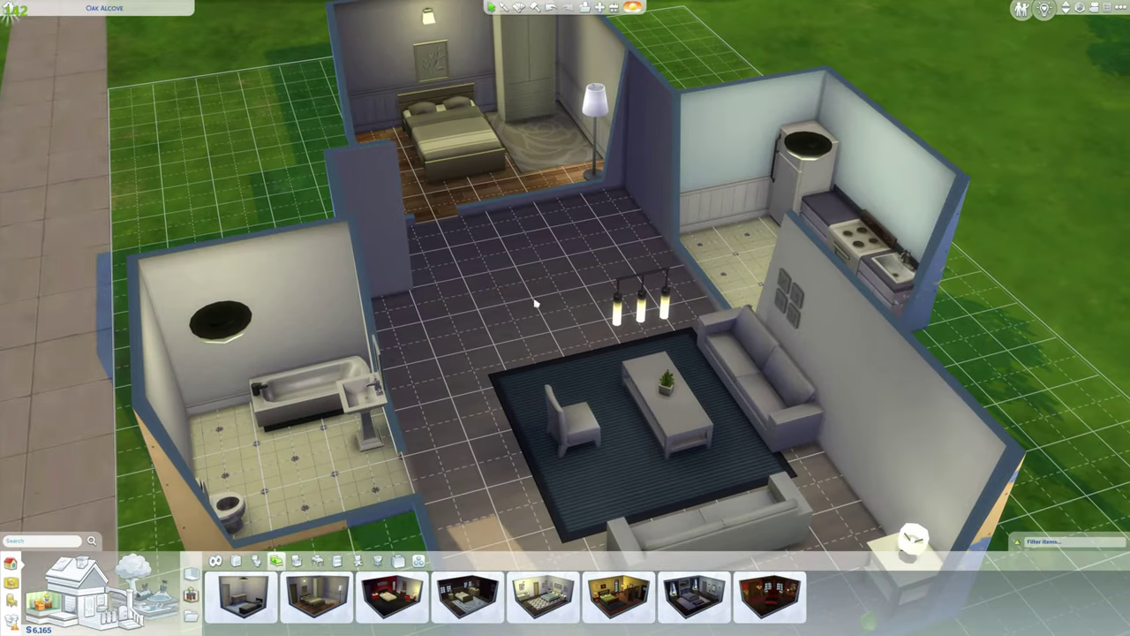
{"action": "key", "text": "s"}
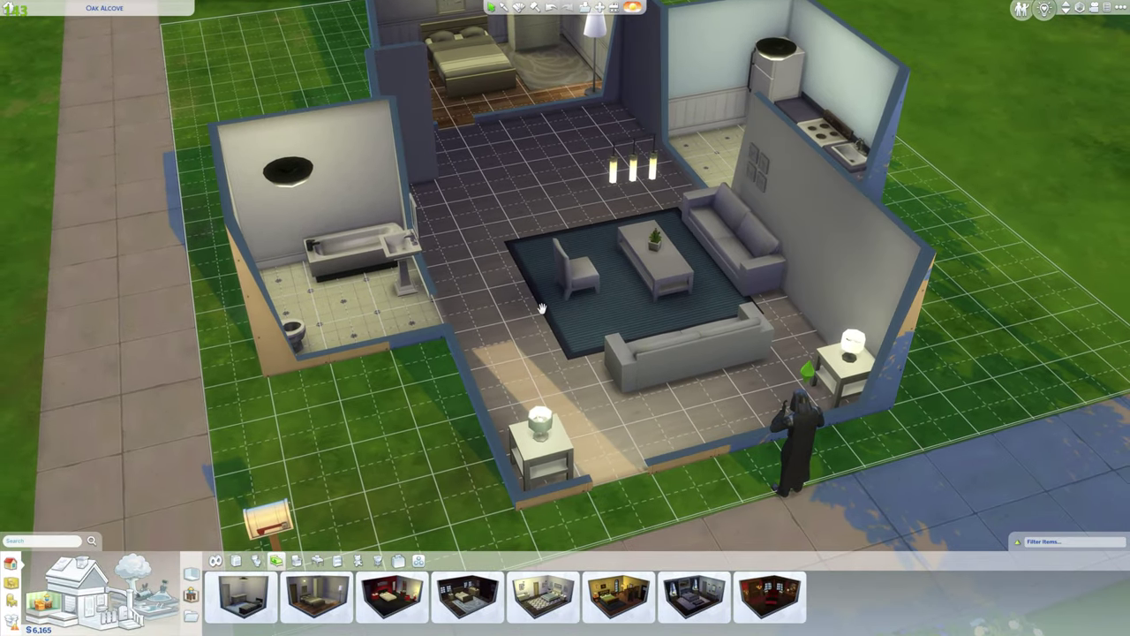
{"action": "key", "text": "e"}
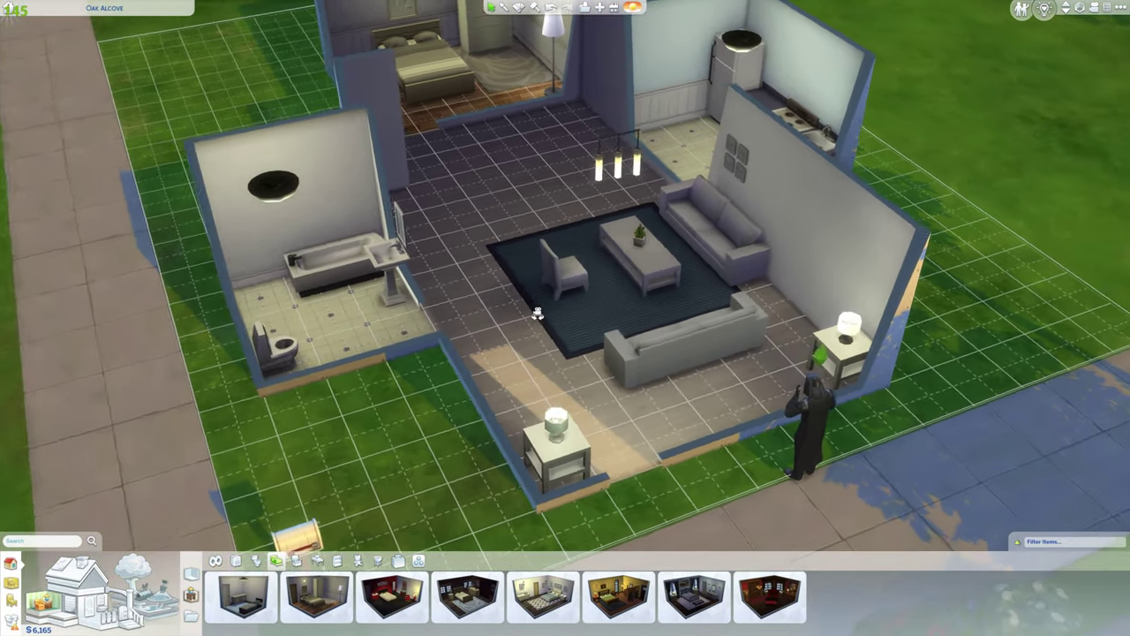
{"action": "key", "text": "w"}
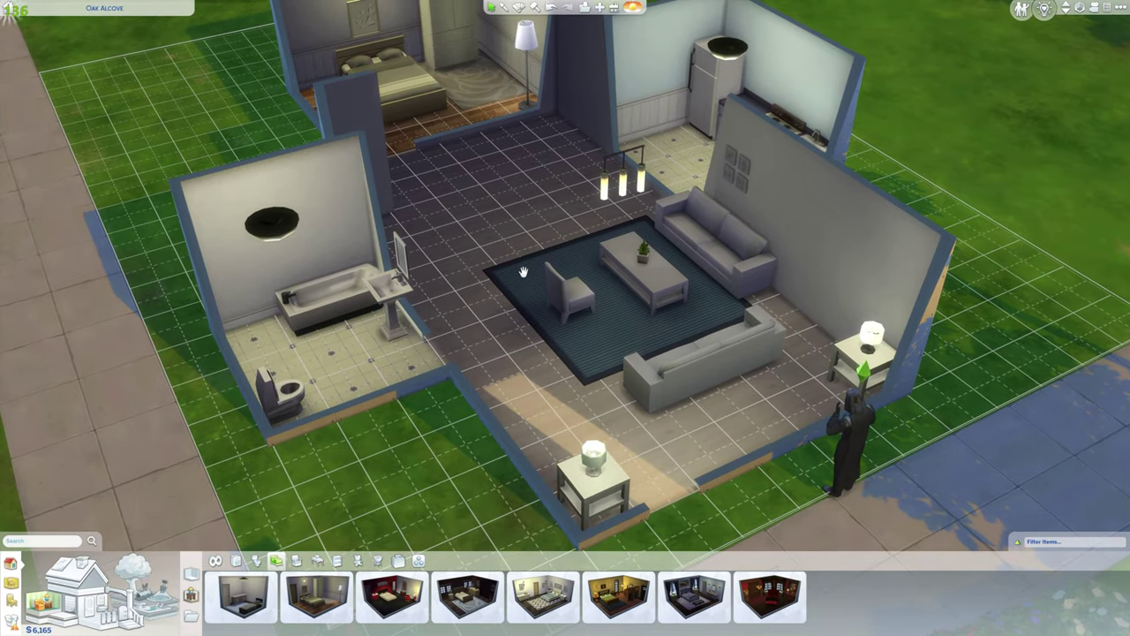
{"action": "key", "text": "s"}
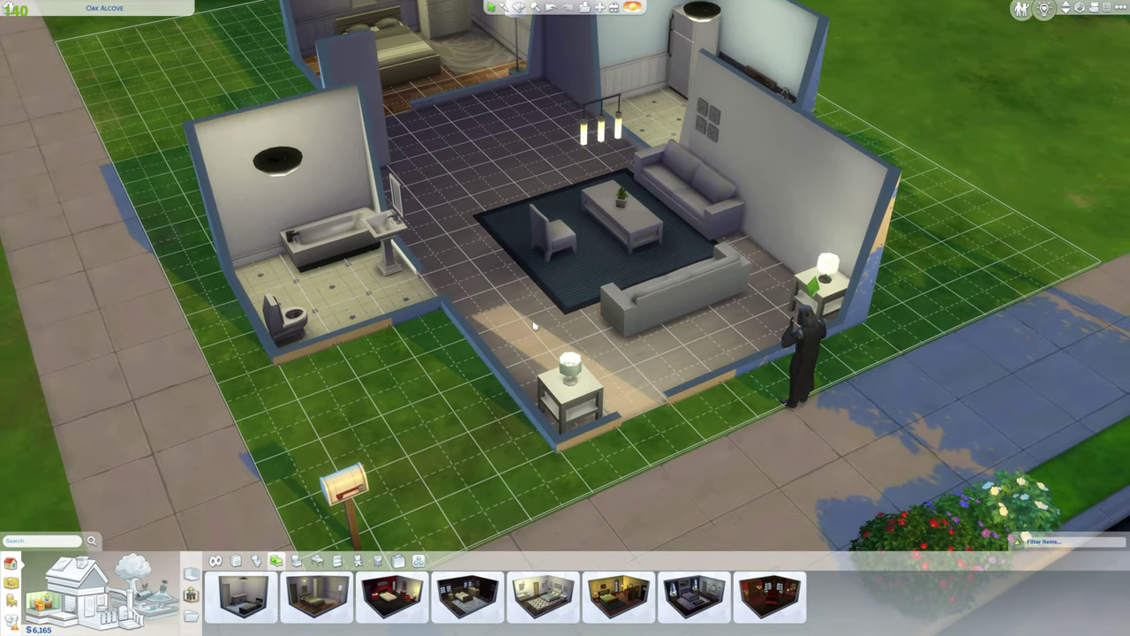